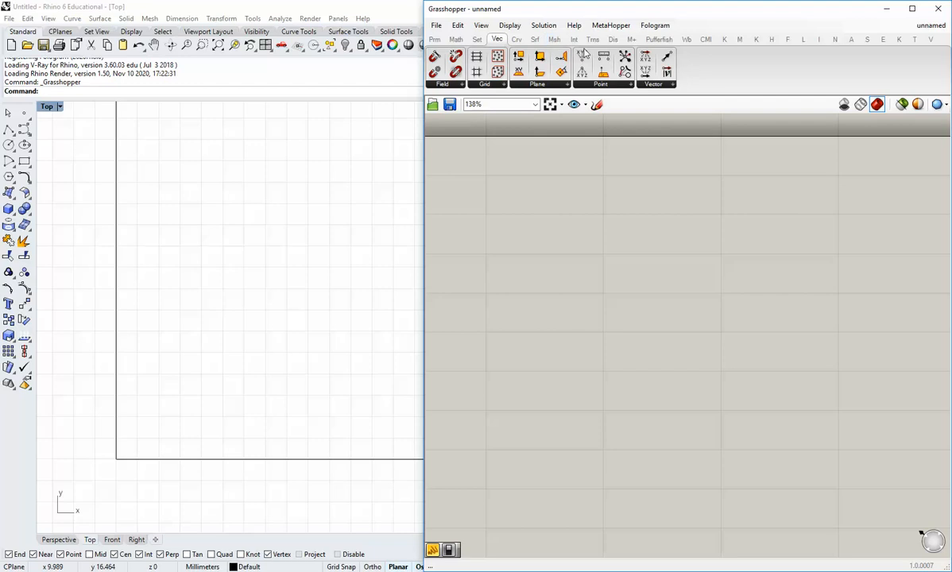
# Place a Construct Point component on the empty canvas
pyautogui.moveTo(581, 56); pyautogui.dragTo(659, 243)
pyautogui.click(600, 291)
pyautogui.scroll(1, 624, 258)
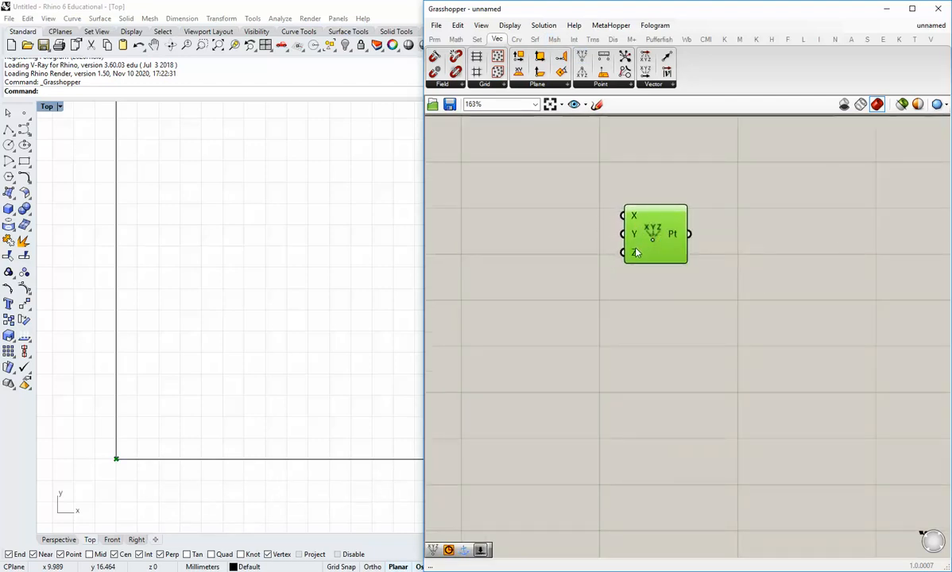
pyautogui.click(565, 146)
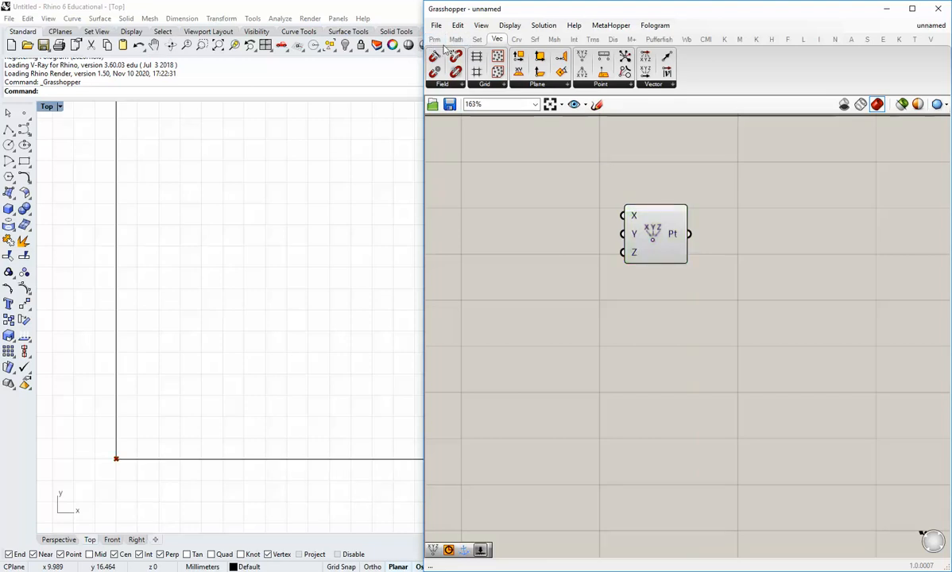
# Add a number slider beside the point component, leaving room for wires between them, and lengthen the slider
pyautogui.click(436, 39)
pyautogui.moveTo(597, 60); pyautogui.dragTo(518, 203)
pyautogui.moveTo(659, 245); pyautogui.dragTo(731, 232)
pyautogui.moveTo(569, 207); pyautogui.dragTo(610, 214)
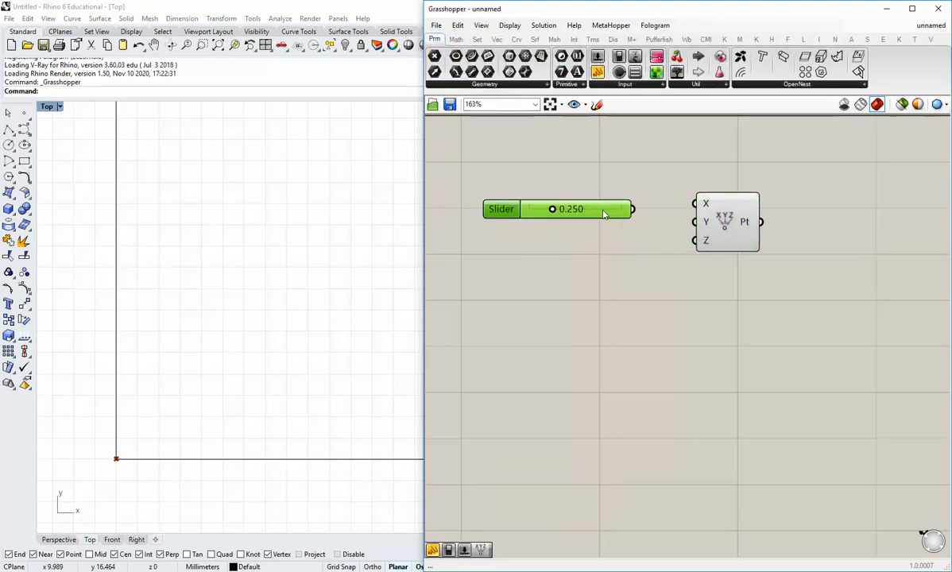
# Configure the slider to use integer values with a maximum of 10
pyautogui.rightClick(596, 213)
pyautogui.click(623, 260)
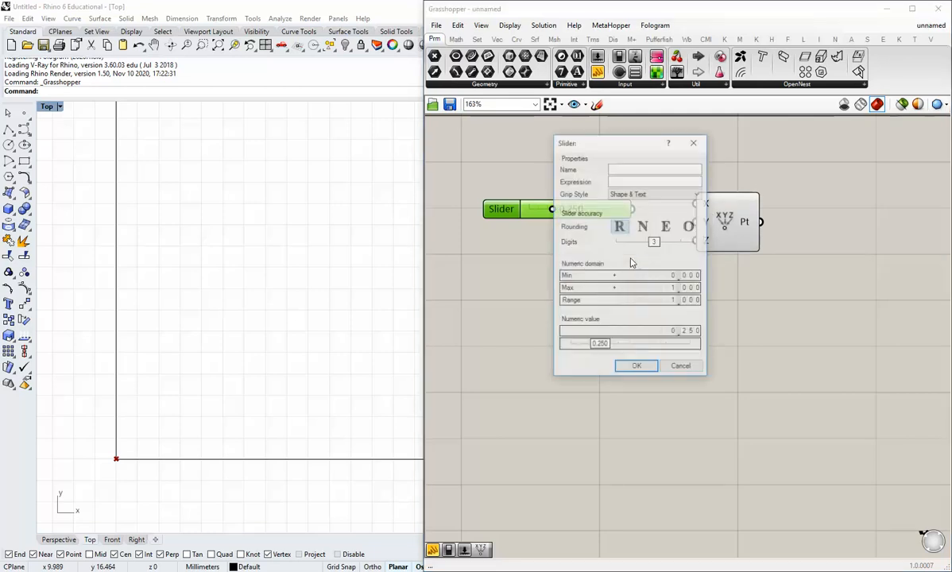
pyautogui.click(642, 228)
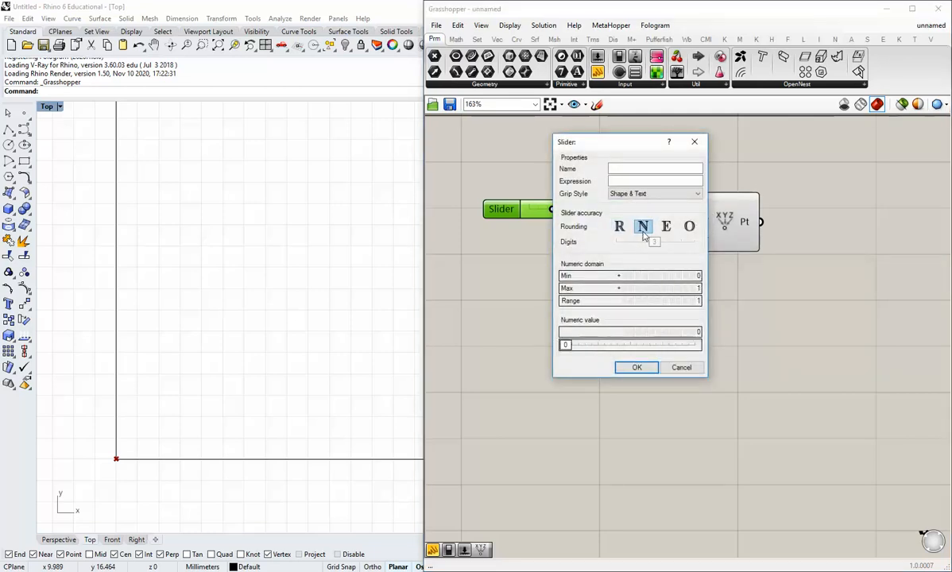
pyautogui.doubleClick(659, 288)
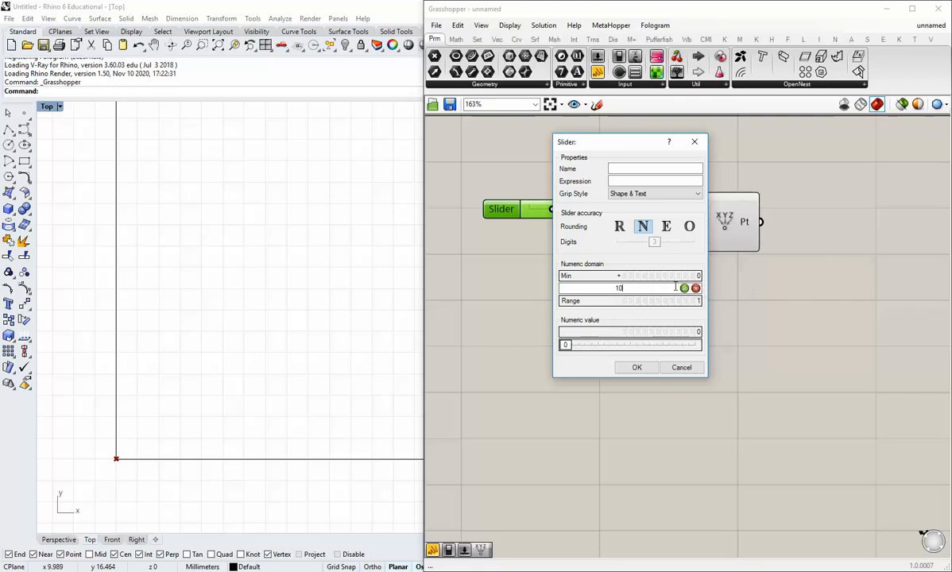
pyautogui.click(684, 288)
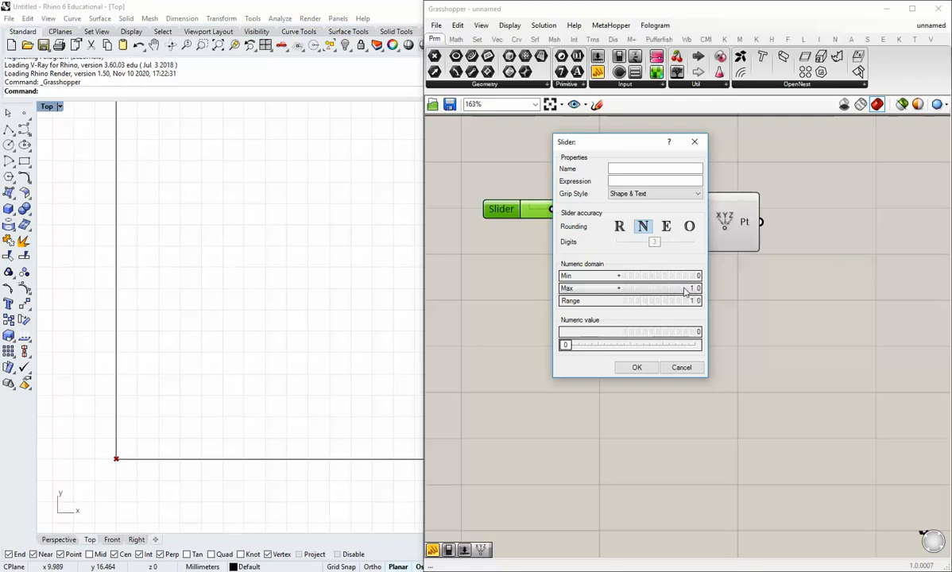
pyautogui.click(636, 367)
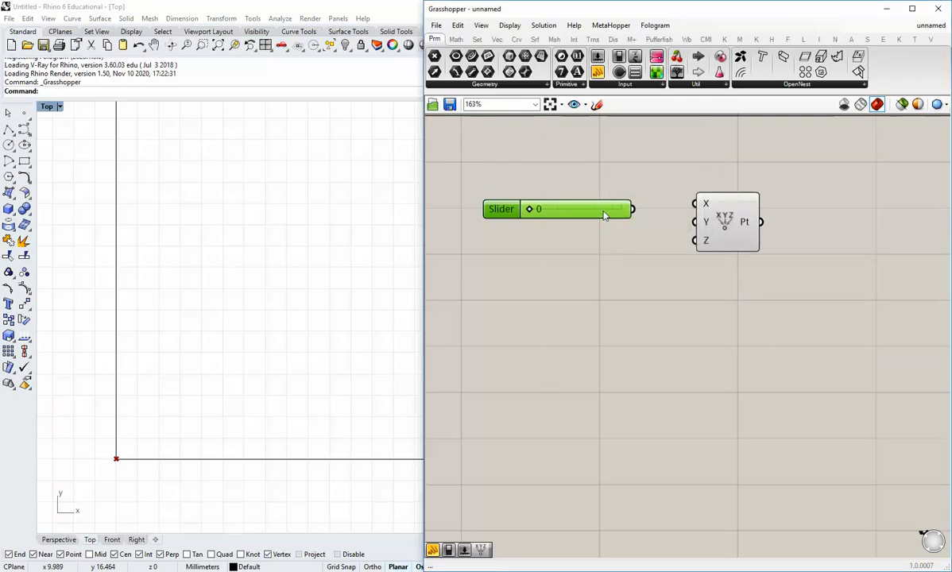
# Duplicate the slider twice and connect the three sliders to the point component's X, Y and Z inputs
pyautogui.moveTo(603, 215); pyautogui.dragTo(603, 249)
pyautogui.click(650, 236)
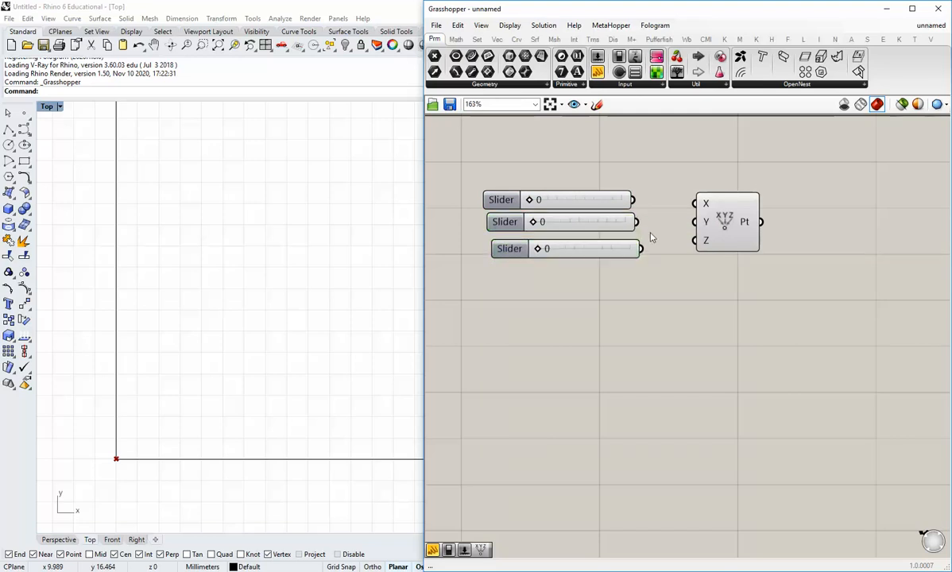
pyautogui.moveTo(634, 200); pyautogui.dragTo(693, 203)
pyautogui.moveTo(636, 221); pyautogui.dragTo(693, 222)
pyautogui.moveTo(640, 249); pyautogui.dragTo(694, 240)
pyautogui.click(725, 239)
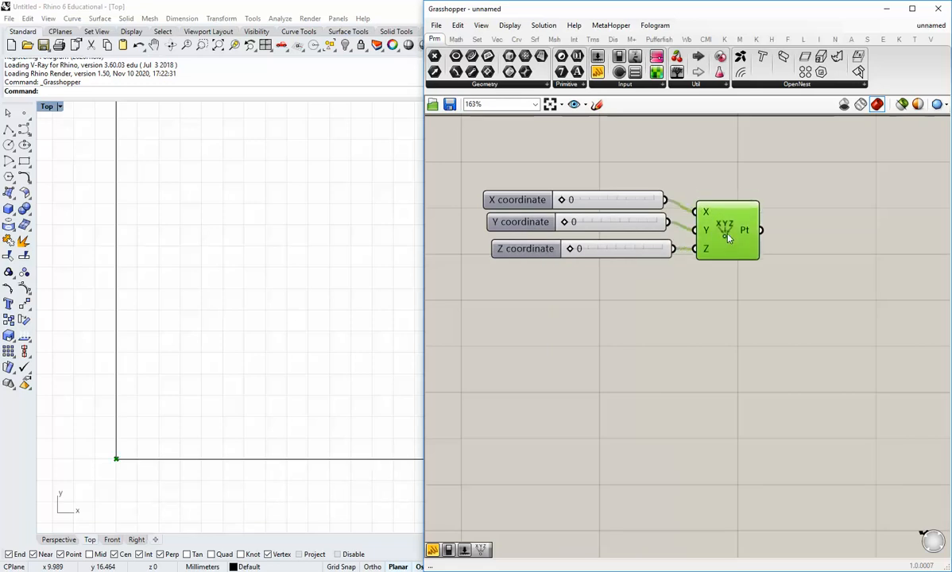
pyautogui.click(701, 271)
# Set the point's Y coordinate to 6 and its X coordinate to 8
pyautogui.moveTo(561, 222); pyautogui.dragTo(620, 225)
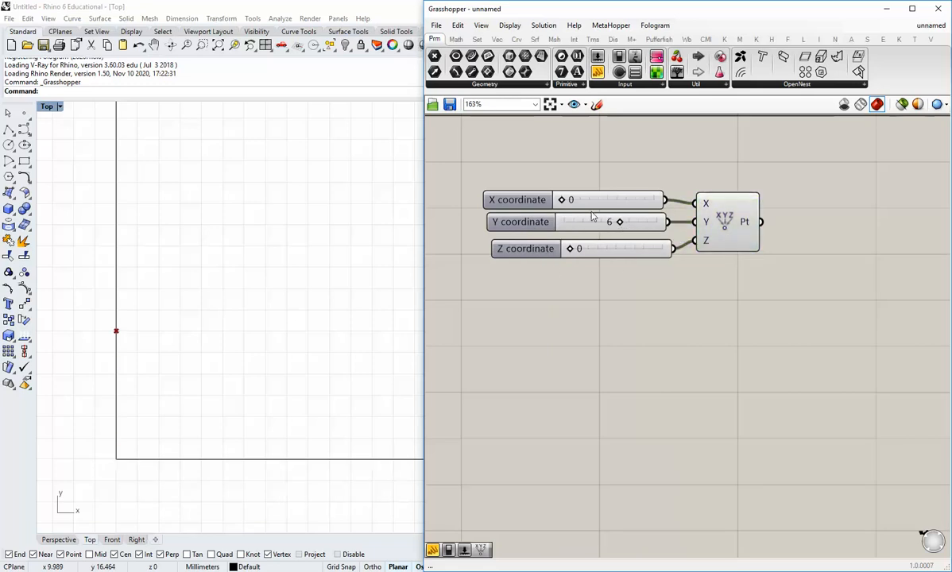
pyautogui.moveTo(561, 200); pyautogui.dragTo(645, 208)
pyautogui.moveTo(231, 340); pyautogui.dragTo(198, 344, button='right')
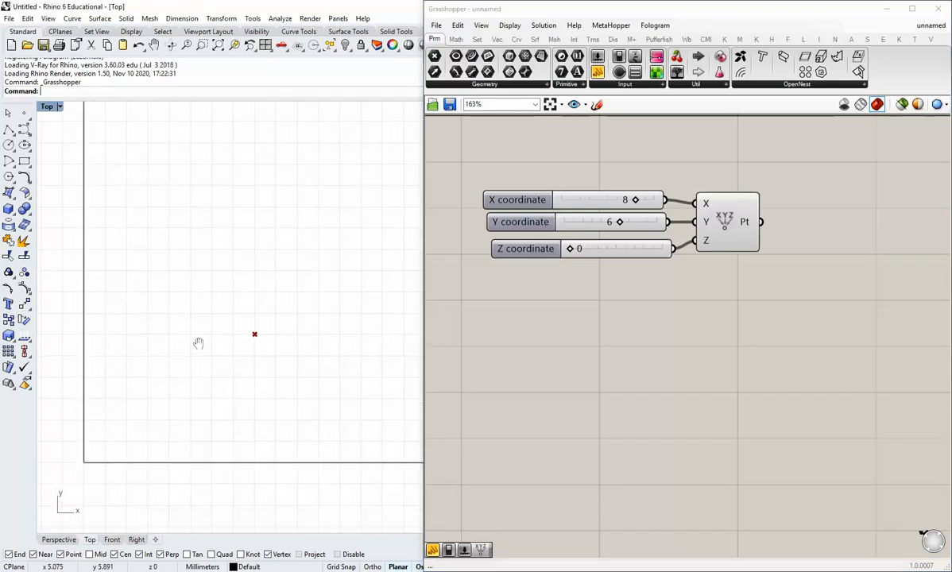
# Align the Z and X coordinate sliders with their inputs on the point component
pyautogui.moveTo(526, 248); pyautogui.dragTo(521, 240)
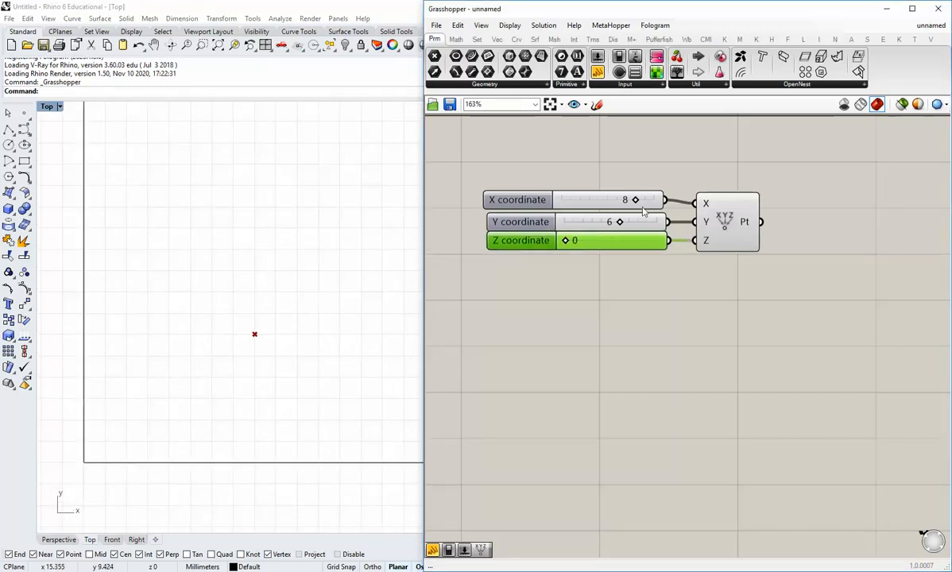
pyautogui.moveTo(517, 199); pyautogui.dragTo(519, 204)
pyautogui.click(732, 299)
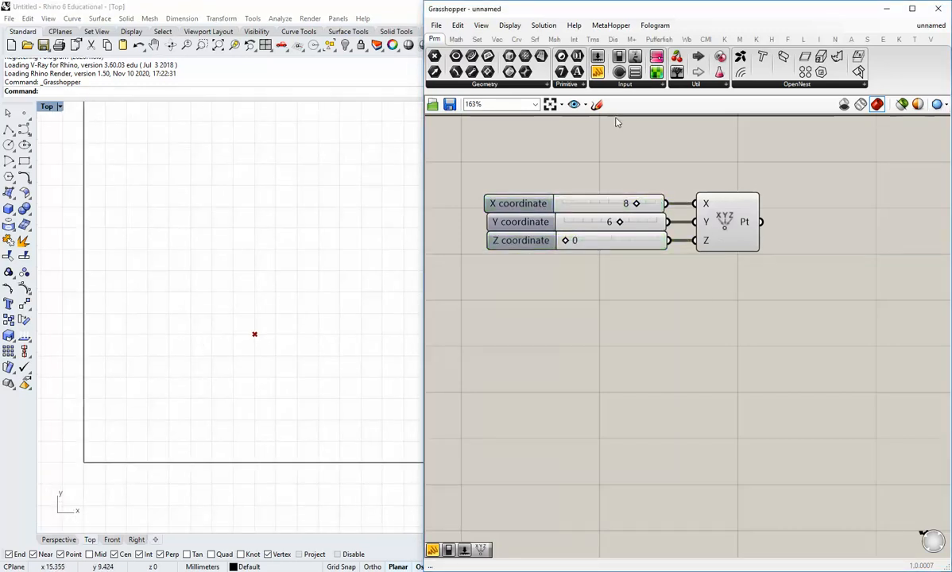
# Add a Vector XYZ component below the point component
pyautogui.click(498, 40)
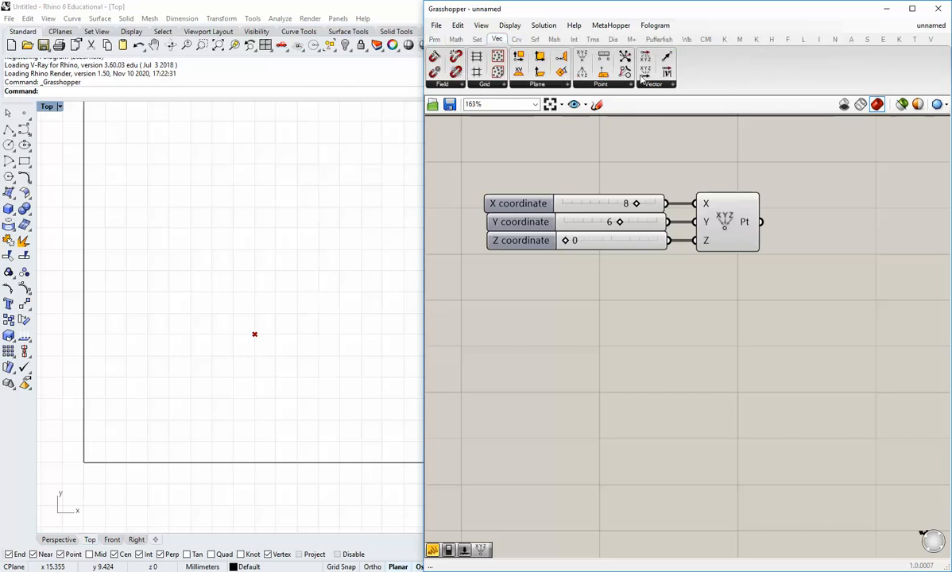
pyautogui.click(656, 85)
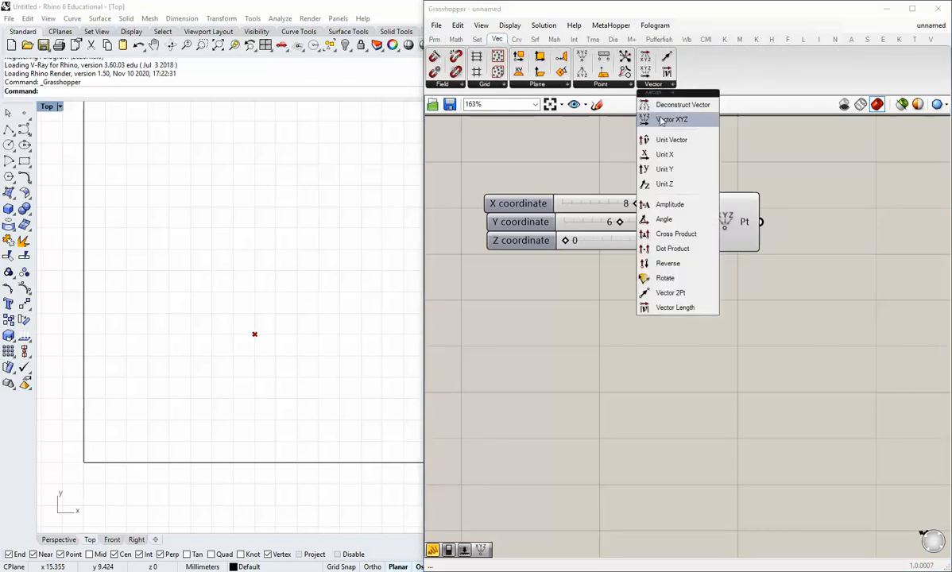
pyautogui.click(662, 120)
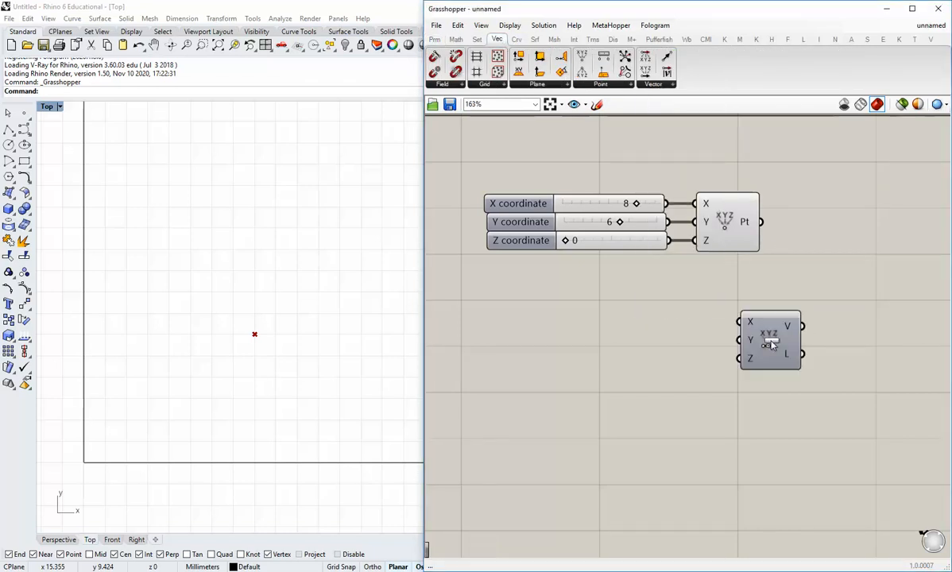
pyautogui.click(747, 345)
# Copy the three coordinate sliders and place the copies beside the Vector XYZ component
pyautogui.moveTo(621, 305); pyautogui.dragTo(525, 171)
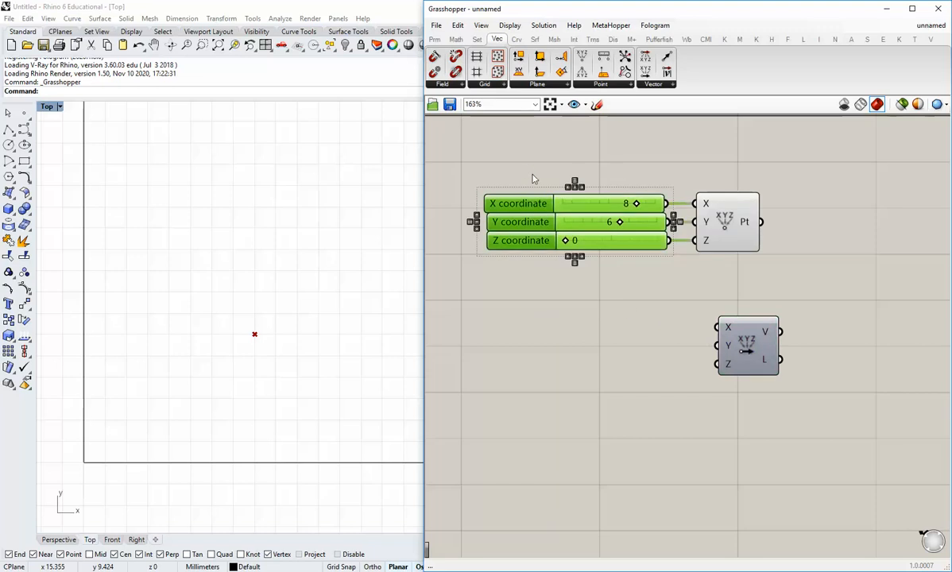
pyautogui.hotkey('ctrl', 'c')
pyautogui.hotkey('ctrl', 'v')
pyautogui.moveTo(601, 238); pyautogui.dragTo(588, 338)
pyautogui.click(690, 384)
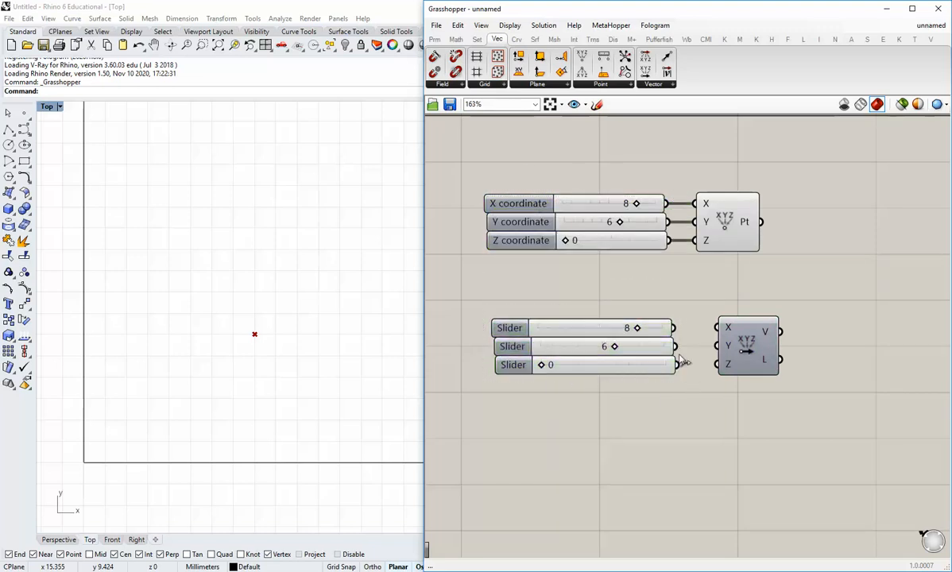
# Connect the copied sliders to the X, Y and Z inputs of the Vector XYZ component
pyautogui.moveTo(677, 329); pyautogui.dragTo(742, 349)
pyautogui.click(745, 349)
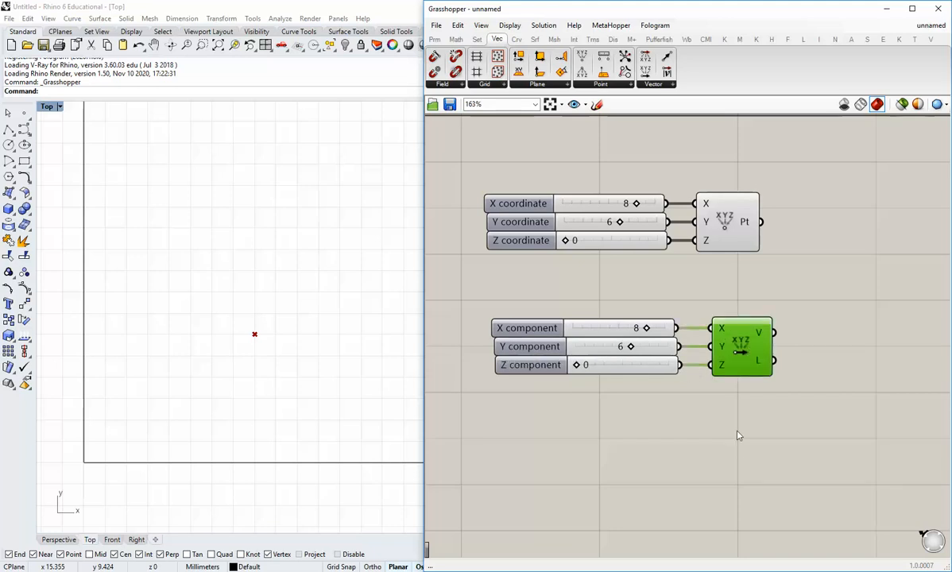
pyautogui.click(726, 409)
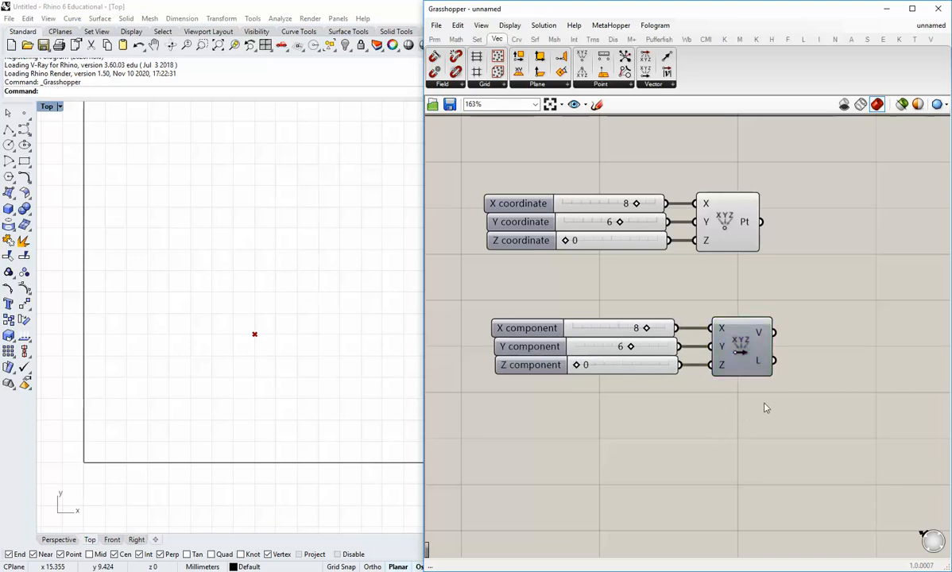
# Widen the Grasshopper window and add a Vector Display component beyond the point and vector components
pyautogui.moveTo(765, 406); pyautogui.dragTo(732, 402, button='right')
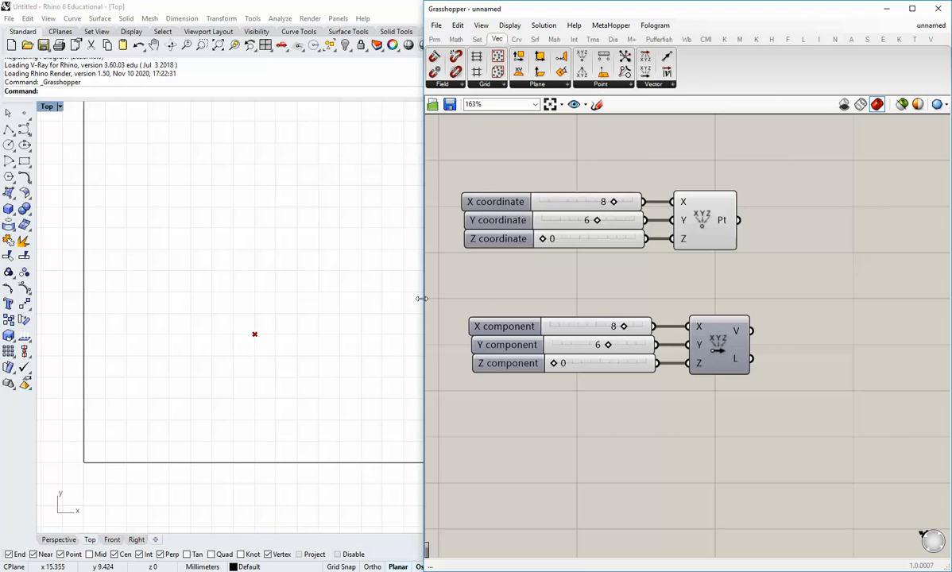
pyautogui.moveTo(609, 300); pyautogui.dragTo(592, 303, button='right')
pyautogui.moveTo(422, 282); pyautogui.dragTo(402, 284)
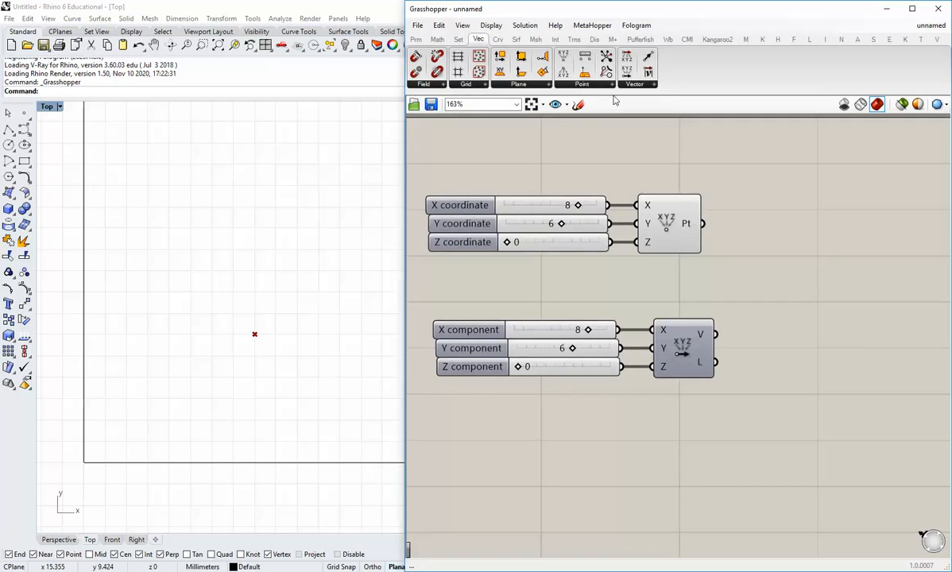
pyautogui.click(597, 39)
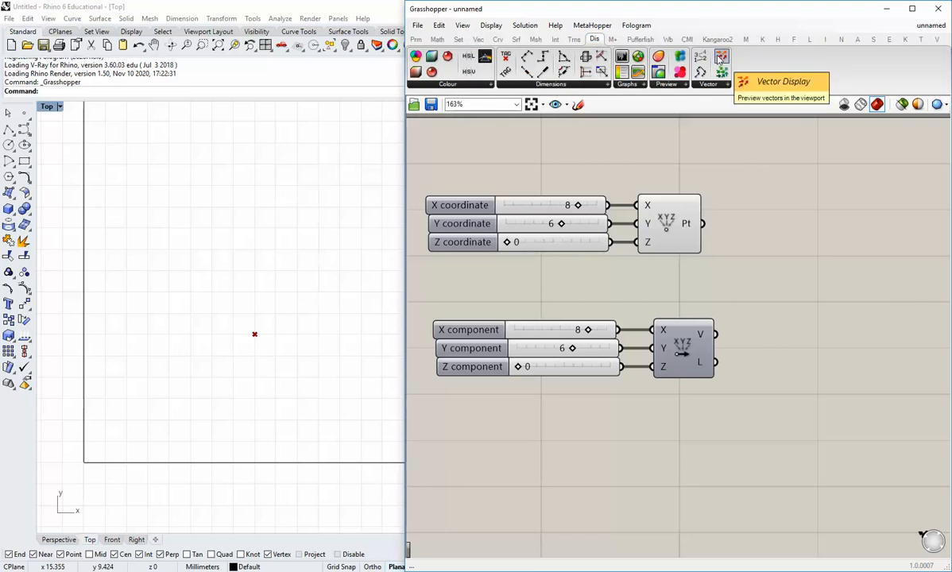
pyautogui.moveTo(784, 225); pyautogui.dragTo(808, 281)
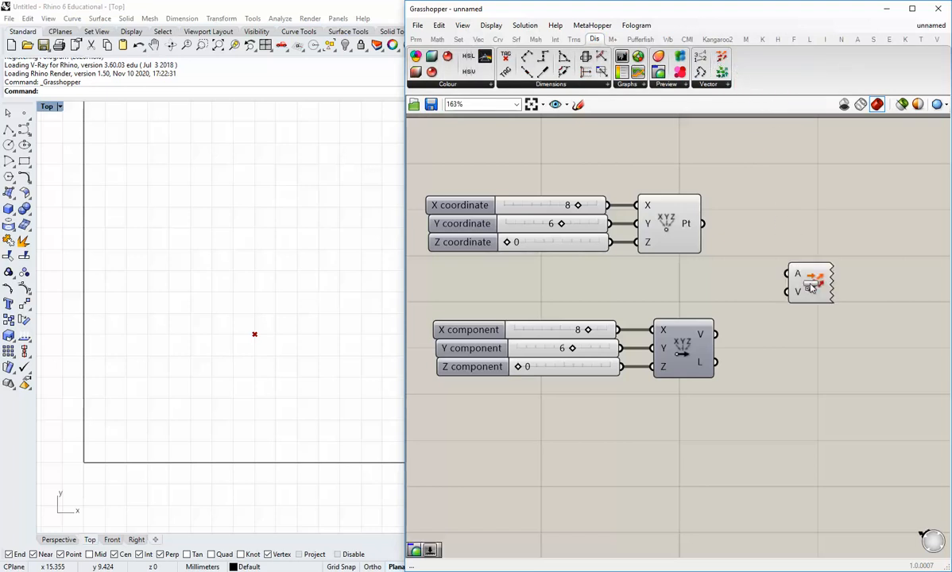
pyautogui.moveTo(796, 323); pyautogui.dragTo(744, 304, button='right')
pyautogui.moveTo(759, 272); pyautogui.dragTo(785, 277)
pyautogui.click(716, 337)
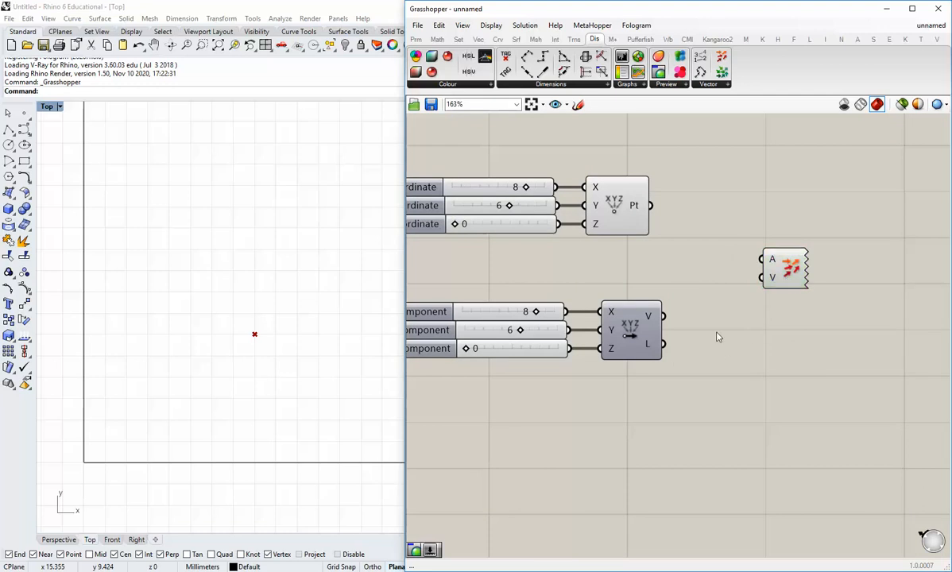
# Connect the vector output to the Vector Display's V input and the point output to its anchor input A
pyautogui.scroll(-1, 713, 315)
pyautogui.moveTo(764, 271)
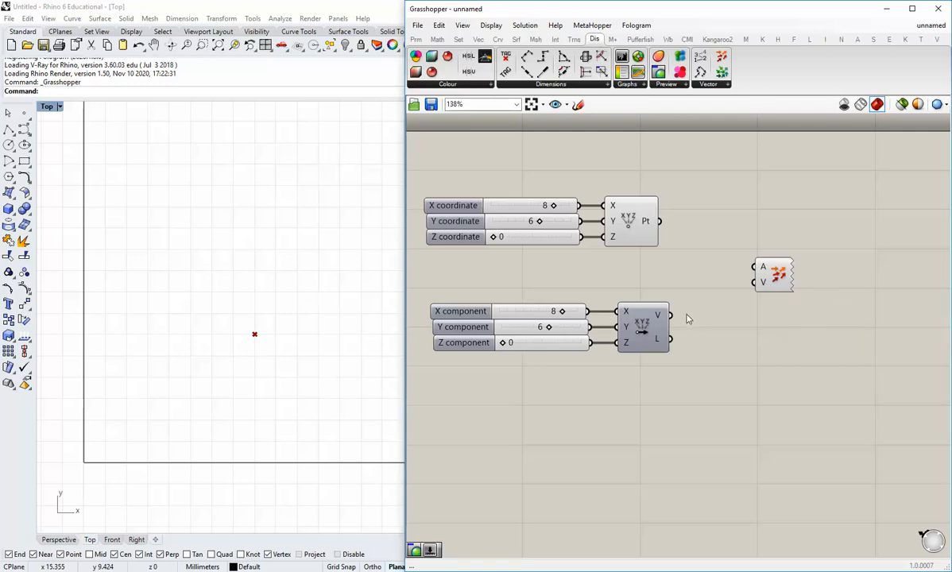
pyautogui.moveTo(670, 316); pyautogui.dragTo(747, 291)
pyautogui.moveTo(659, 221); pyautogui.dragTo(743, 321)
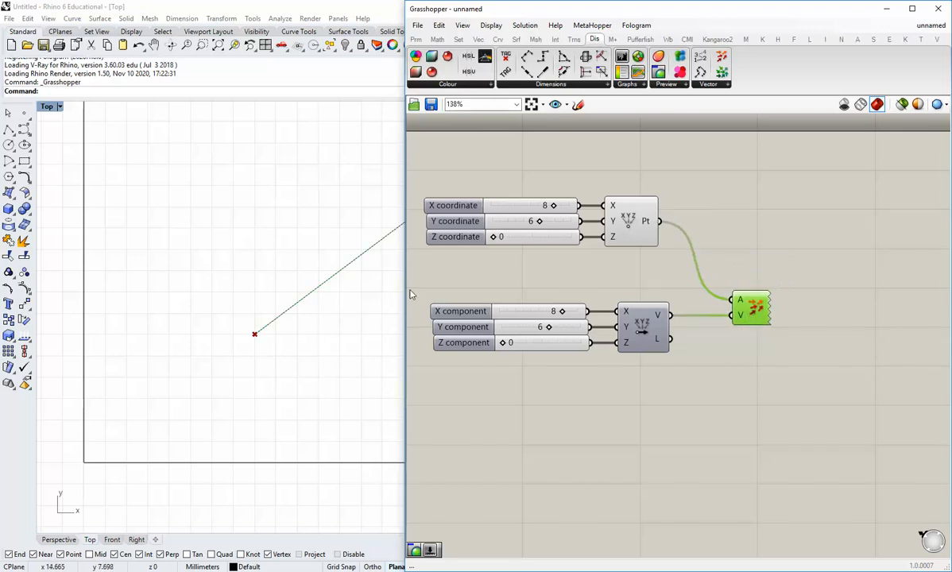
# Narrow the Grasshopper window so the whole vector arrow can be seen in the Rhino Top viewport
pyautogui.moveTo(406, 296); pyautogui.dragTo(468, 291)
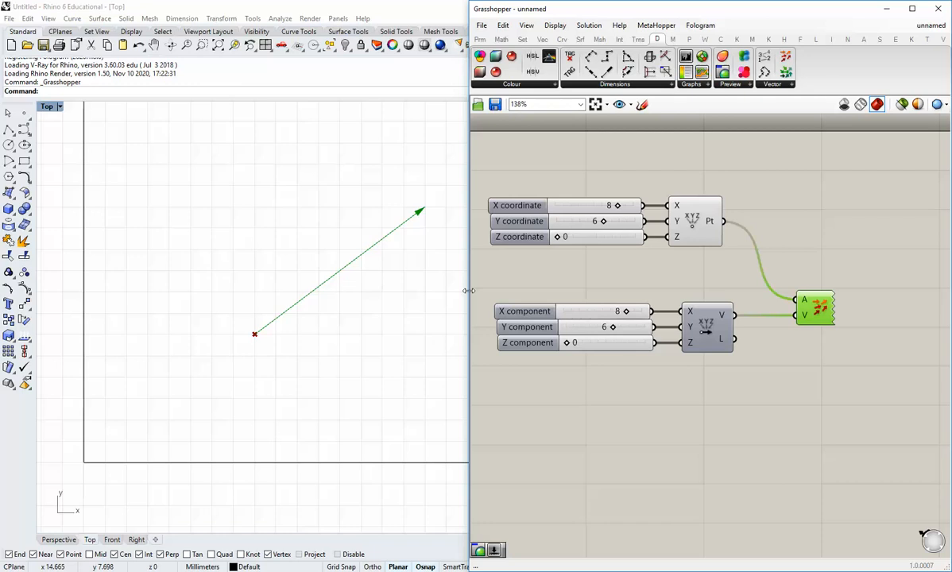
pyautogui.click(635, 428)
pyautogui.moveTo(404, 277); pyautogui.dragTo(370, 297, button='right')
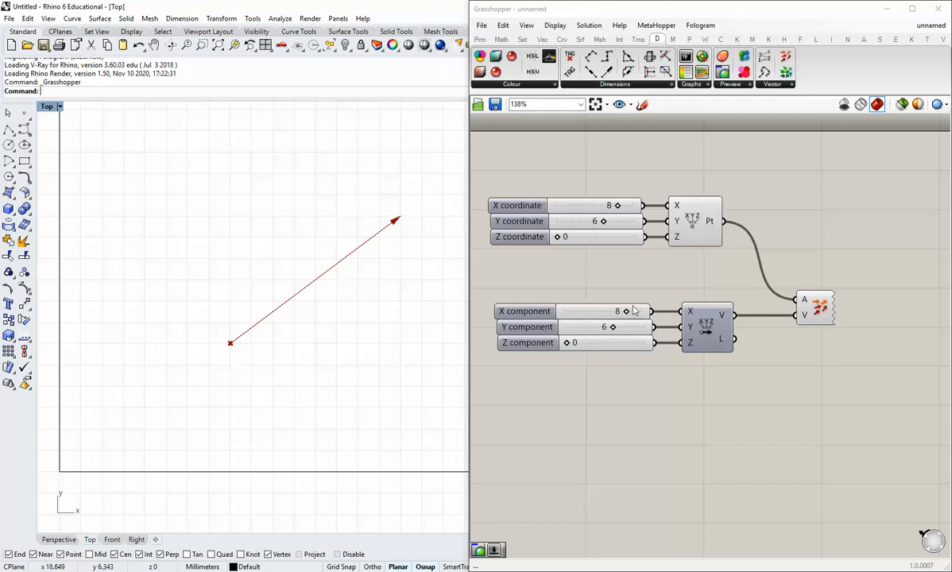
# Set the vector's X component to 2
pyautogui.moveTo(601, 275); pyautogui.dragTo(468, 349)
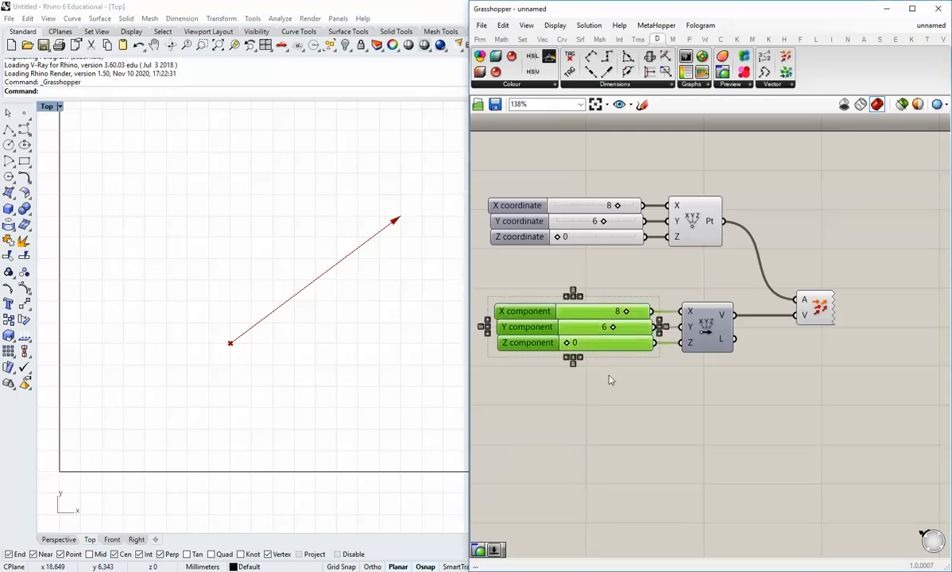
pyautogui.click(622, 394)
pyautogui.moveTo(627, 312); pyautogui.dragTo(584, 313)
pyautogui.click(692, 220)
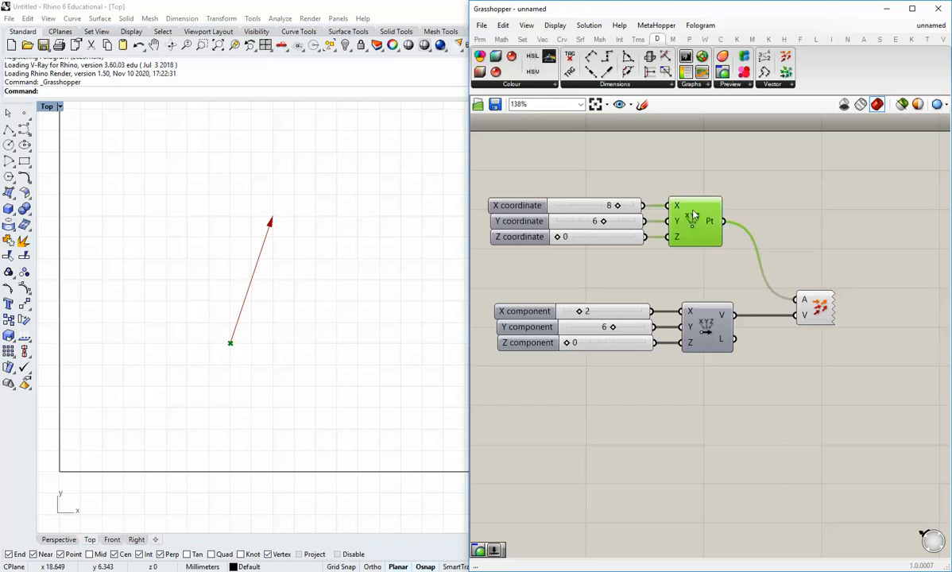
pyautogui.click(679, 269)
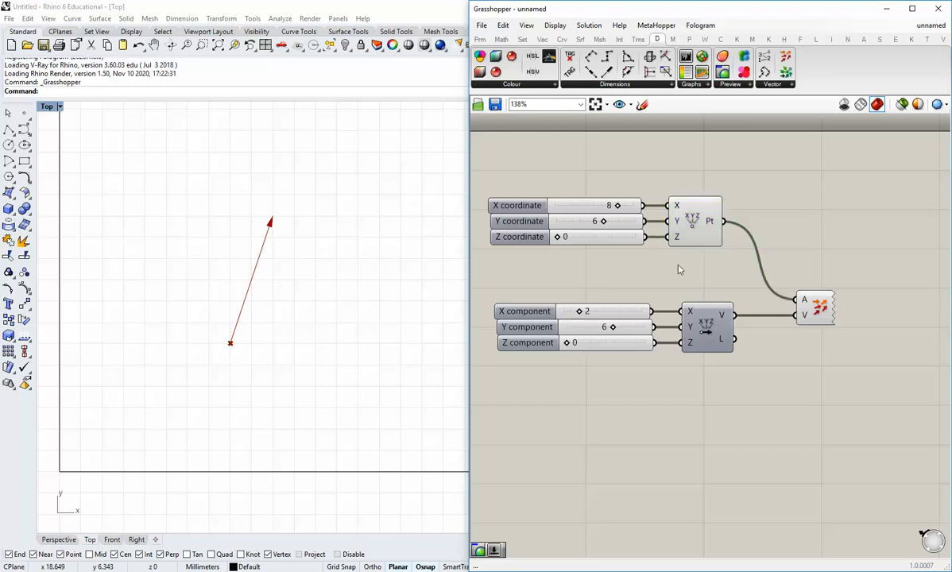
# Set the vector's X component to 4 and the point's X and Y coordinates to 6 and 5
pyautogui.moveTo(613, 332); pyautogui.dragTo(598, 319)
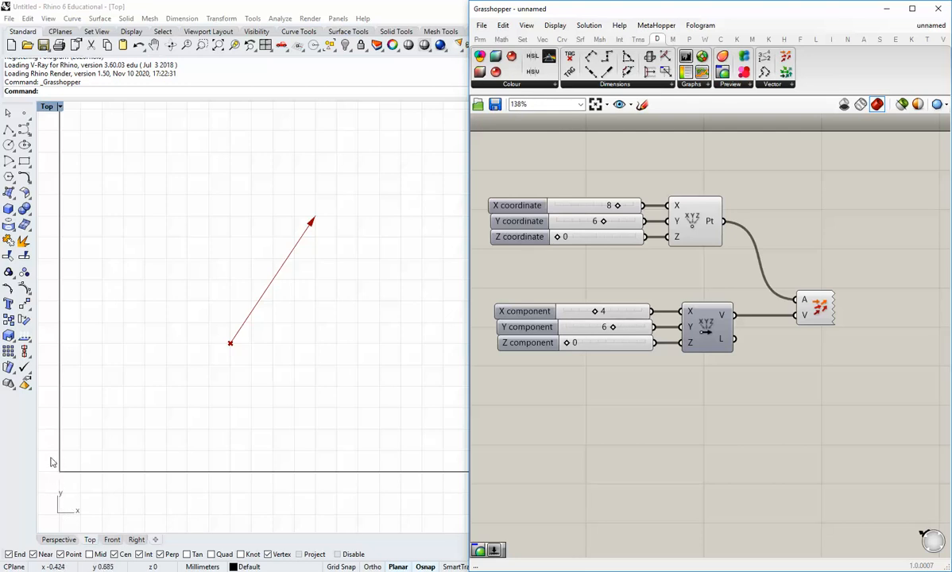
pyautogui.moveTo(617, 206); pyautogui.dragTo(595, 223)
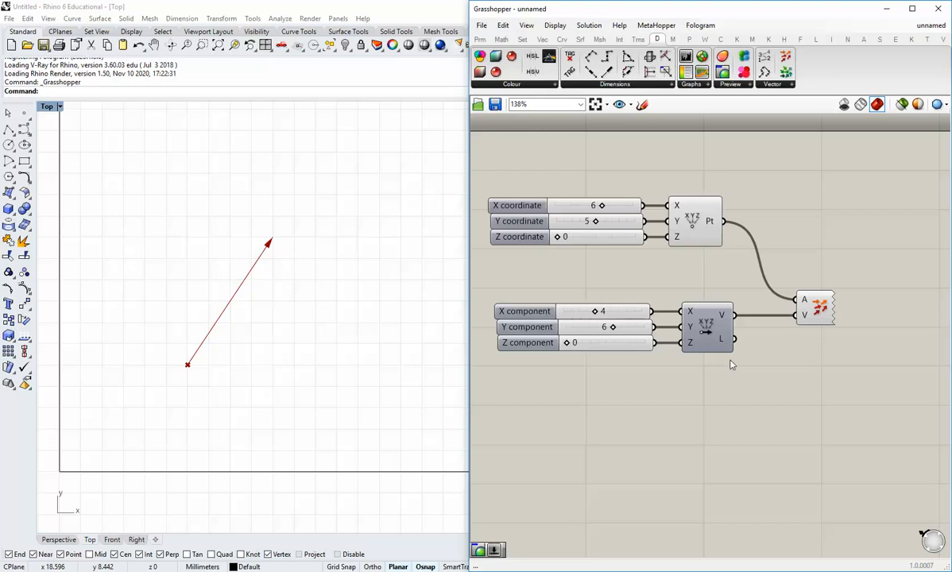
# Align the Construct Point and Vector XYZ components above one another on the canvas
pyautogui.moveTo(696, 213); pyautogui.dragTo(704, 215)
pyautogui.click(711, 368)
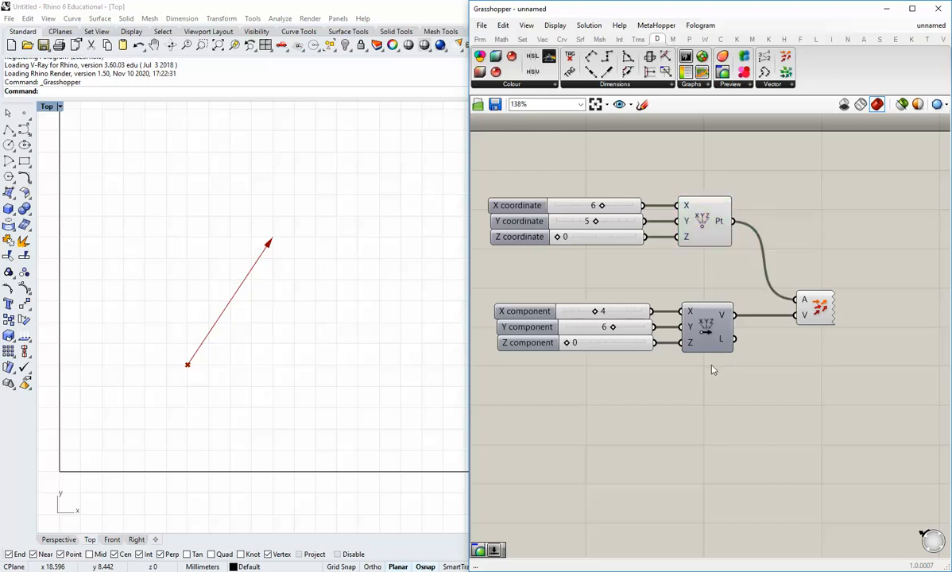
pyautogui.moveTo(710, 317); pyautogui.dragTo(707, 318)
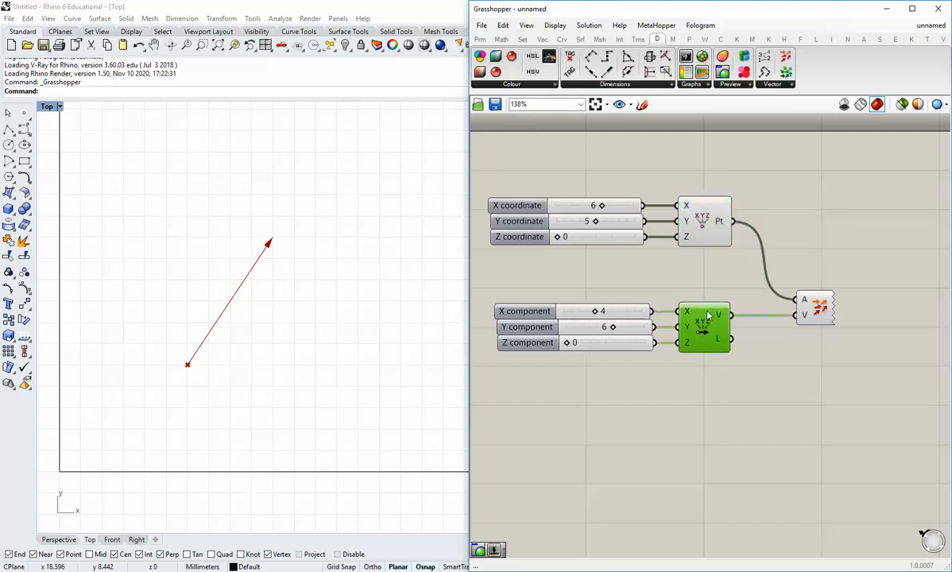
pyautogui.click(704, 286)
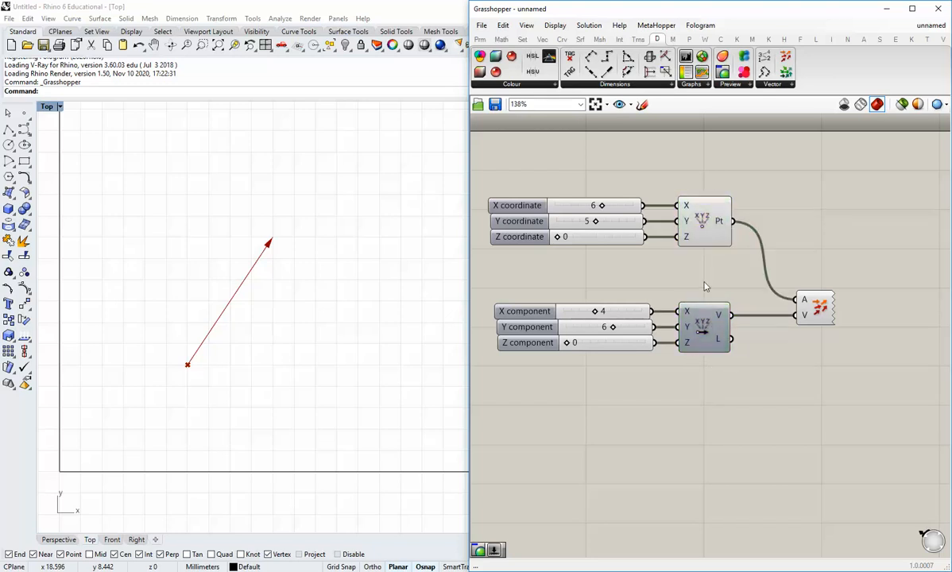
# Move the Vector Display farther from the Vector XYZ component and add a Plane Normal component below their connection
pyautogui.click(542, 40)
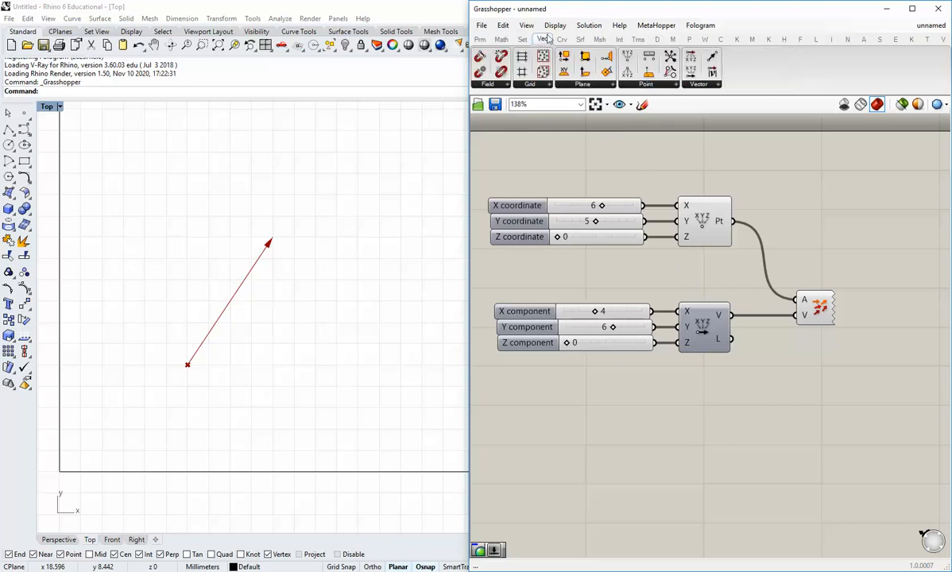
pyautogui.moveTo(814, 307); pyautogui.dragTo(856, 306)
pyautogui.click(801, 319)
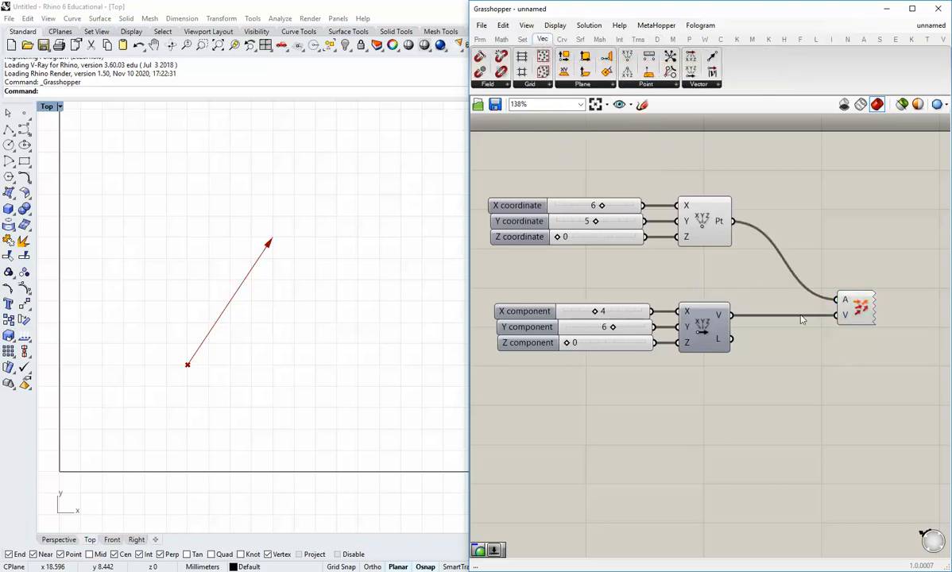
pyautogui.click(579, 84)
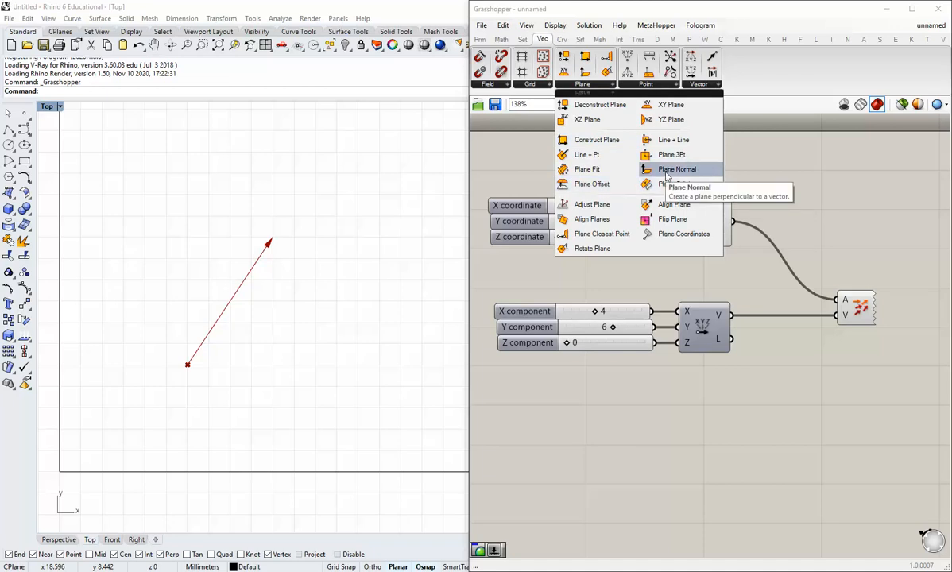
pyautogui.moveTo(666, 175); pyautogui.dragTo(794, 365)
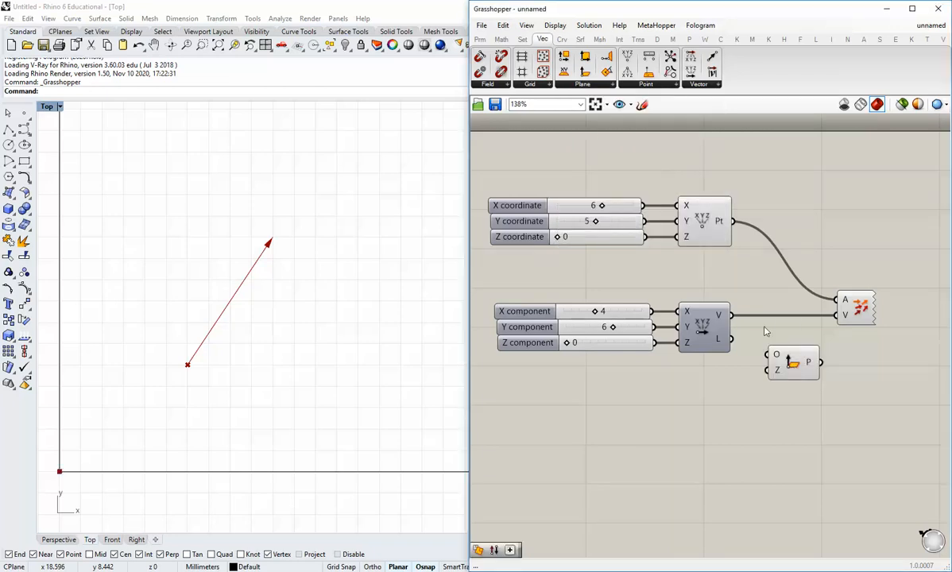
# Place Plane Normal beside Construct Point, connect the point output to its O input, and space out the Vector Display
pyautogui.moveTo(748, 315); pyautogui.dragTo(712, 313, button='right')
pyautogui.moveTo(751, 358); pyautogui.dragTo(770, 220)
pyautogui.moveTo(687, 253); pyautogui.dragTo(664, 251, button='right')
pyautogui.moveTo(673, 219); pyautogui.dragTo(764, 228)
pyautogui.click(753, 271)
pyautogui.moveTo(797, 304); pyautogui.dragTo(852, 305)
pyautogui.click(797, 262)
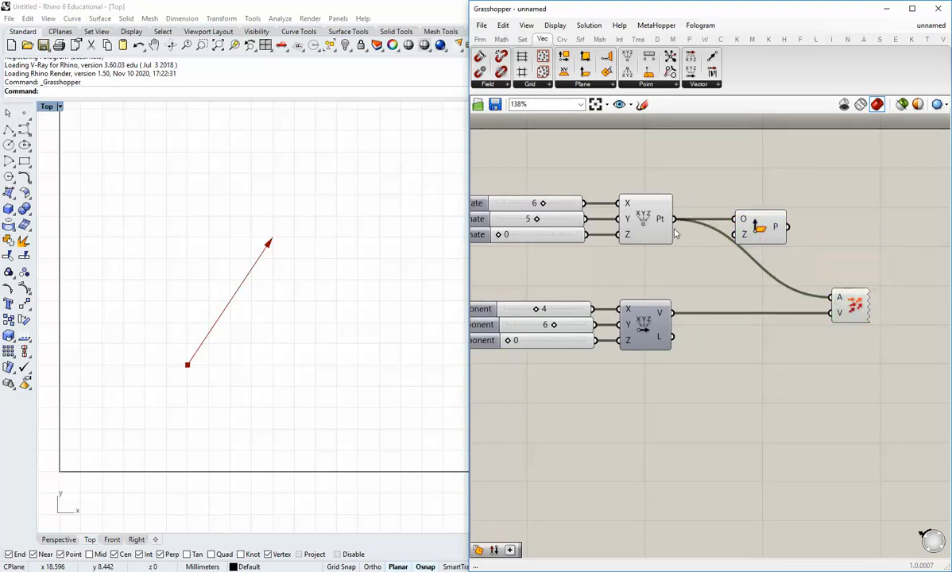
# Set the preview plane size to 4 so the plane's grid can be seen in Rhino
pyautogui.click(635, 222)
pyautogui.click(680, 273)
pyautogui.click(759, 229)
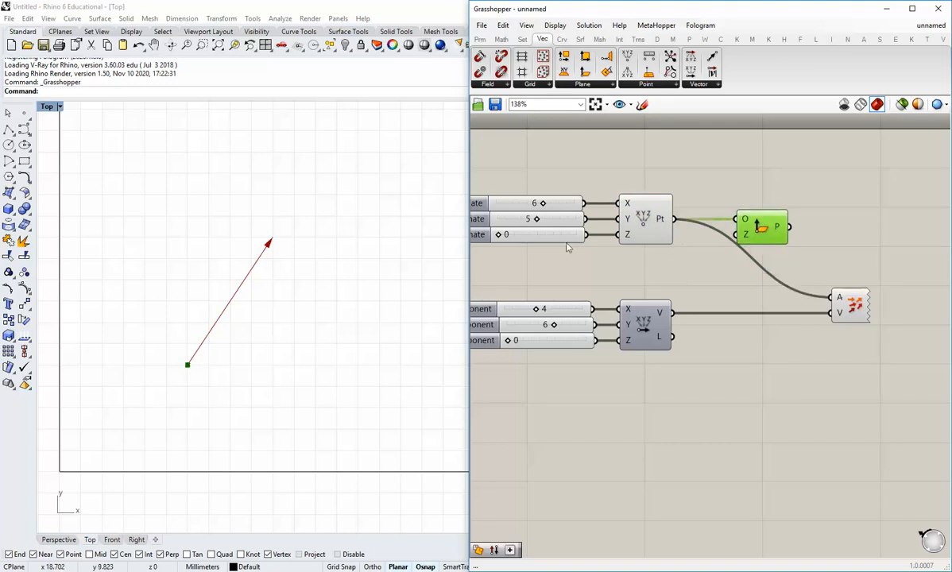
pyautogui.click(553, 27)
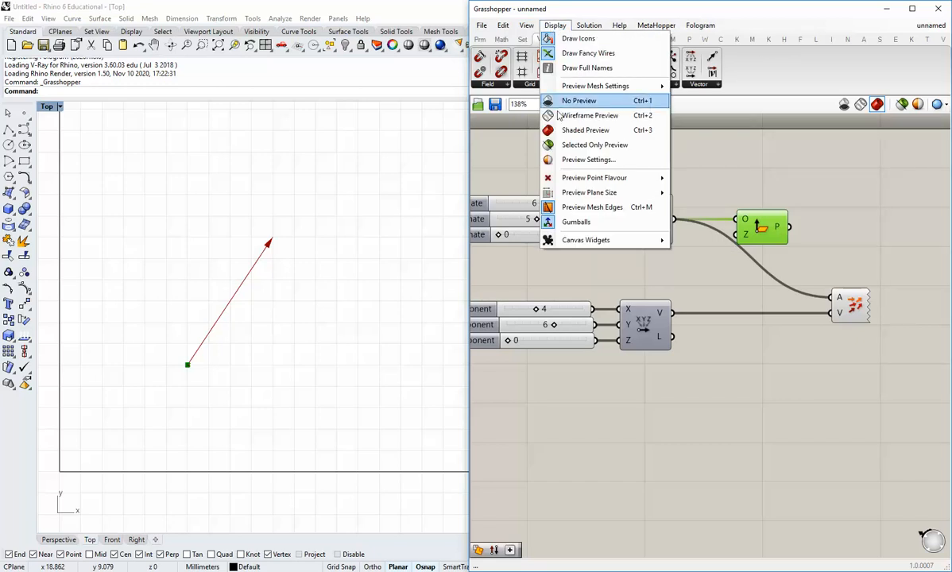
pyautogui.moveTo(575, 196)
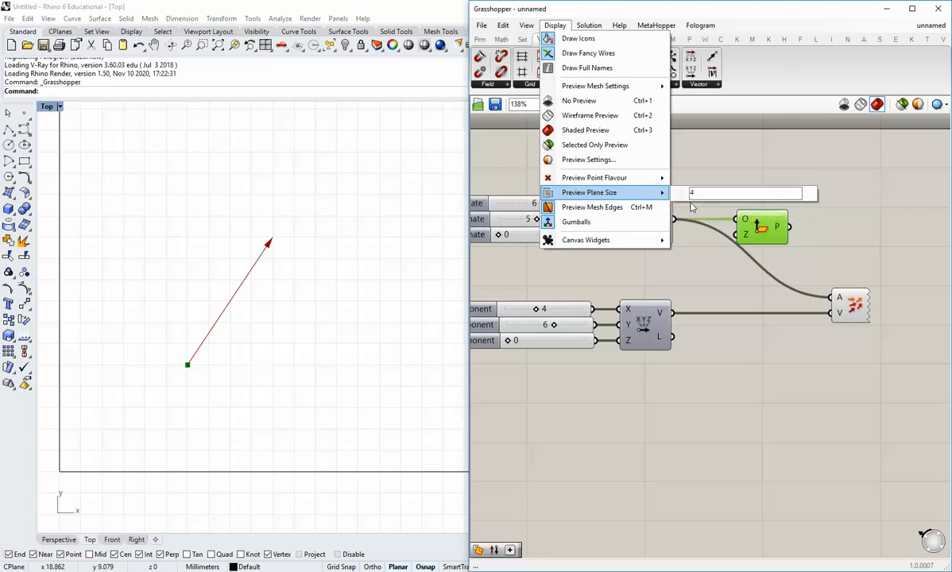
pyautogui.write('4')
pyautogui.click(699, 288)
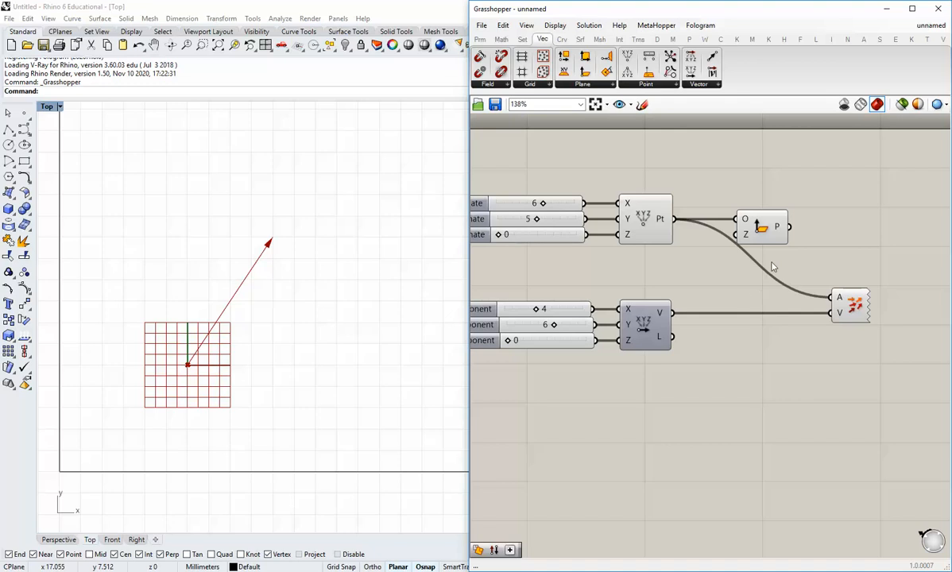
# Connect the vector output to the Plane Normal's Z input and shift that component slightly away from the point component
pyautogui.moveTo(746, 236)
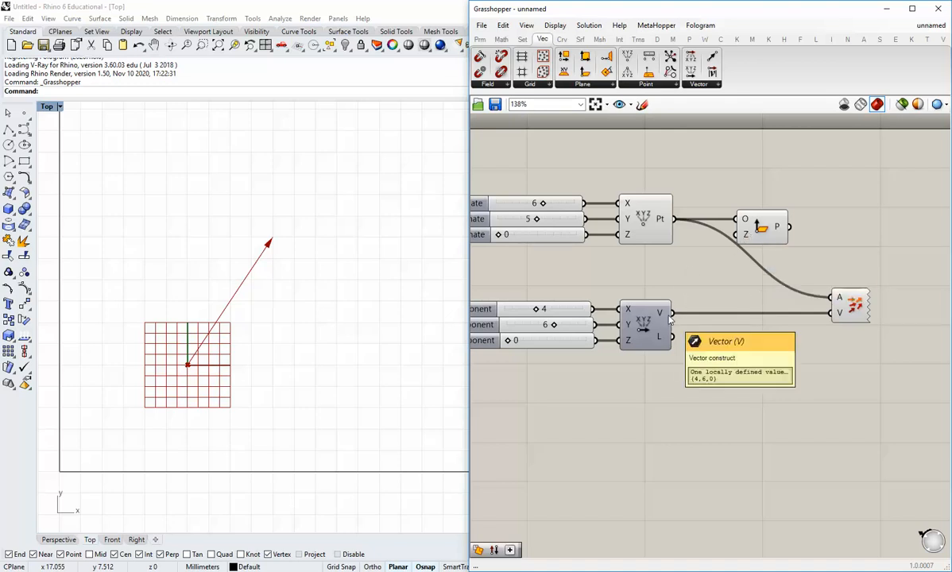
pyautogui.moveTo(671, 315); pyautogui.dragTo(735, 248)
pyautogui.moveTo(748, 241); pyautogui.dragTo(769, 241)
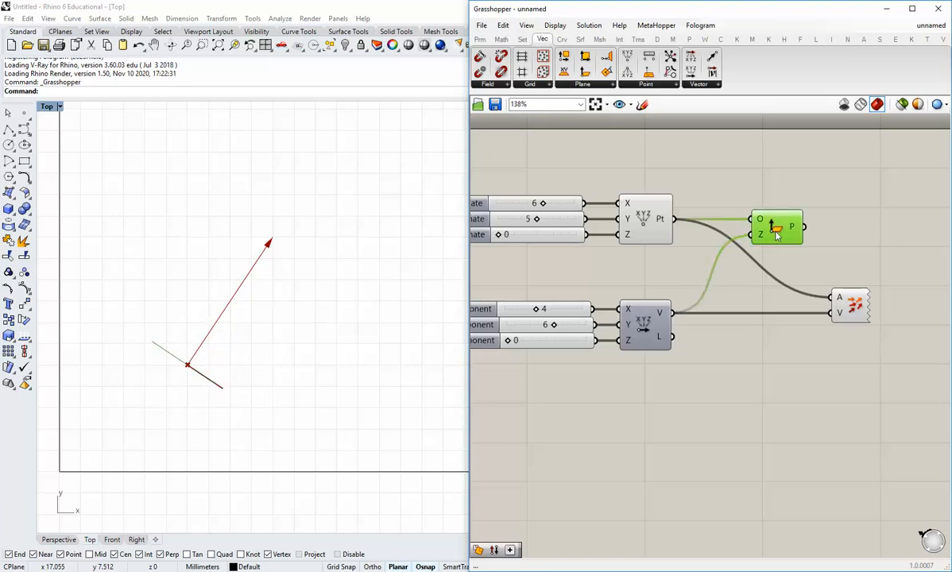
pyautogui.click(489, 271)
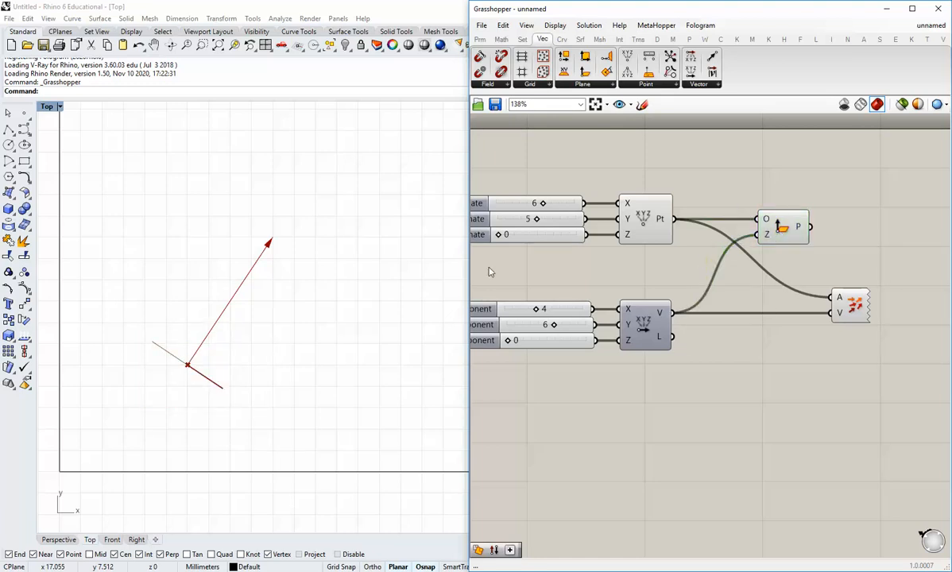
# Switch Rhino to a maximized Perspective viewport and examine how the plane is oriented relative to the vector
pyautogui.doubleClick(47, 107)
pyautogui.doubleClick(445, 105)
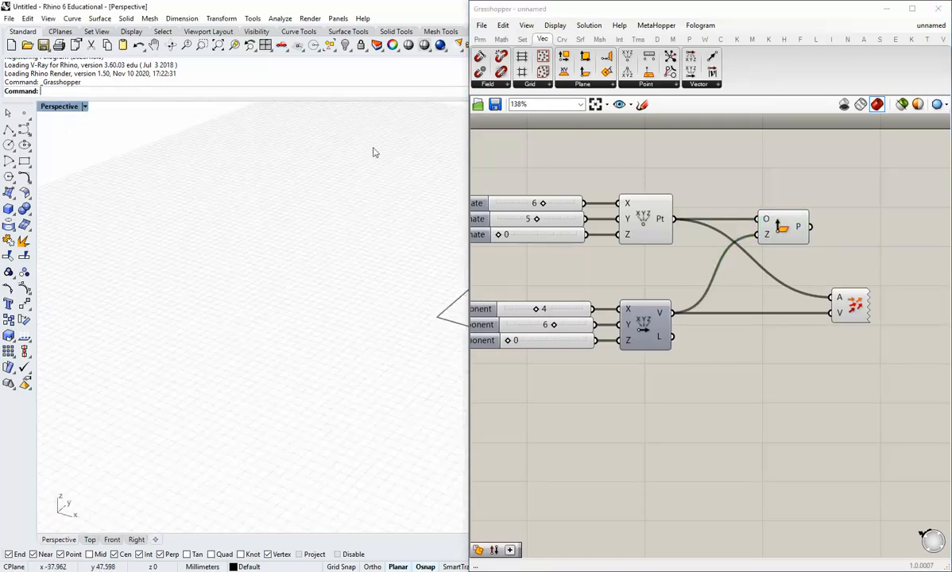
pyautogui.keyDown('shift'); pyautogui.moveTo(307, 229); pyautogui.dragTo(157, 283, button='right'); pyautogui.keyUp('shift')
pyautogui.scroll(-4, 158, 283)
pyautogui.scroll(14, 318, 349)
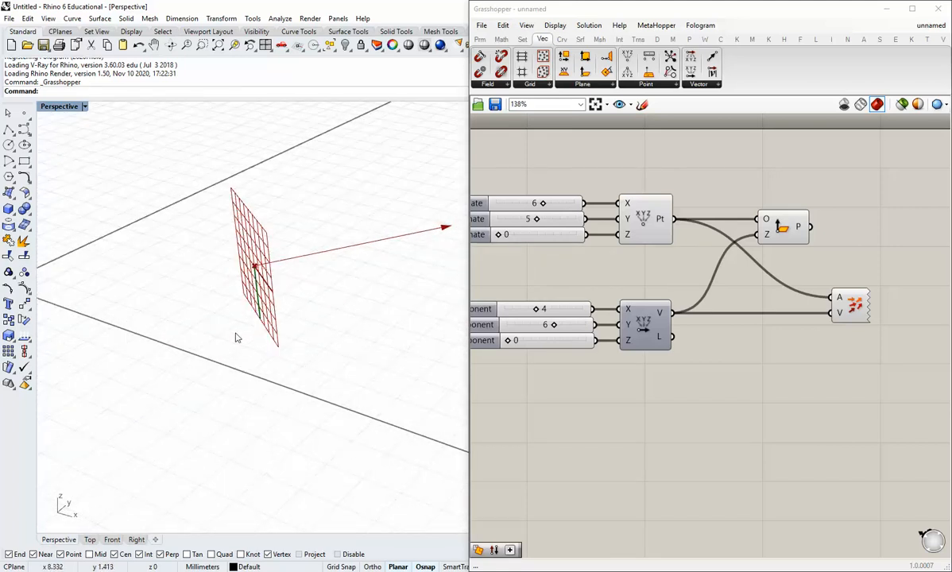
pyautogui.moveTo(235, 338); pyautogui.dragTo(289, 346, button='right')
pyautogui.scroll(-2, 268, 347)
pyautogui.scroll(-2, 289, 347)
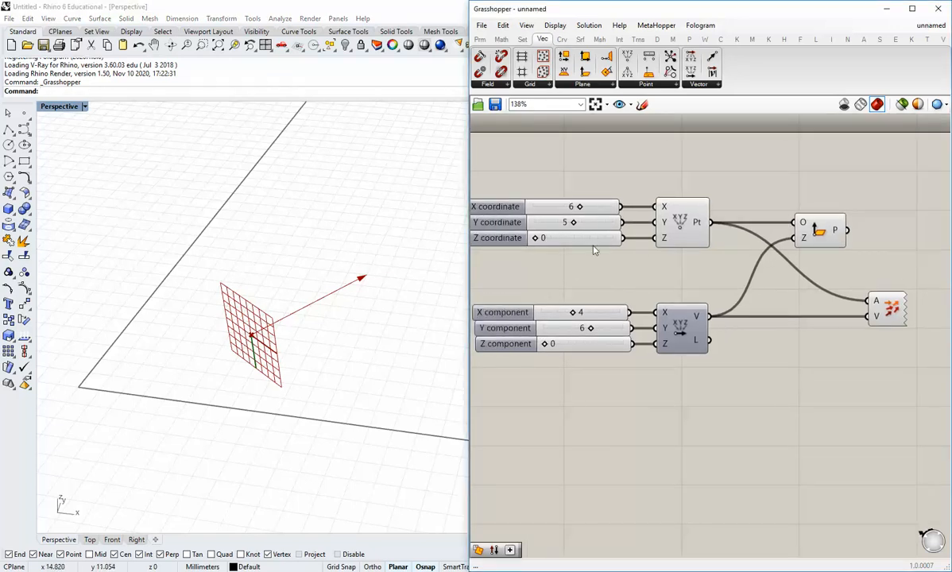
# Set the point's X coordinate to 7
pyautogui.scroll(1, 554, 226)
pyautogui.moveTo(580, 201); pyautogui.dragTo(584, 241)
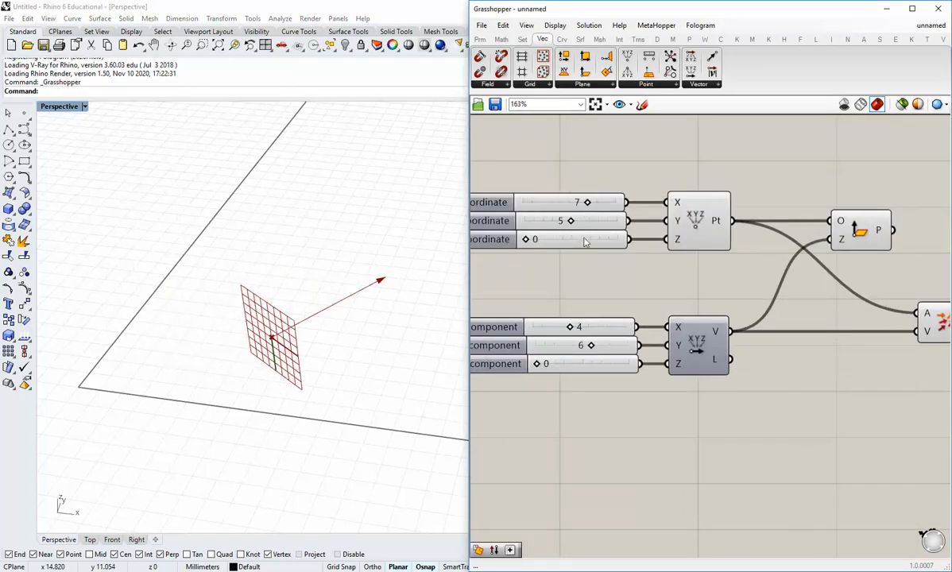
pyautogui.moveTo(308, 355); pyautogui.dragTo(234, 336, button='right')
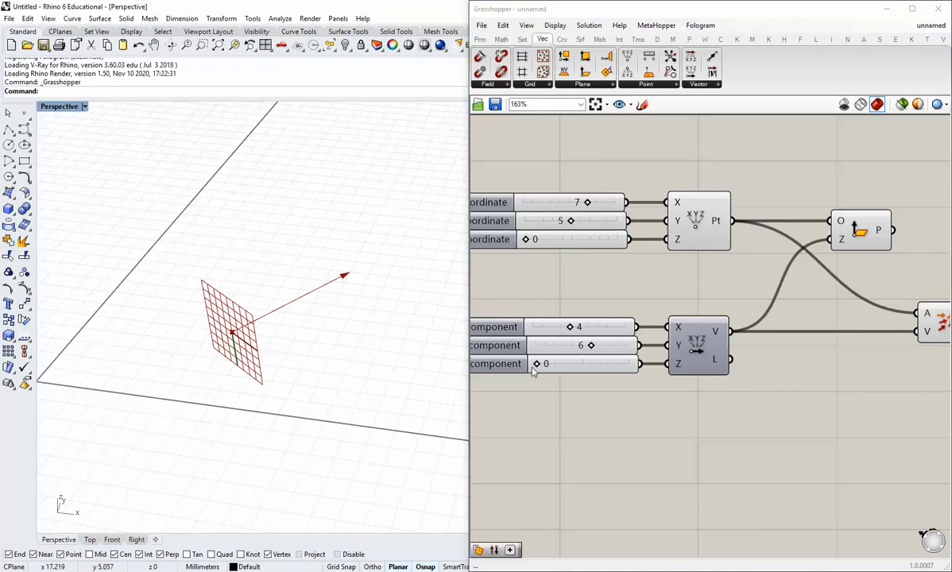
# Set the vector's Z component to 1 and its X component to 2 to tilt the plane
pyautogui.click(592, 404)
pyautogui.moveTo(610, 344)
pyautogui.mouseDown()
pyautogui.moveTo(634, 344)
pyautogui.moveTo(551, 344)
pyautogui.moveTo(614, 350)
pyautogui.moveTo(556, 330)
pyautogui.moveTo(508, 329)
pyautogui.moveTo(601, 333)
pyautogui.mouseUp()
pyautogui.moveTo(556, 364); pyautogui.dragTo(610, 346)
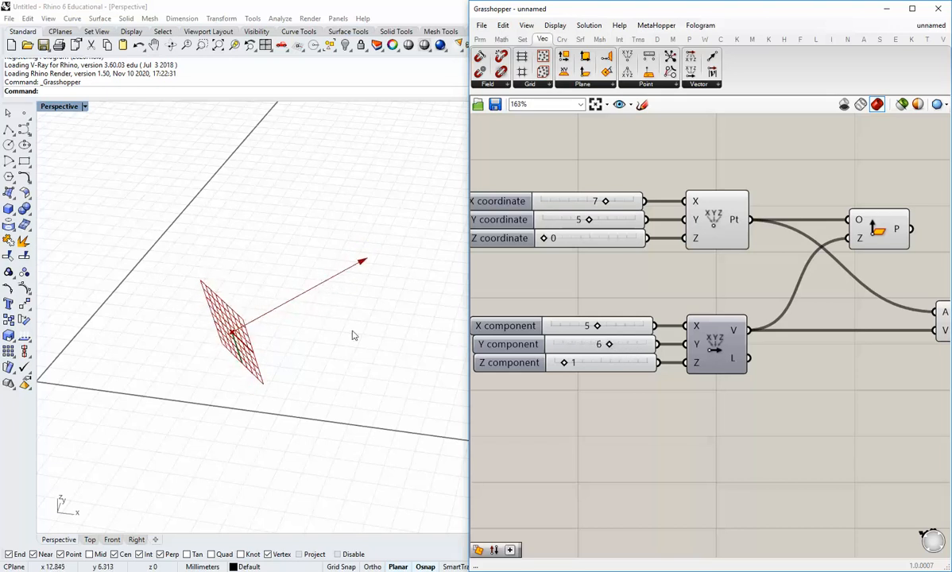
pyautogui.keyDown('shift'); pyautogui.moveTo(329, 333); pyautogui.dragTo(313, 342, button='right'); pyautogui.keyUp('shift')
pyautogui.moveTo(596, 329); pyautogui.dragTo(570, 330)
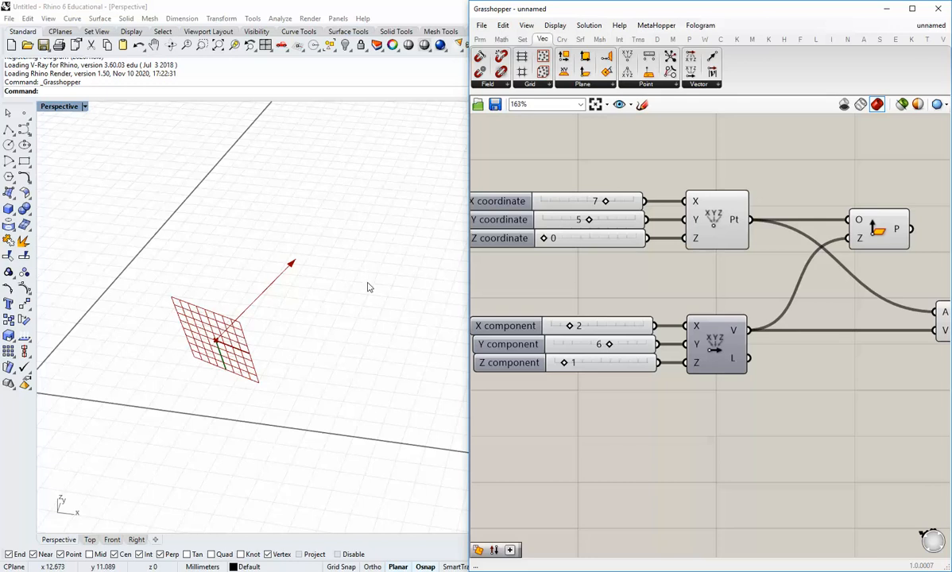
# Widen the Grasshopper window and disable the preview of all components in the definition
pyautogui.moveTo(468, 267); pyautogui.dragTo(350, 266)
pyautogui.scroll(-2, 472, 305)
pyautogui.scroll(2, 512, 314)
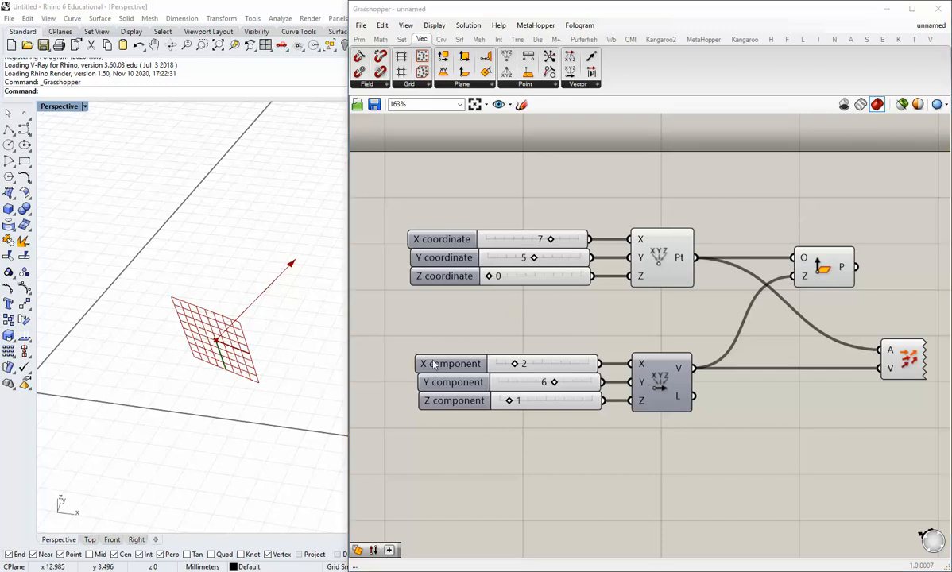
pyautogui.scroll(-2, 542, 330)
pyautogui.moveTo(894, 465); pyautogui.dragTo(477, 238)
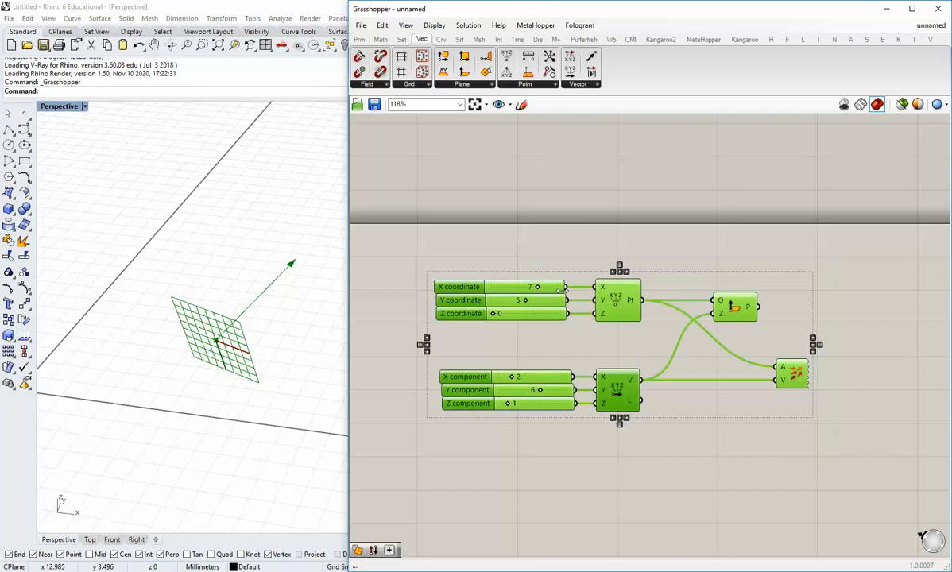
pyautogui.middleClick(559, 290)
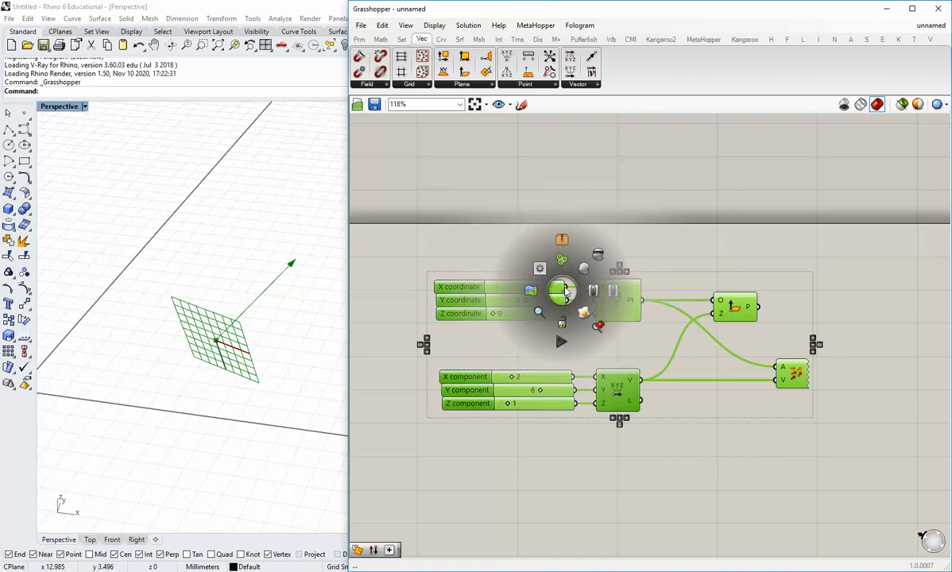
pyautogui.click(598, 256)
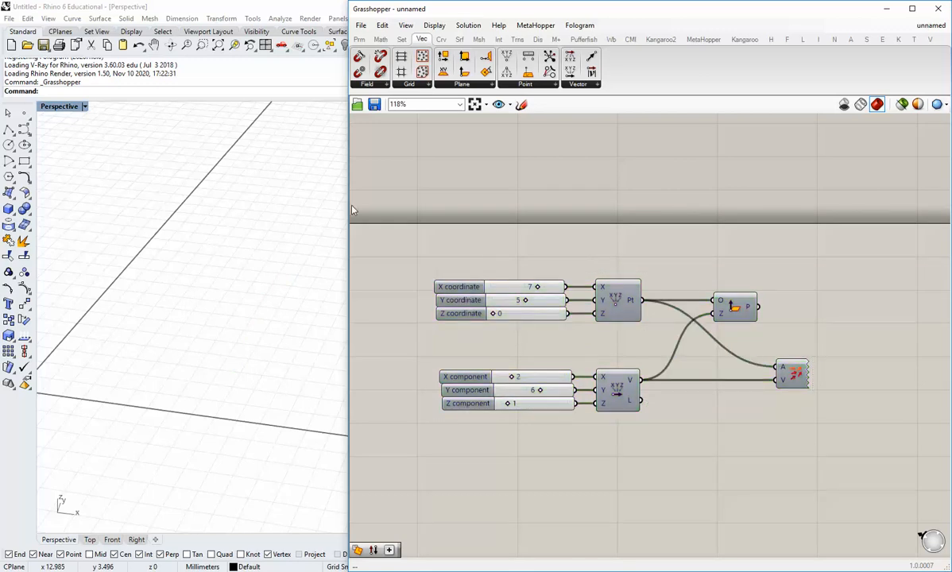
# Move the whole point, vector and plane definition upward to free the canvas area below it
pyautogui.moveTo(362, 208); pyautogui.dragTo(834, 443)
pyautogui.moveTo(669, 361); pyautogui.dragTo(665, 440, button='right')
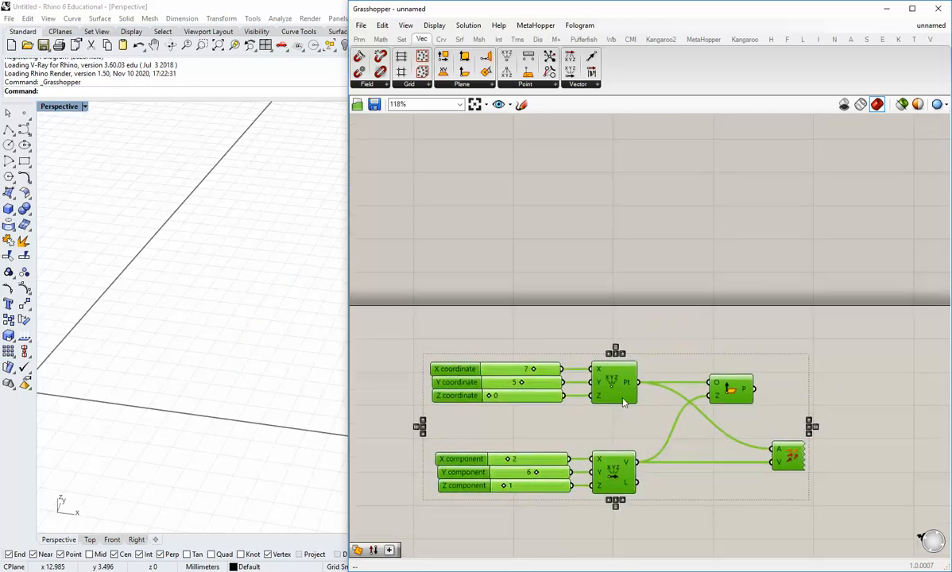
pyautogui.moveTo(619, 393); pyautogui.dragTo(615, 116)
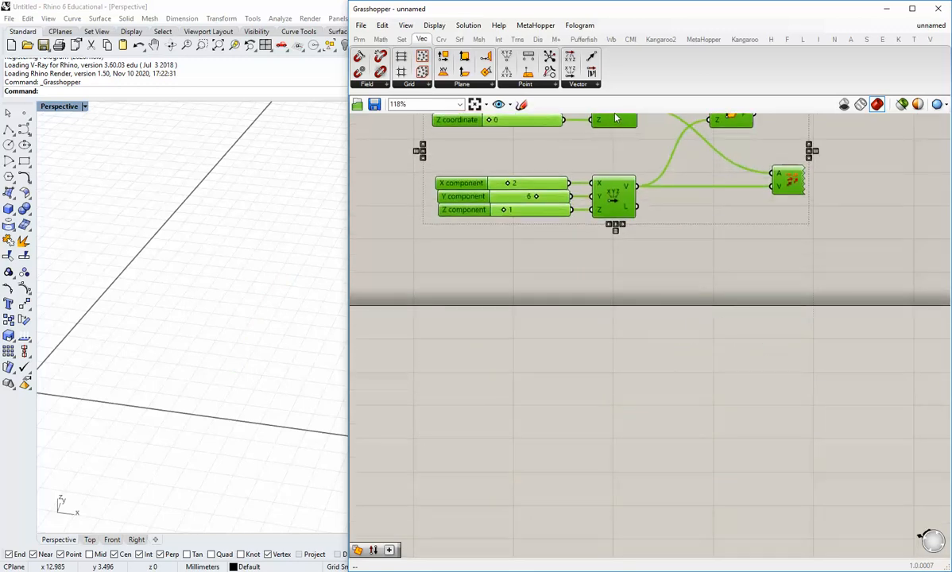
pyautogui.click(541, 395)
pyautogui.moveTo(542, 395); pyautogui.dragTo(622, 368, button='right')
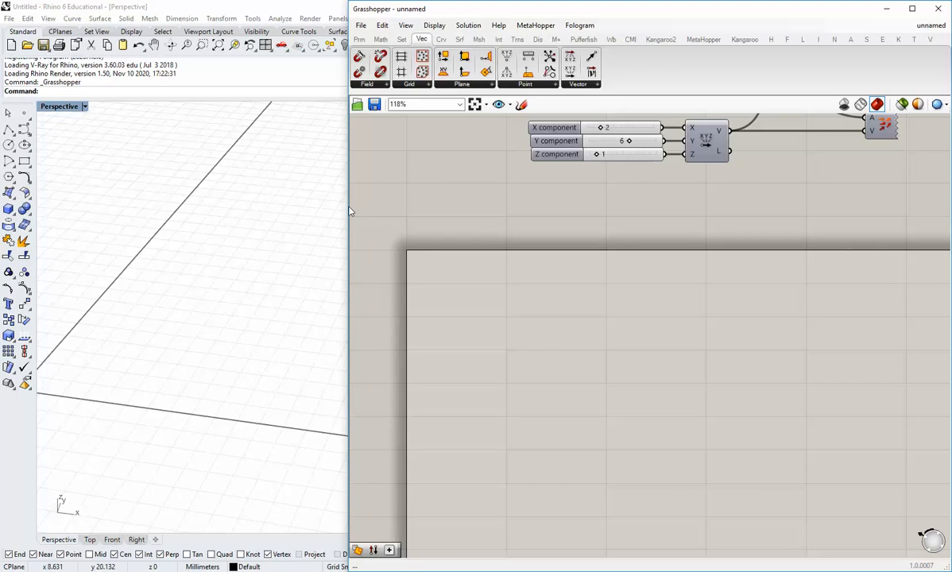
# Narrow the Grasshopper window and show Rhino's Top viewport maximized with the origin corner in view
pyautogui.moveTo(348, 208); pyautogui.dragTo(502, 213)
pyautogui.doubleClick(59, 105)
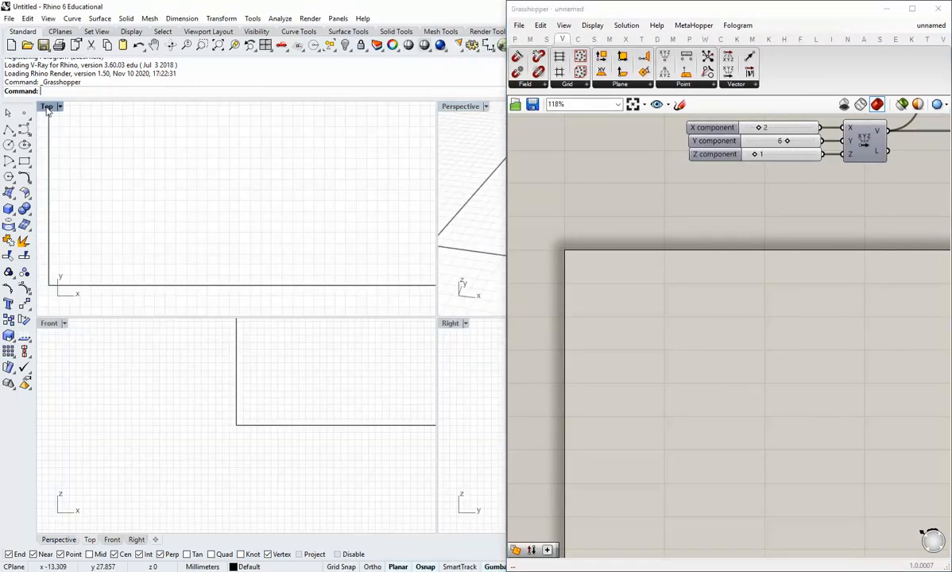
pyautogui.doubleClick(50, 106)
pyautogui.moveTo(111, 445); pyautogui.dragTo(177, 381, button='right')
pyautogui.moveTo(196, 342); pyautogui.dragTo(178, 366, button='right')
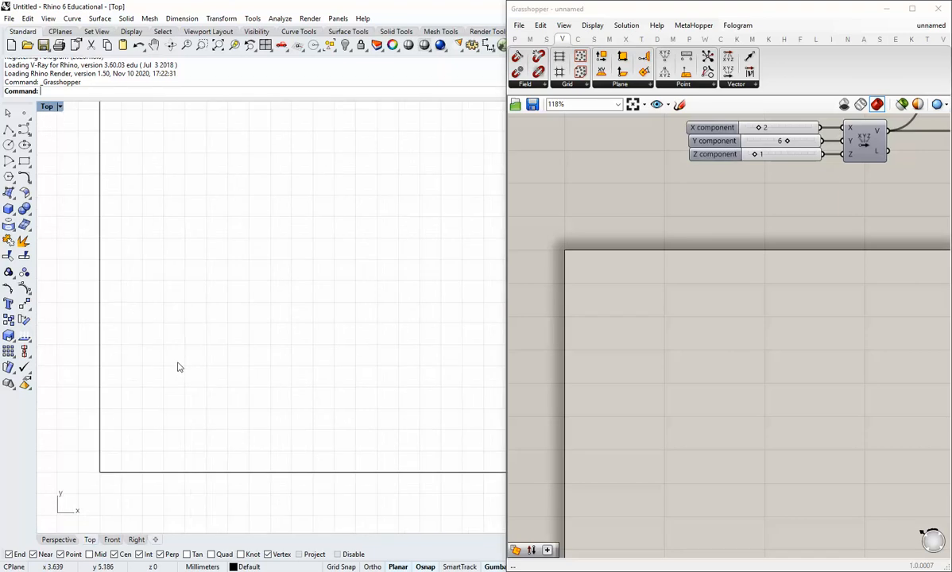
pyautogui.scroll(2, 178, 365)
# Add a Rectangular grid component to the empty canvas area below the existing definition
pyautogui.scroll(1, 595, 326)
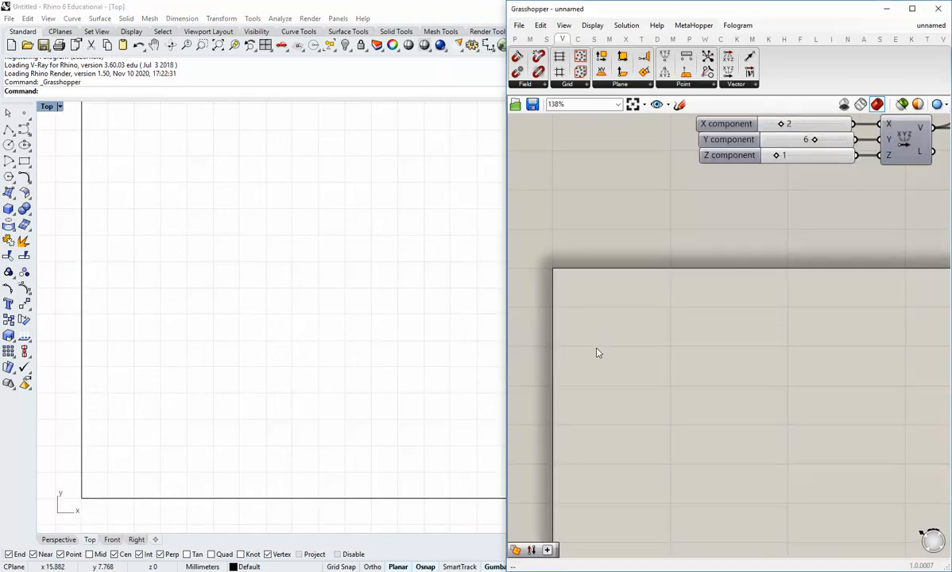
pyautogui.moveTo(594, 353); pyautogui.dragTo(589, 253, button='right')
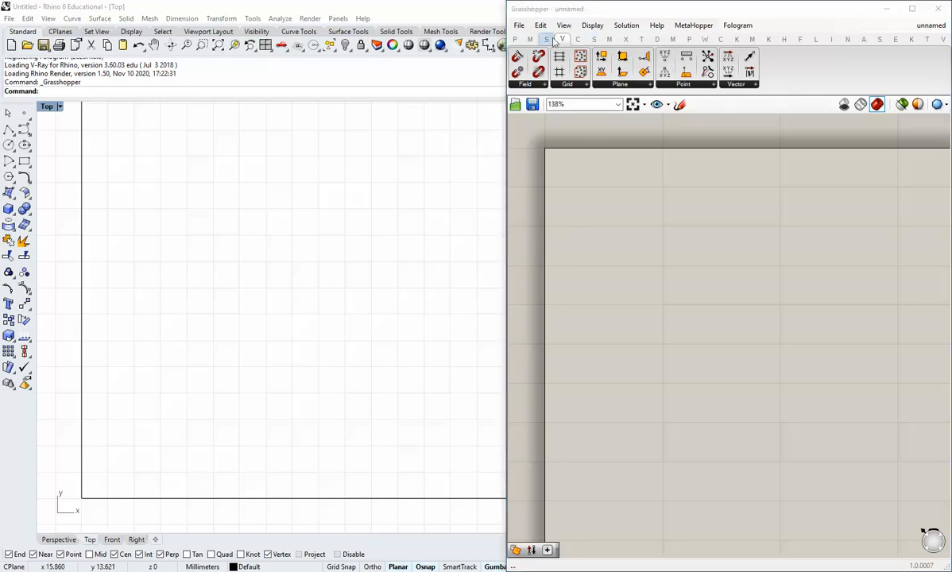
pyautogui.click(571, 85)
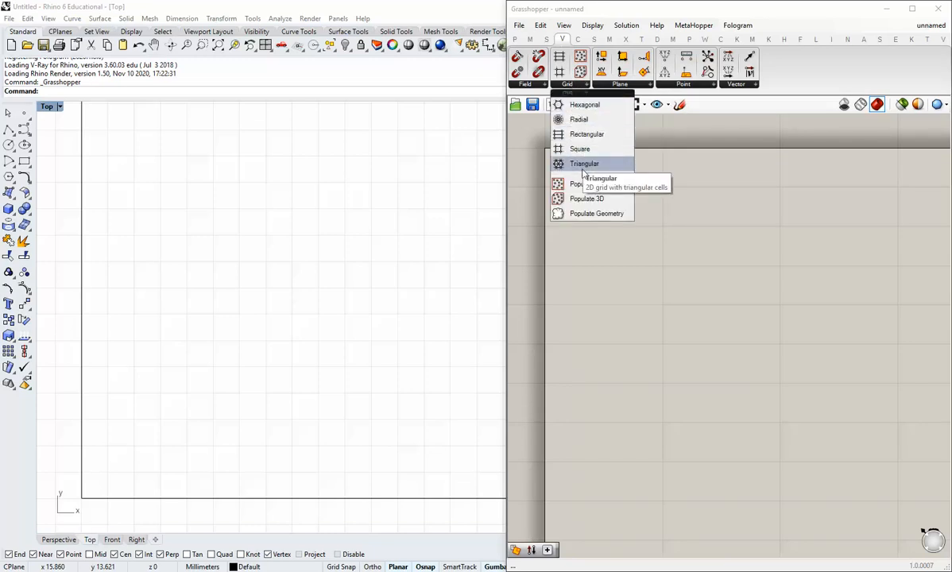
pyautogui.click(586, 136)
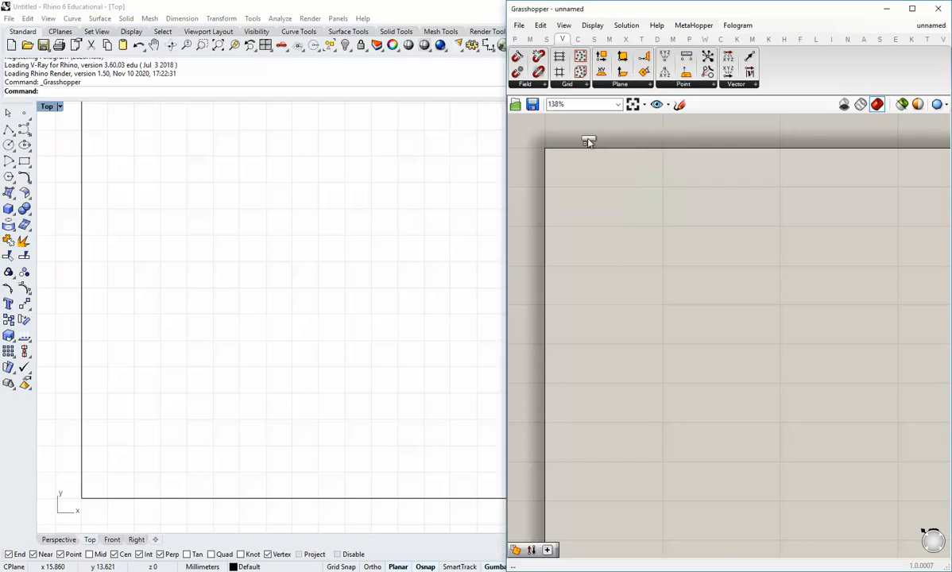
pyautogui.click(712, 253)
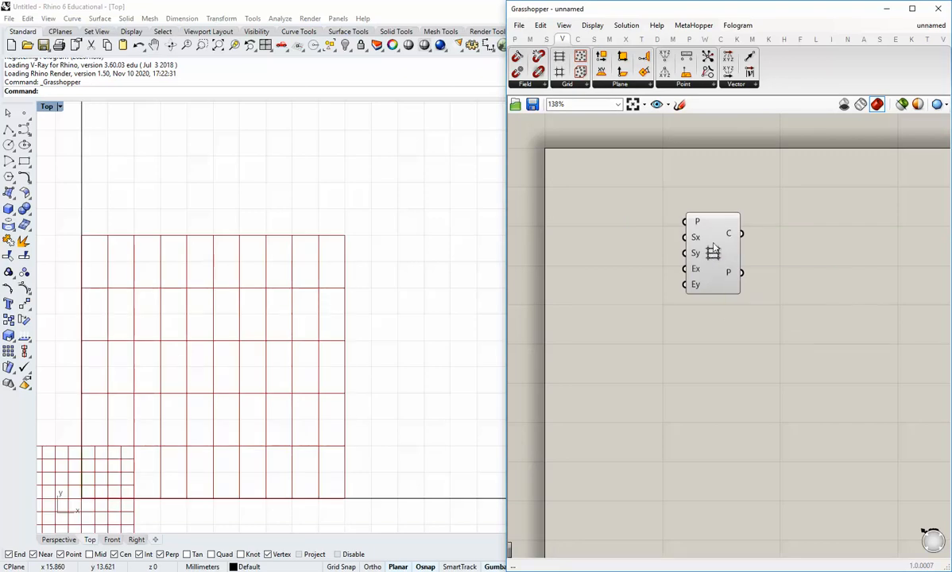
pyautogui.moveTo(713, 254); pyautogui.dragTo(703, 246)
pyautogui.click(711, 294)
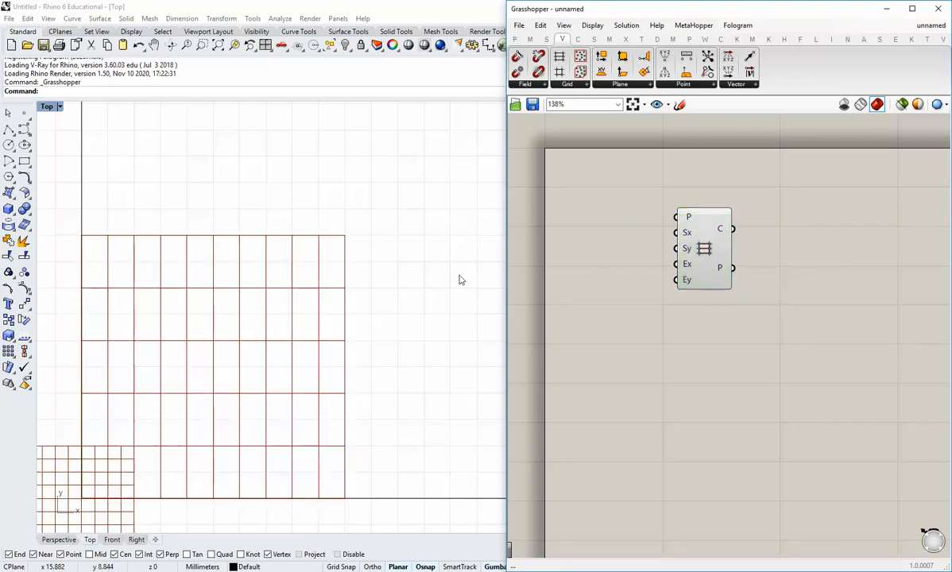
# Check the rectangular grid's cells and points outputs, and turn off the component's preview
pyautogui.moveTo(720, 234)
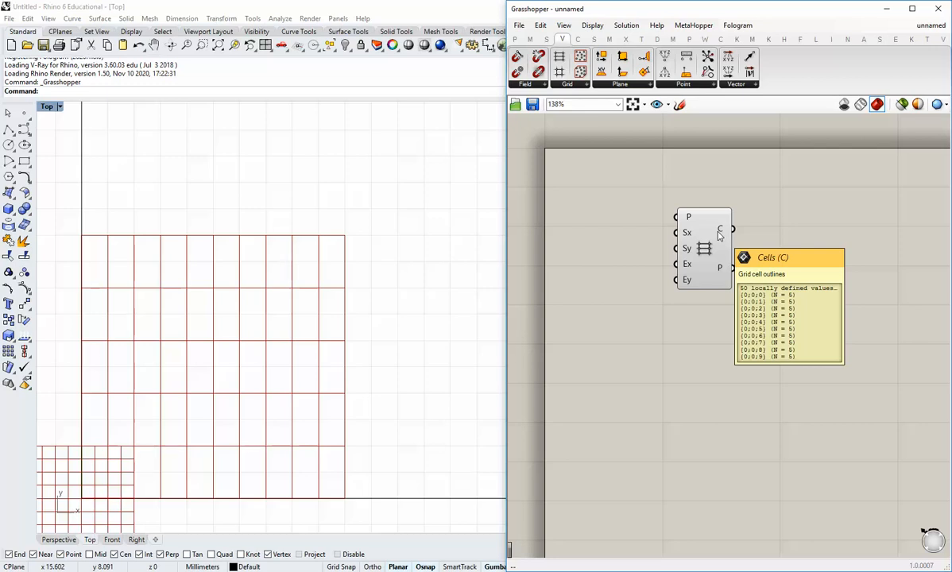
pyautogui.moveTo(722, 271)
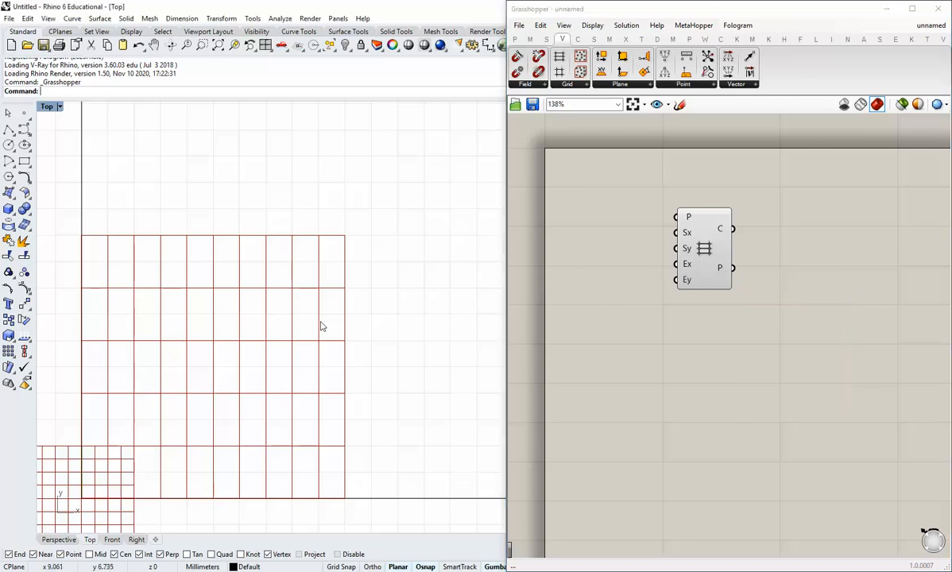
pyautogui.moveTo(321, 323)
pyautogui.mouseDown(button='right')
pyautogui.moveTo(348, 282)
pyautogui.moveTo(334, 319)
pyautogui.mouseUp(button='right')
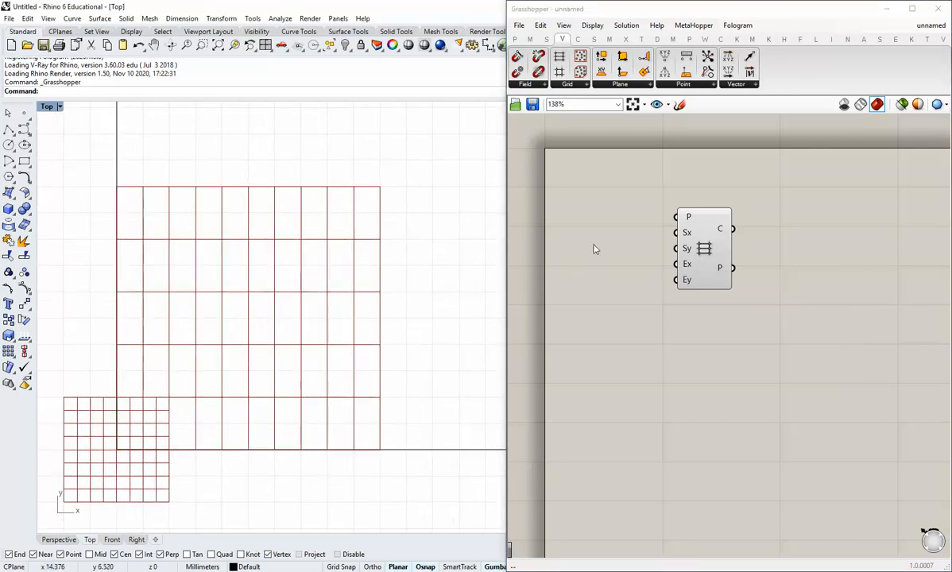
pyautogui.rightClick(705, 252)
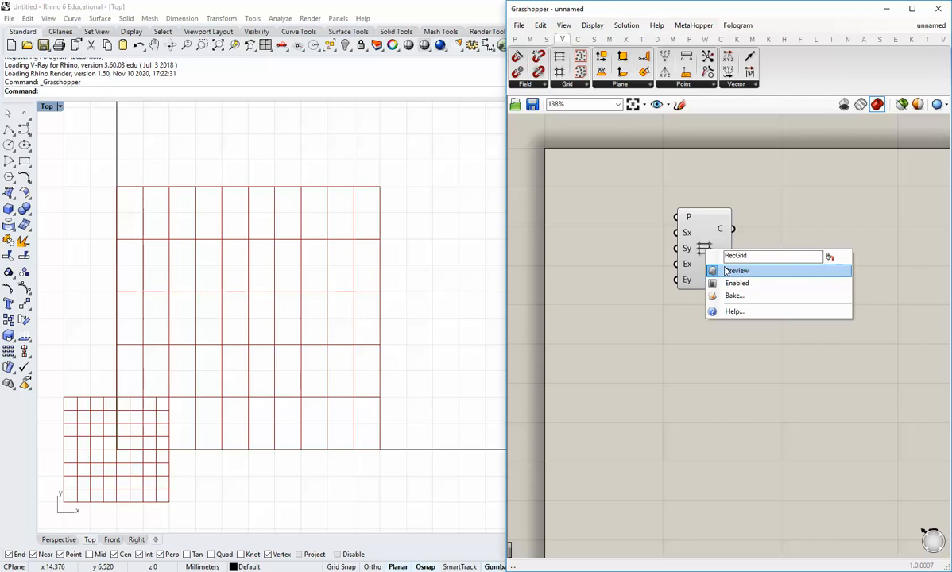
pyautogui.click(725, 272)
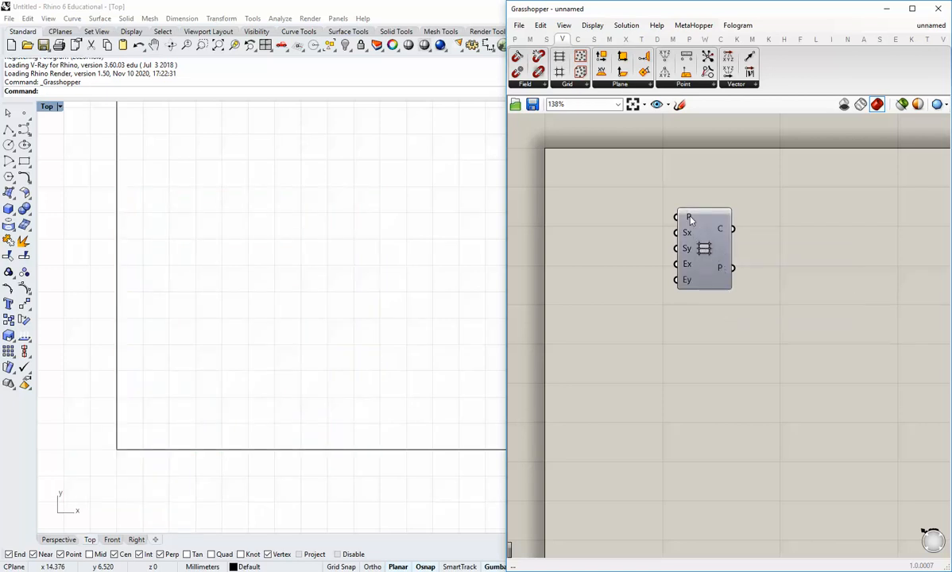
# Move the rectangular grid component sideways to leave room for sliders in front of its inputs
pyautogui.moveTo(689, 218); pyautogui.dragTo(697, 227)
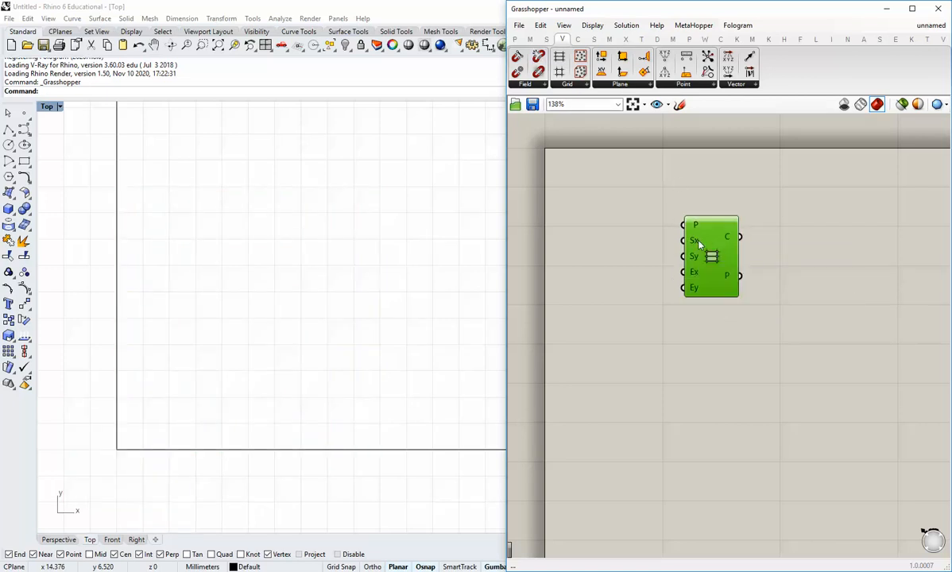
pyautogui.moveTo(695, 255)
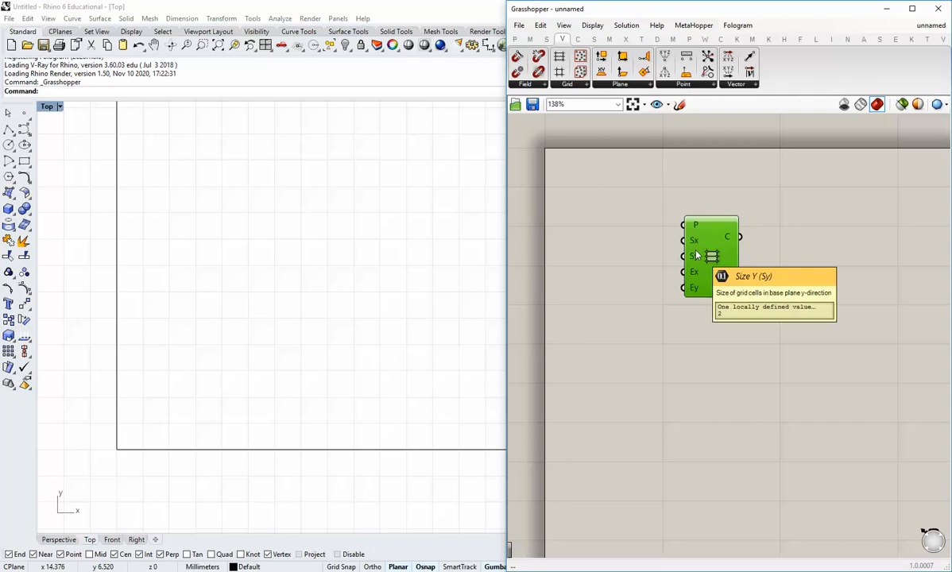
pyautogui.moveTo(711, 267); pyautogui.dragTo(749, 268)
pyautogui.click(680, 272)
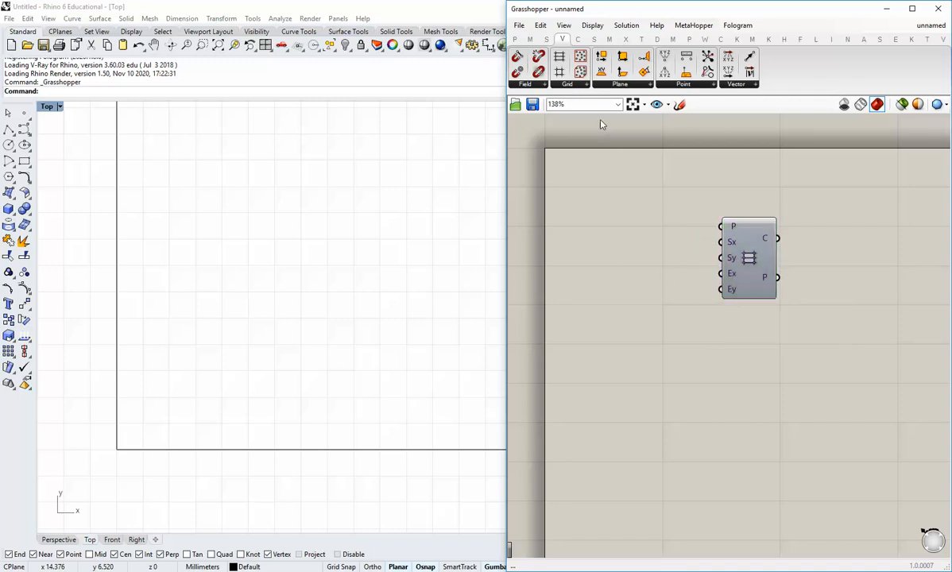
# Add a number slider feeding the grid's Size X and Size Y inputs and set it to 1.000
pyautogui.click(516, 40)
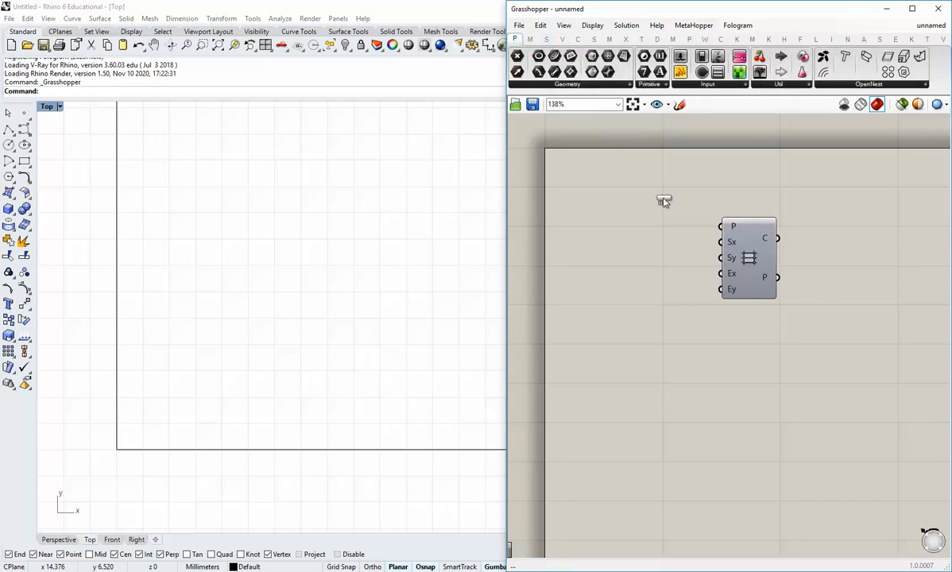
pyautogui.click(655, 243)
pyautogui.moveTo(693, 248); pyautogui.dragTo(719, 242)
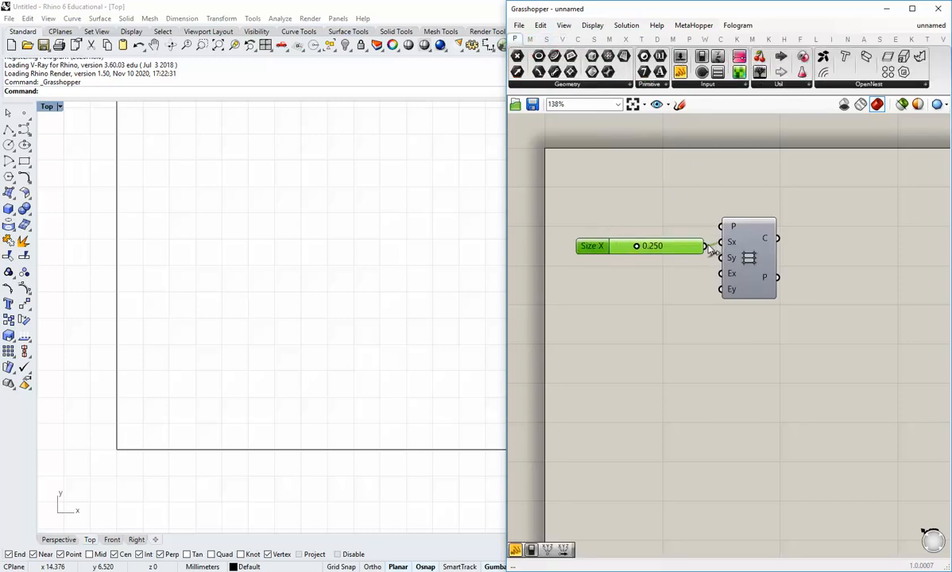
pyautogui.moveTo(636, 247); pyautogui.dragTo(691, 248)
pyautogui.click(712, 252)
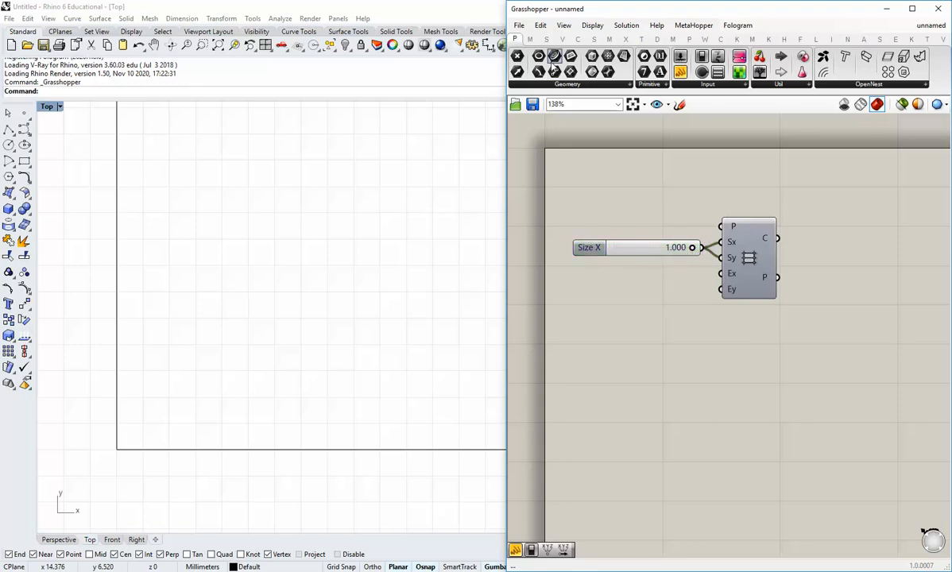
# Feed the grid's cells into a Curve parameter and its points into a Point parameter, previewing only the points
pyautogui.moveTo(555, 57); pyautogui.dragTo(826, 243)
pyautogui.click(775, 208)
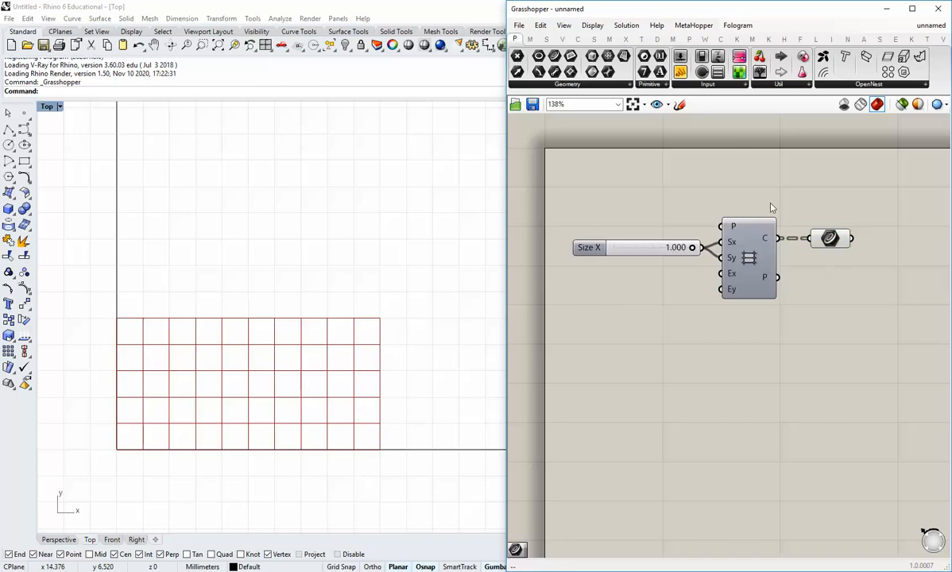
pyautogui.moveTo(649, 193); pyautogui.dragTo(810, 277)
pyautogui.click(857, 325)
pyautogui.moveTo(858, 325); pyautogui.dragTo(801, 222)
pyautogui.click(871, 277)
pyautogui.rightClick(830, 244)
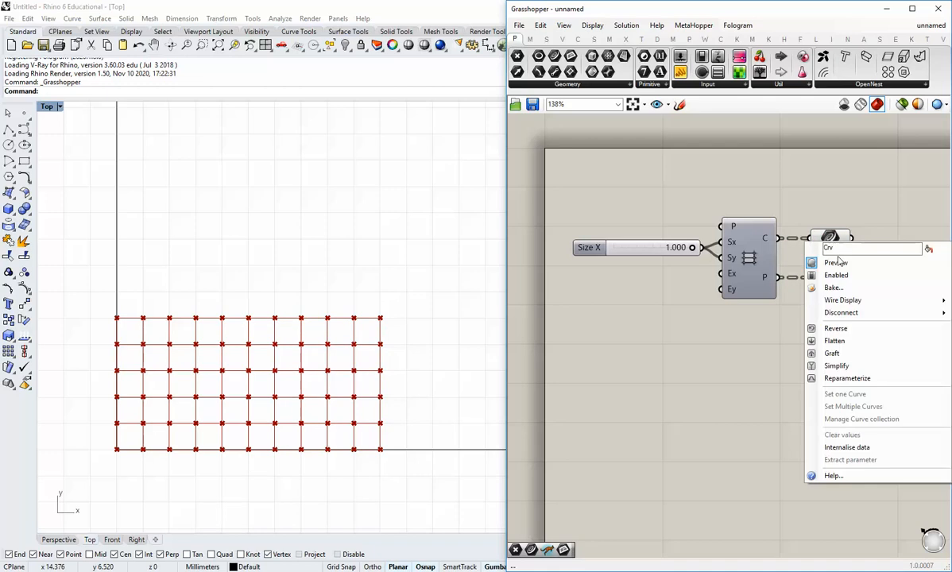
pyautogui.click(834, 259)
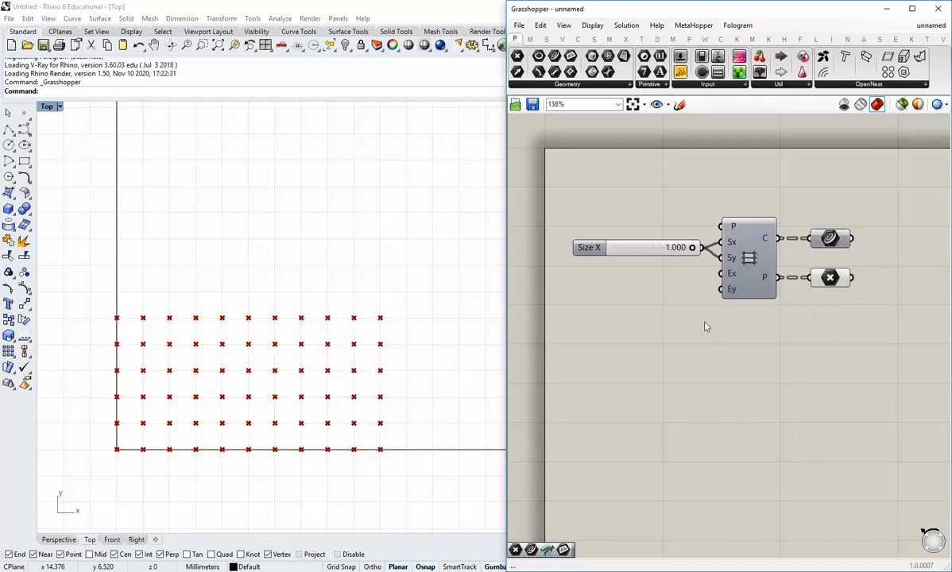
# Add a second number slider below the size slider, restricted to integers with a range of 1 to 50
pyautogui.moveTo(699, 320); pyautogui.dragTo(687, 309, button='right')
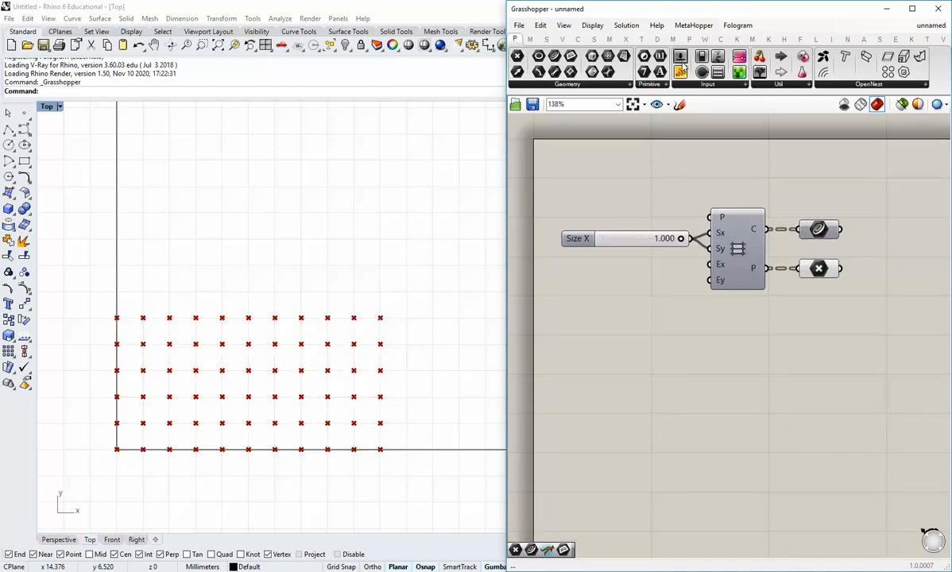
pyautogui.moveTo(625, 249); pyautogui.dragTo(613, 306)
pyautogui.rightClick(618, 305)
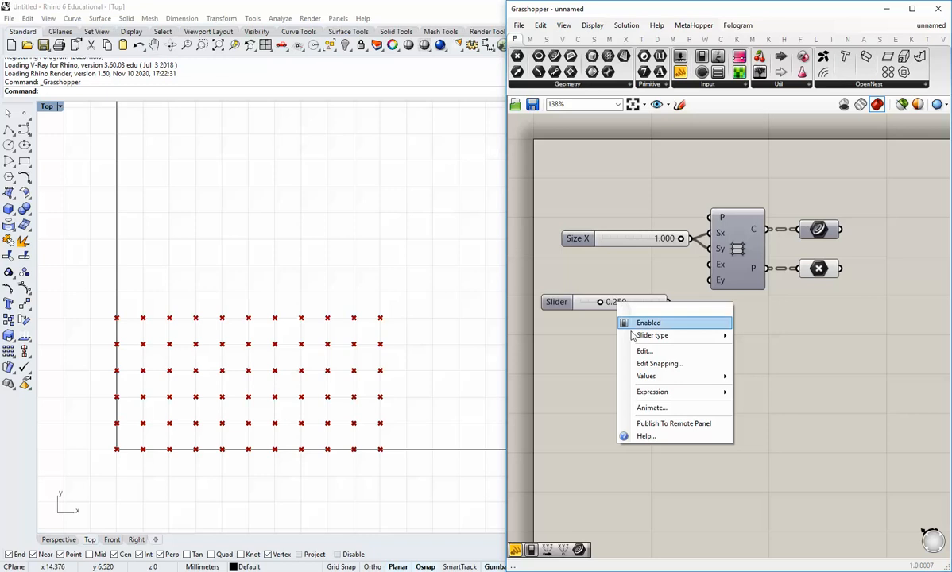
pyautogui.moveTo(640, 378)
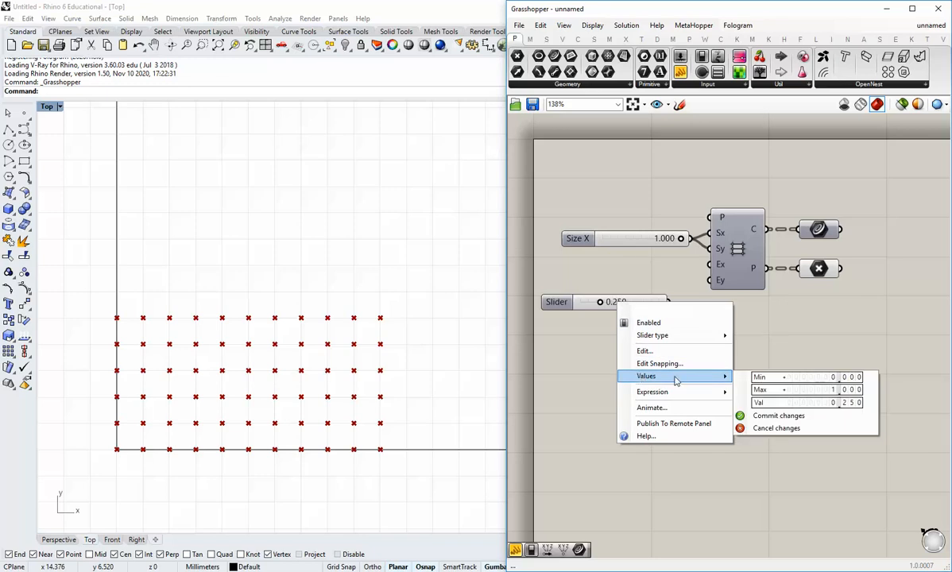
pyautogui.click(659, 352)
pyautogui.click(674, 321)
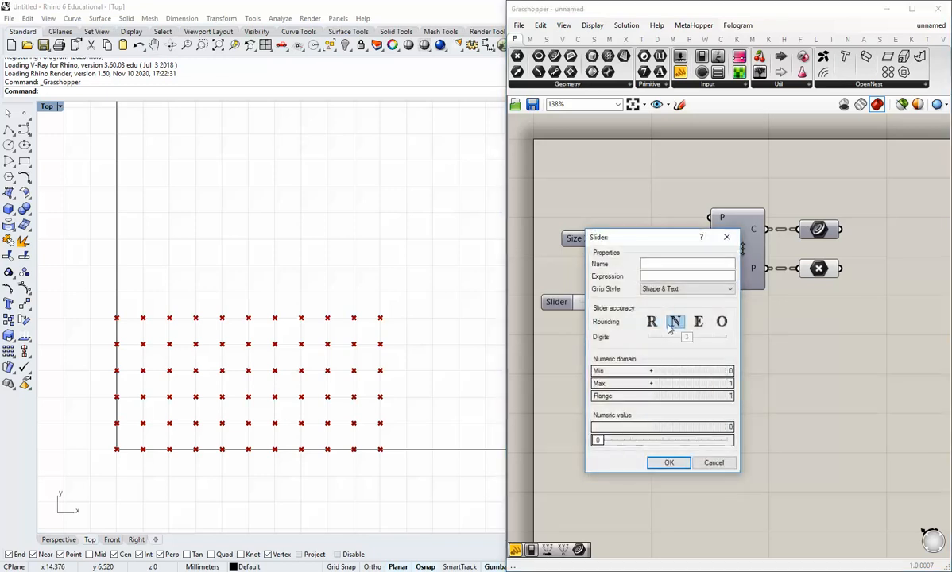
pyautogui.doubleClick(688, 384)
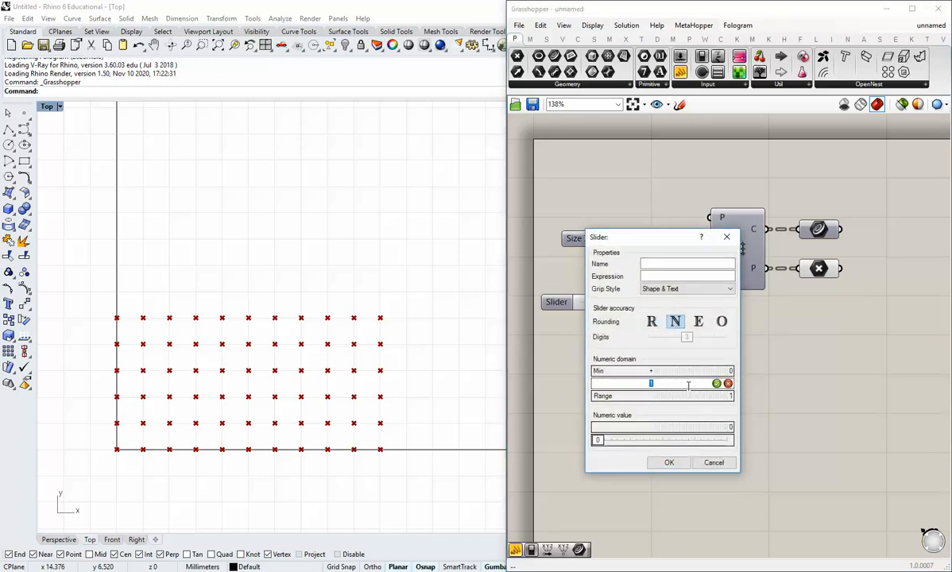
pyautogui.write('50')
pyautogui.press('Return')
pyautogui.doubleClick(703, 372)
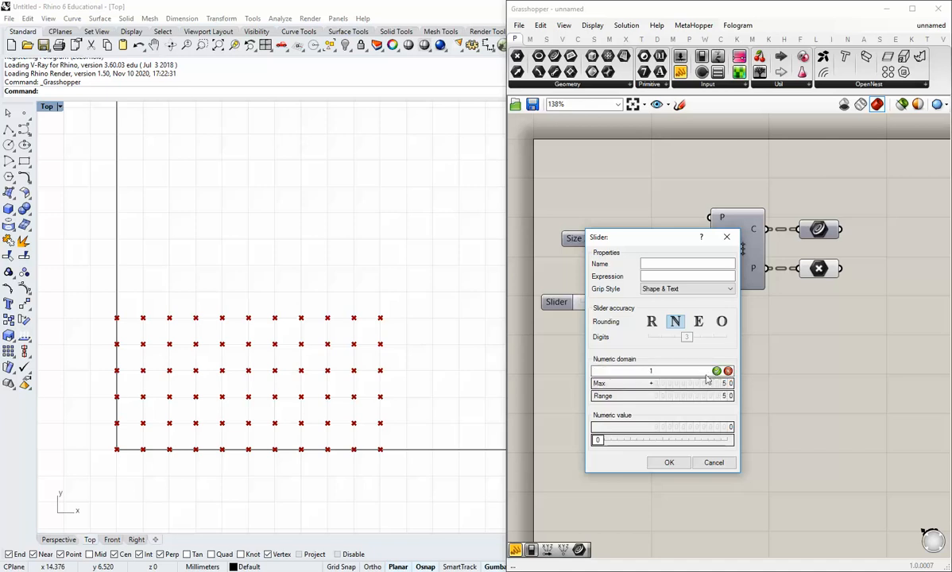
pyautogui.click(715, 371)
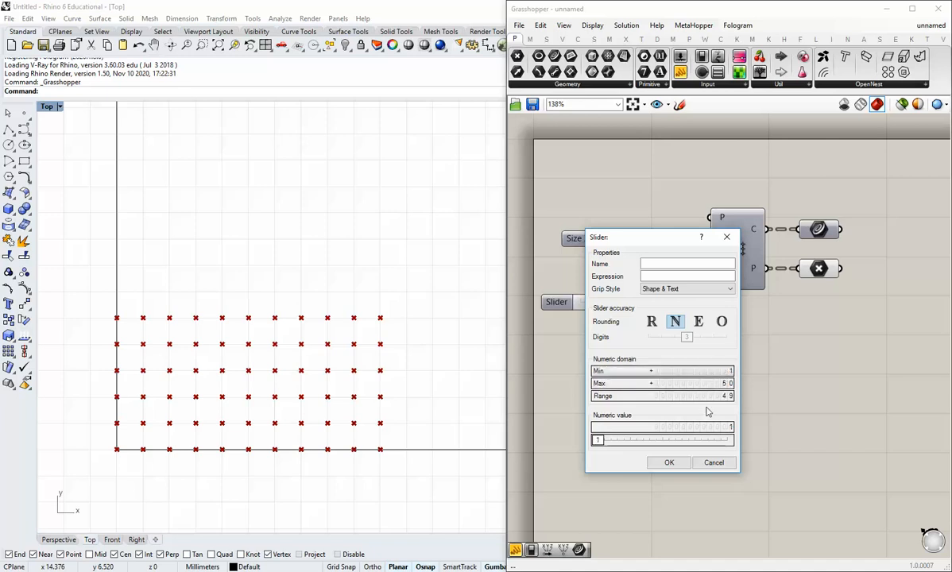
pyautogui.click(669, 462)
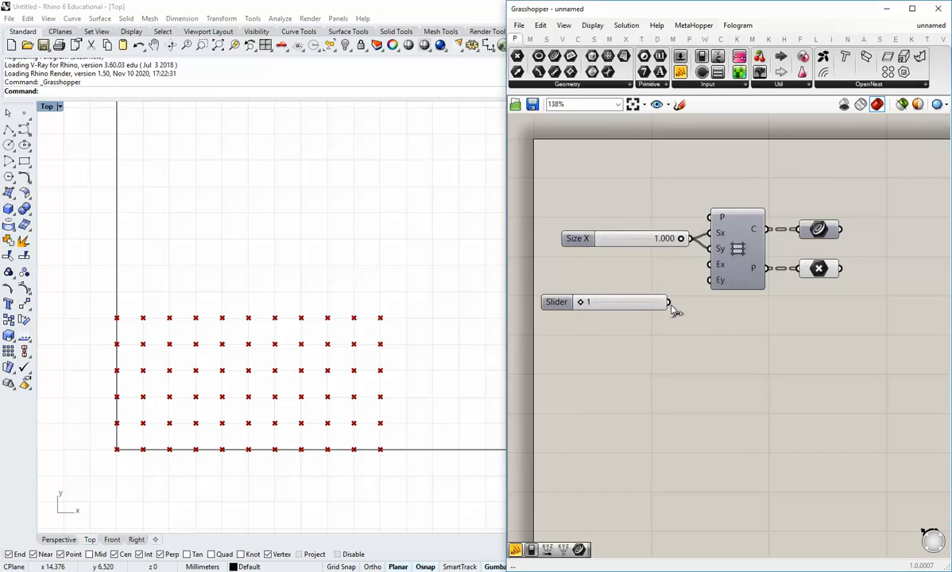
# Connect the integer slider to the grid's Extent X and Extent Y inputs and set it to 30
pyautogui.moveTo(669, 303)
pyautogui.mouseDown()
pyautogui.moveTo(709, 265)
pyautogui.moveTo(698, 287)
pyautogui.moveTo(709, 280)
pyautogui.moveTo(673, 286)
pyautogui.mouseUp()
pyautogui.moveTo(602, 285); pyautogui.dragTo(645, 286)
pyautogui.doubleClick(645, 286)
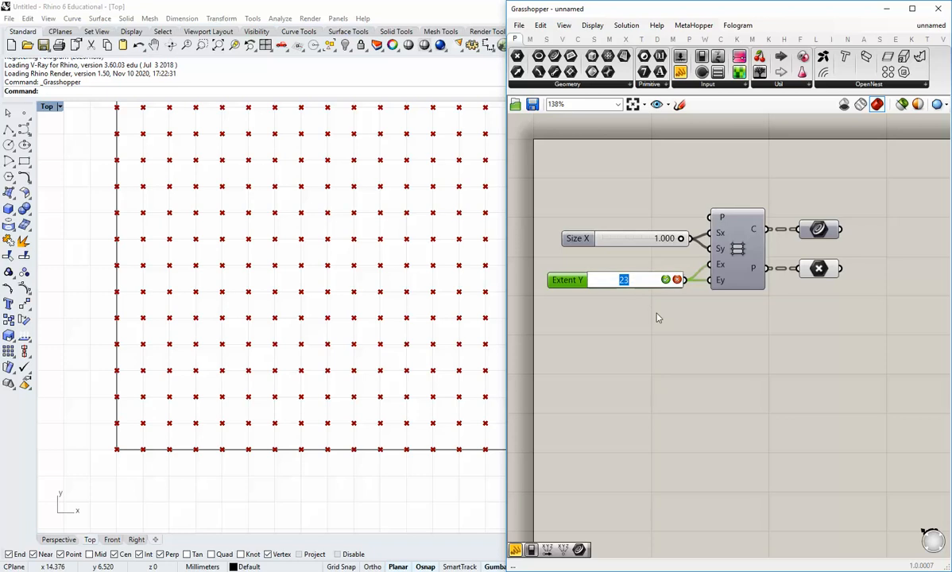
pyautogui.write('3')
pyautogui.press('Return')
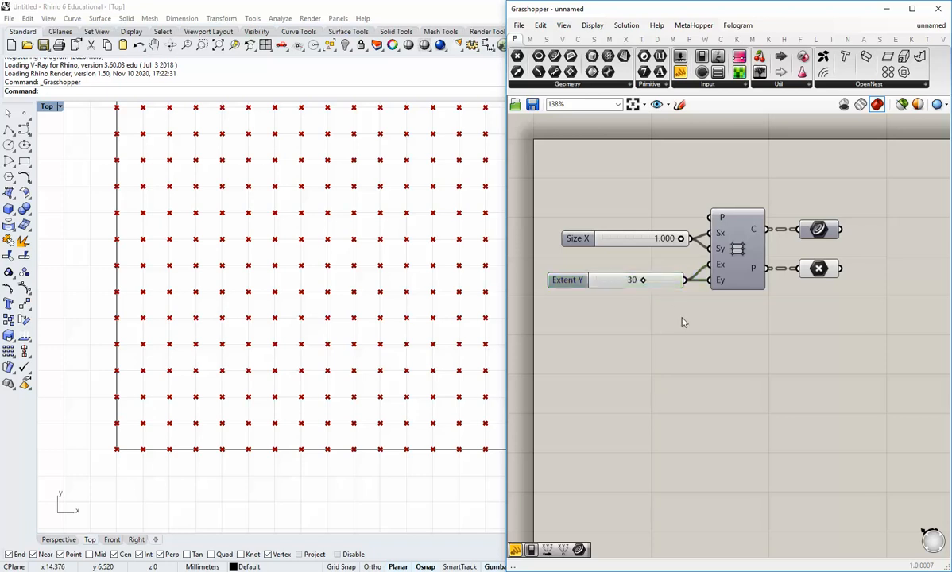
# Flatten the points output of the rectangular grid component
pyautogui.moveTo(424, 282); pyautogui.dragTo(240, 387, button='right')
pyautogui.scroll(-4, 361, 316)
pyautogui.scroll(-2, 263, 384)
pyautogui.scroll(-2, 234, 405)
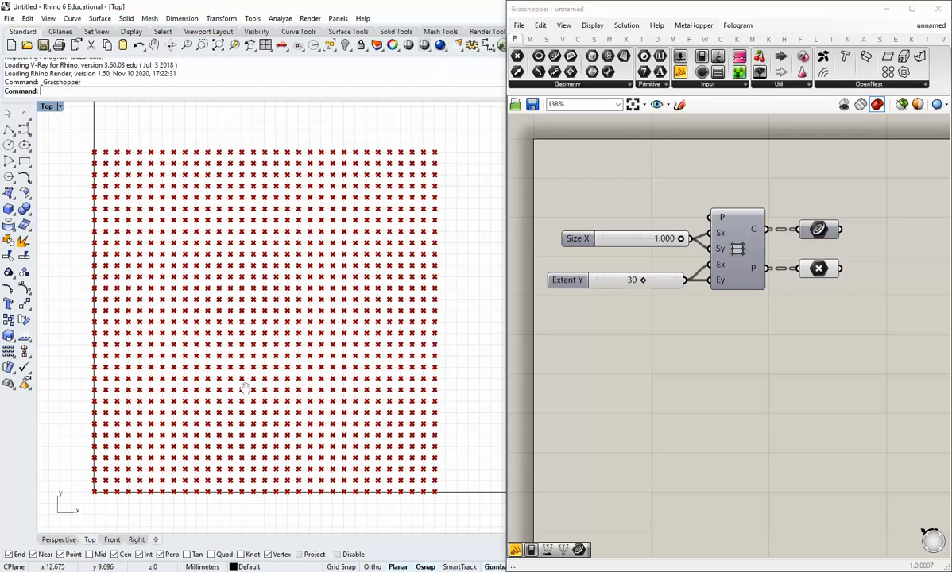
pyautogui.scroll(2, 240, 386)
pyautogui.scroll(-1, 241, 387)
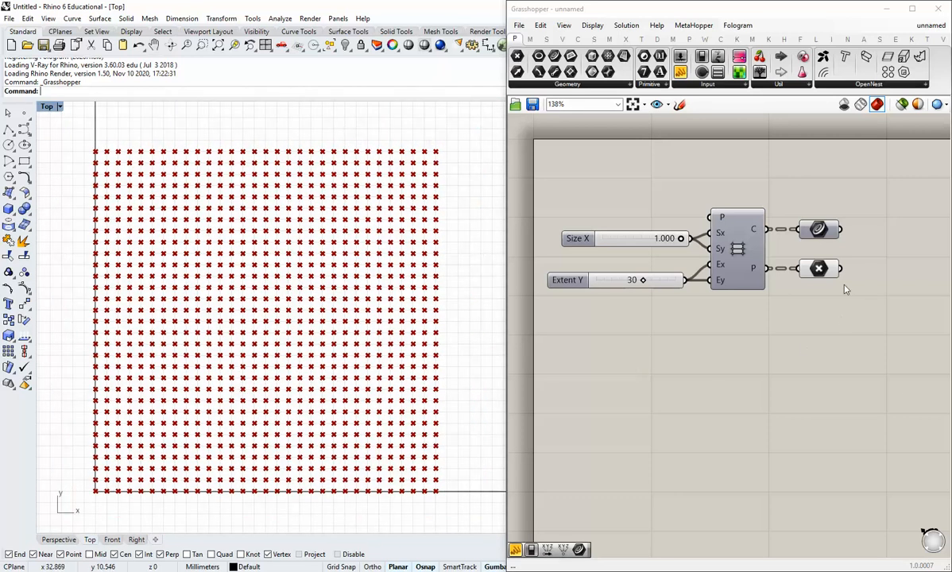
pyautogui.scroll(2, 722, 303)
pyautogui.moveTo(670, 293)
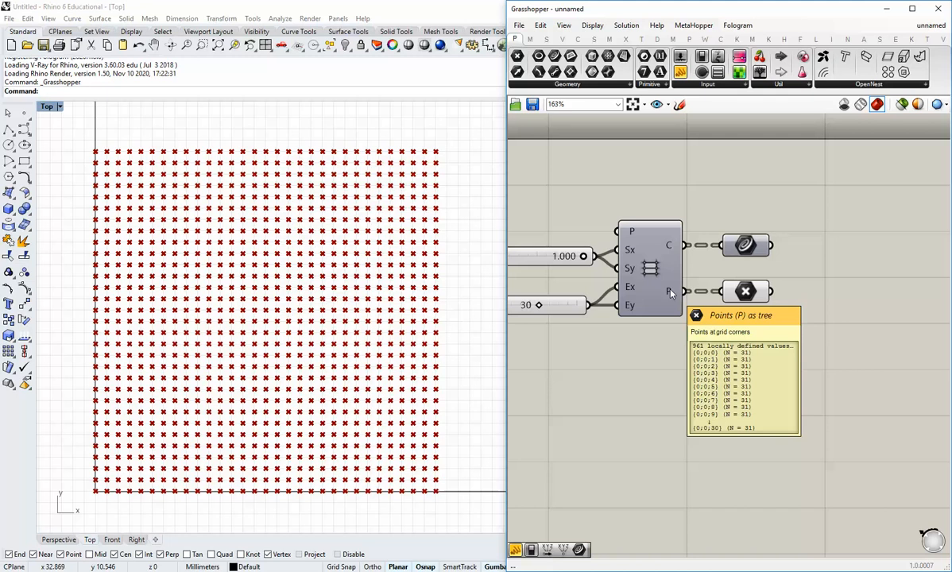
pyautogui.rightClick(670, 294)
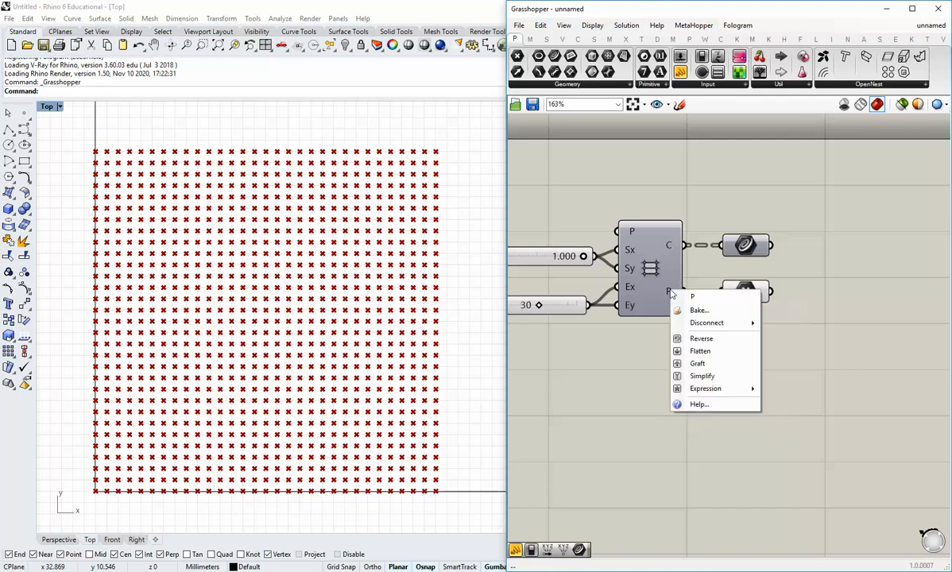
pyautogui.click(706, 353)
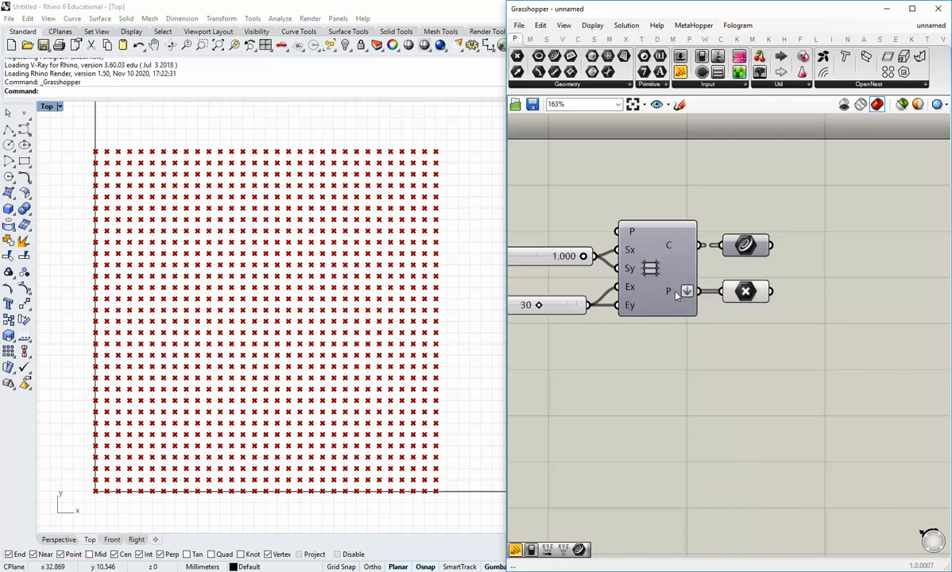
# Widen the Grasshopper window while keeping the whole point grid in view in Rhino's Top viewport
pyautogui.click(745, 292)
pyautogui.click(751, 343)
pyautogui.moveTo(505, 208); pyautogui.dragTo(462, 219)
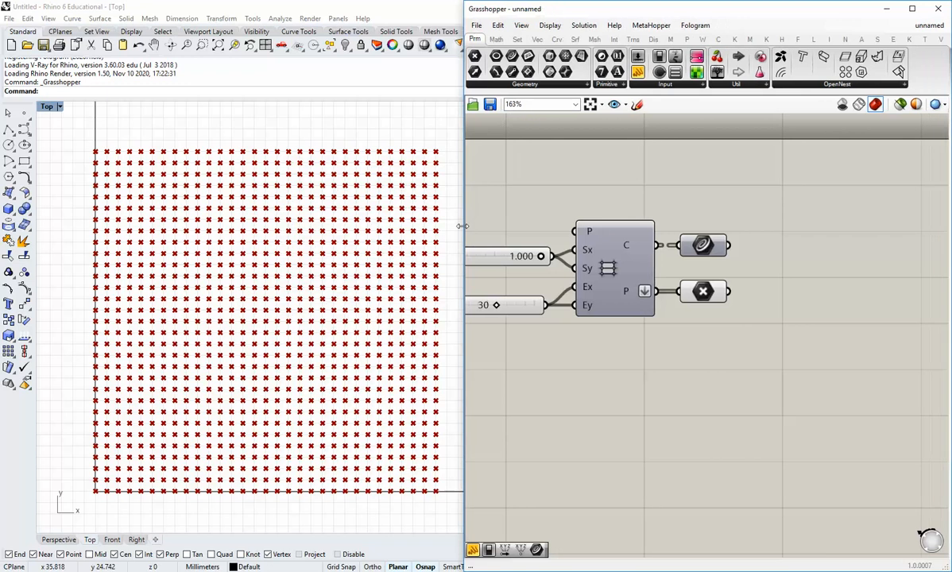
pyautogui.scroll(-2, 608, 379)
pyautogui.moveTo(608, 378); pyautogui.dragTo(661, 329, button='right')
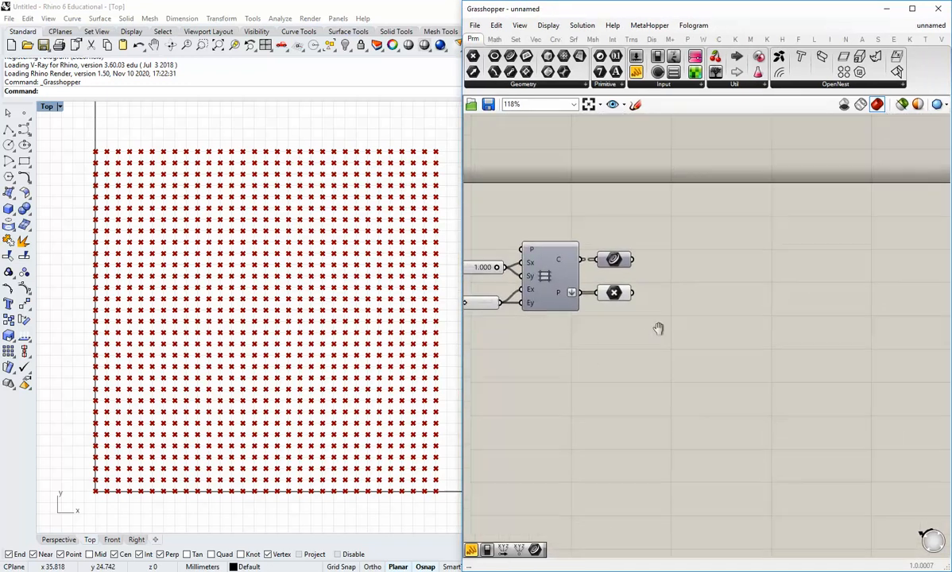
pyautogui.moveTo(348, 227); pyautogui.dragTo(323, 229, button='right')
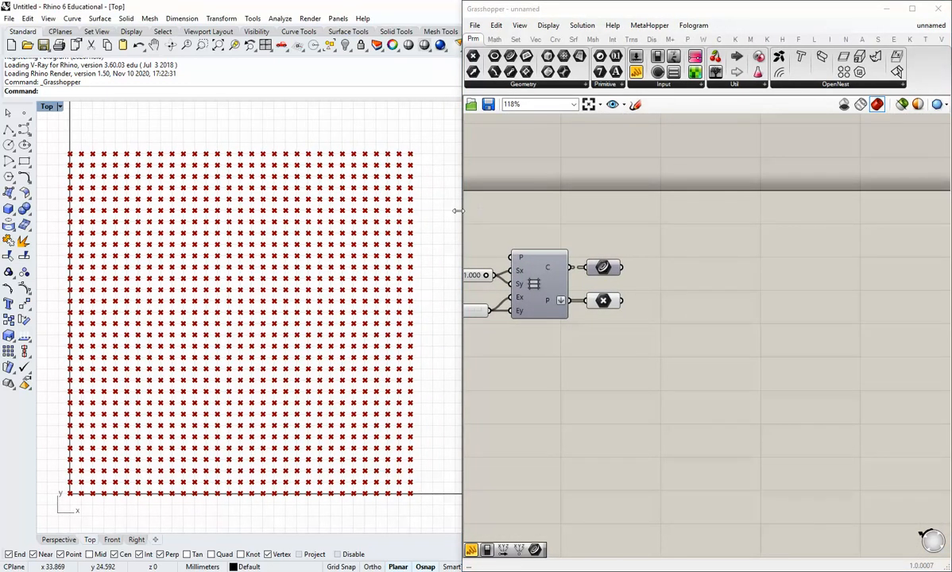
pyautogui.moveTo(458, 211); pyautogui.dragTo(434, 209)
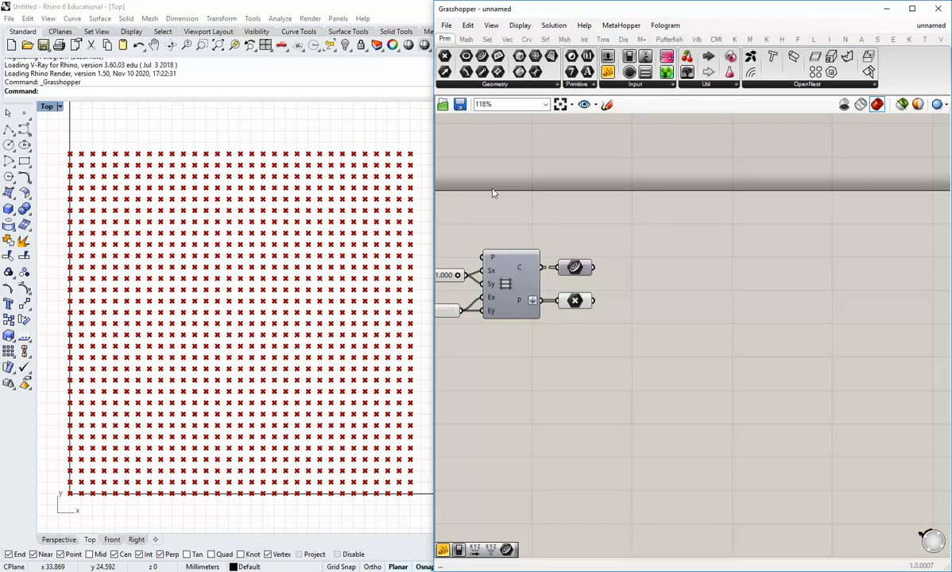
# Add a Circle component well away from the grid and connect the grid's Point parameter to its plane input
pyautogui.click(543, 40)
pyautogui.click(528, 40)
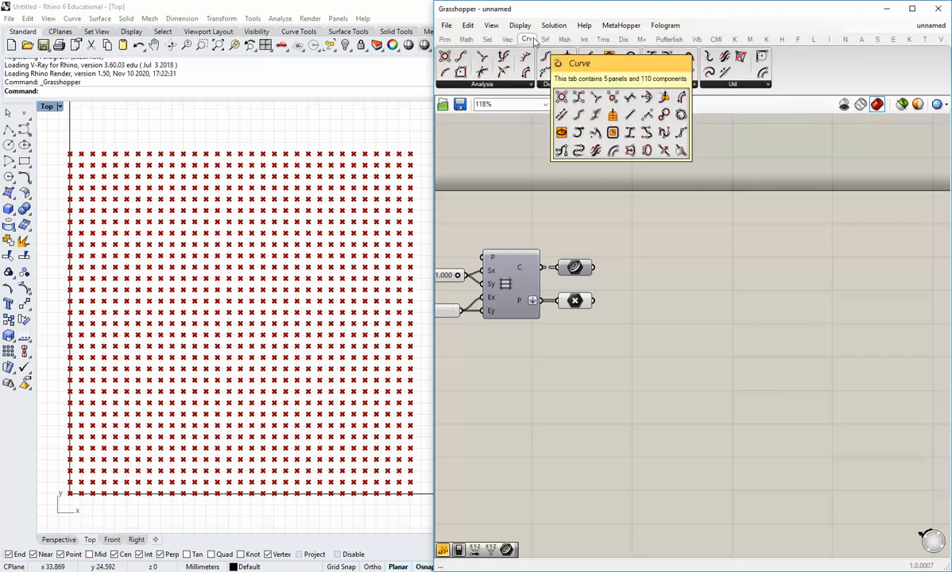
pyautogui.click(566, 84)
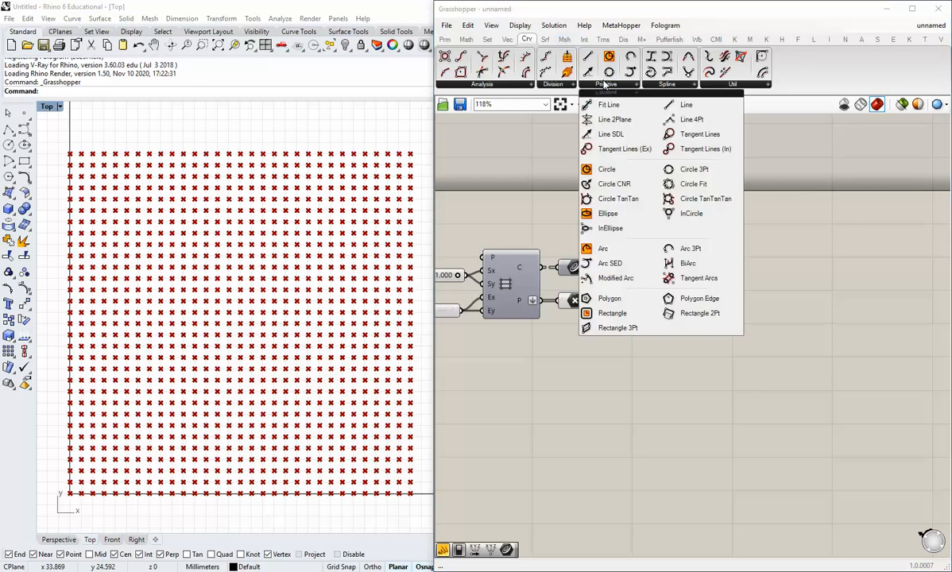
pyautogui.click(606, 169)
pyautogui.click(688, 321)
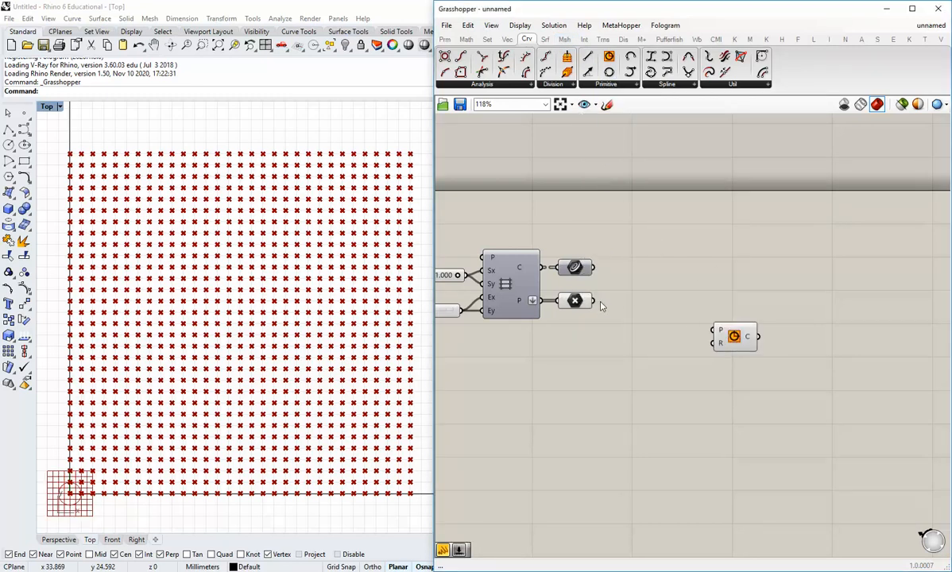
pyautogui.moveTo(593, 300); pyautogui.dragTo(826, 316)
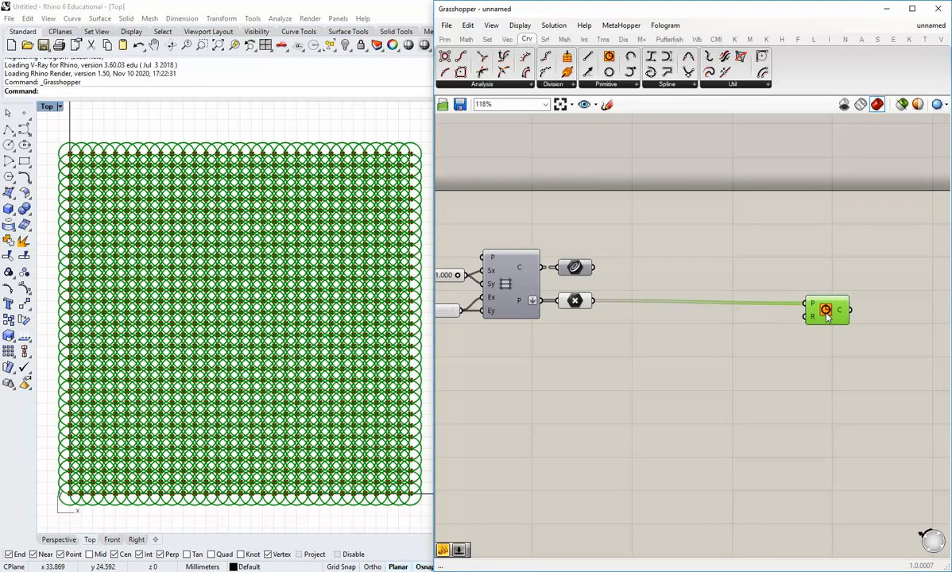
pyautogui.click(763, 310)
# Drive the Circle's radius with a new number slider set to 0.327 and turn off the Point parameter's preview
pyautogui.click(445, 40)
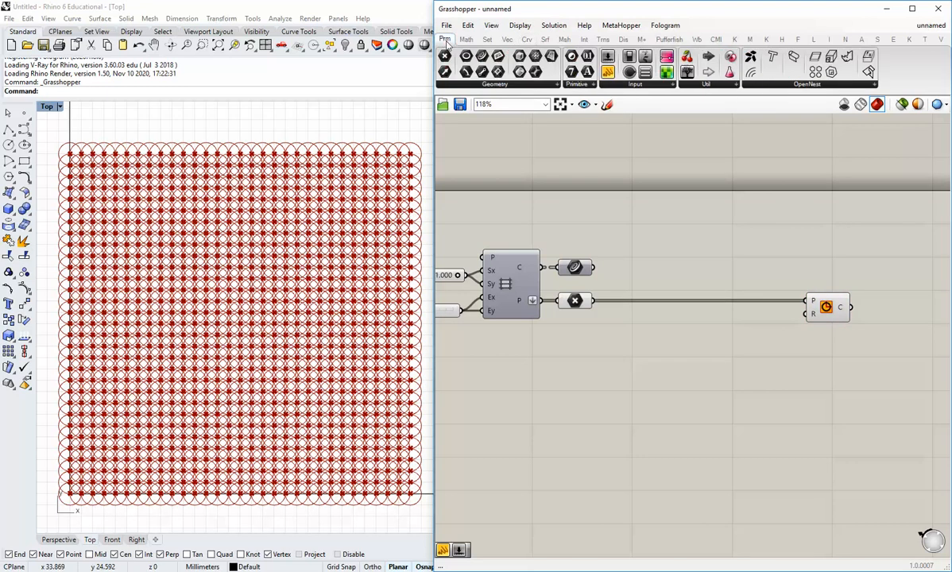
pyautogui.click(608, 56)
pyautogui.click(727, 340)
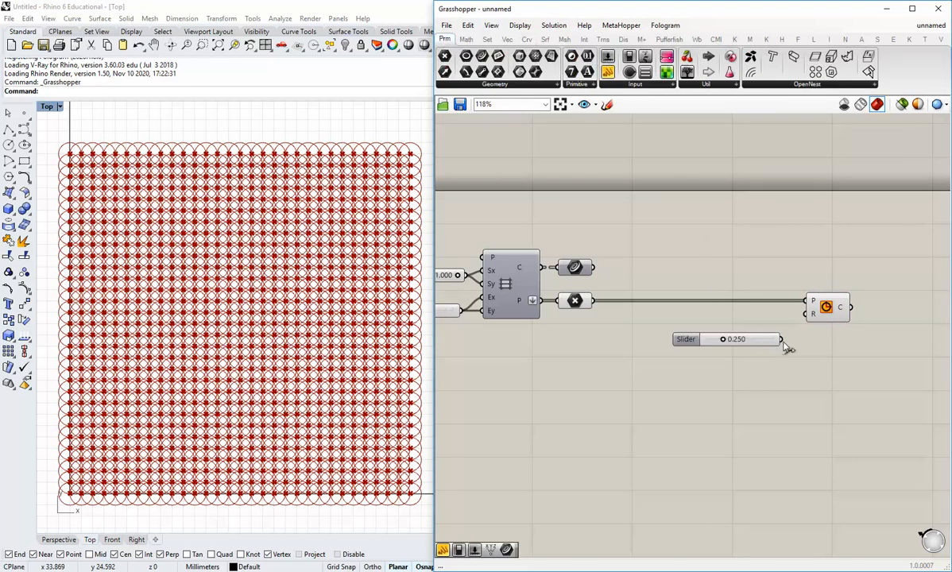
pyautogui.moveTo(780, 339); pyautogui.dragTo(804, 316)
pyautogui.moveTo(730, 344)
pyautogui.mouseDown()
pyautogui.moveTo(731, 352)
pyautogui.moveTo(746, 346)
pyautogui.moveTo(732, 346)
pyautogui.mouseUp()
pyautogui.rightClick(573, 301)
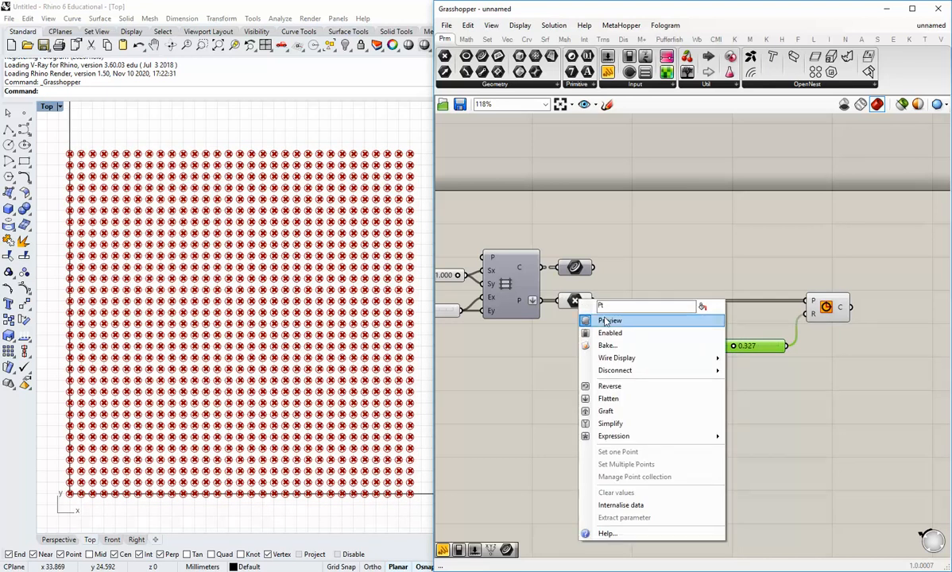
pyautogui.click(607, 320)
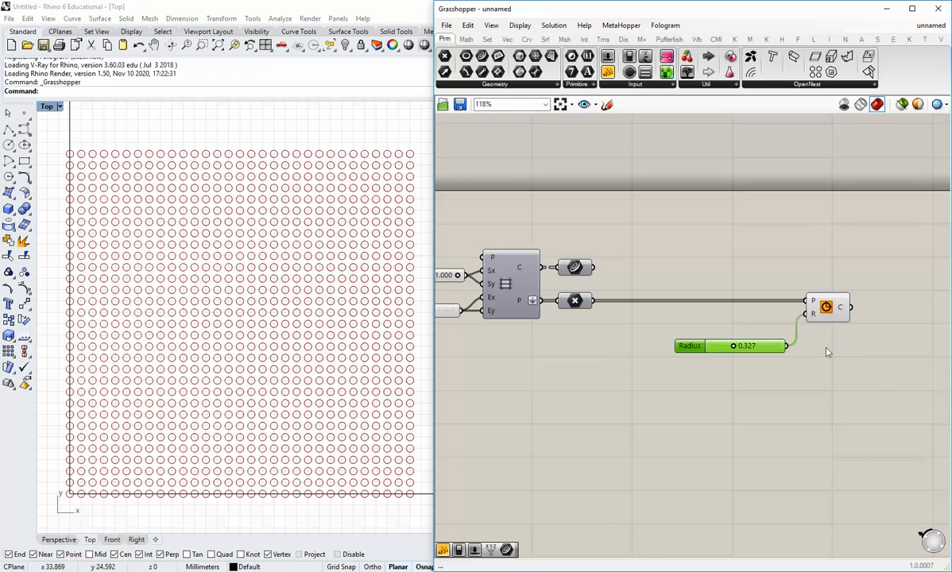
# Move the Circle component with its Radius slider and the Curve and Point parameters farther from the grid component
pyautogui.moveTo(849, 390); pyautogui.dragTo(733, 311)
pyautogui.moveTo(826, 317); pyautogui.dragTo(761, 316, button='right')
pyautogui.moveTo(761, 316); pyautogui.dragTo(882, 321)
pyautogui.click(849, 382)
pyautogui.moveTo(828, 352); pyautogui.dragTo(831, 348)
pyautogui.click(810, 381)
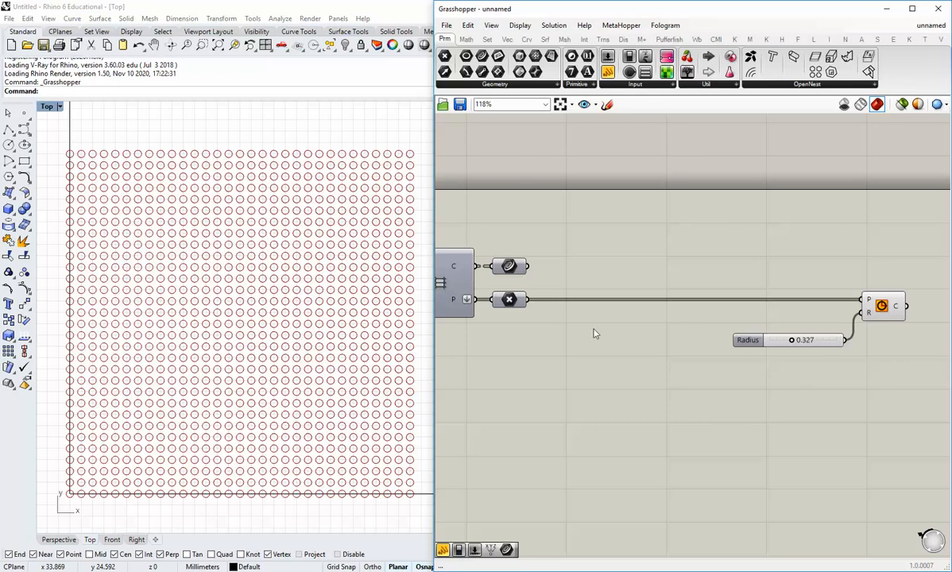
pyautogui.moveTo(539, 331); pyautogui.dragTo(526, 265)
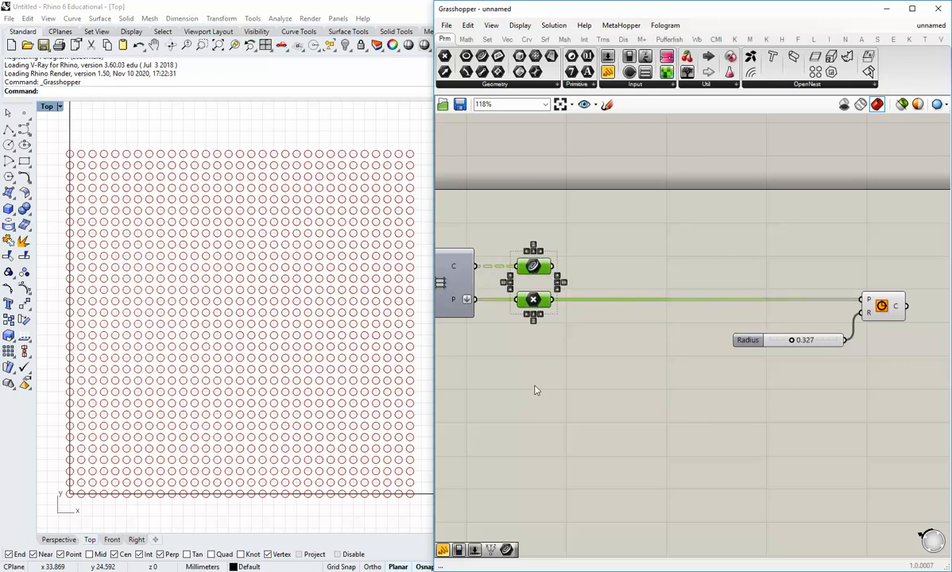
pyautogui.click(480, 347)
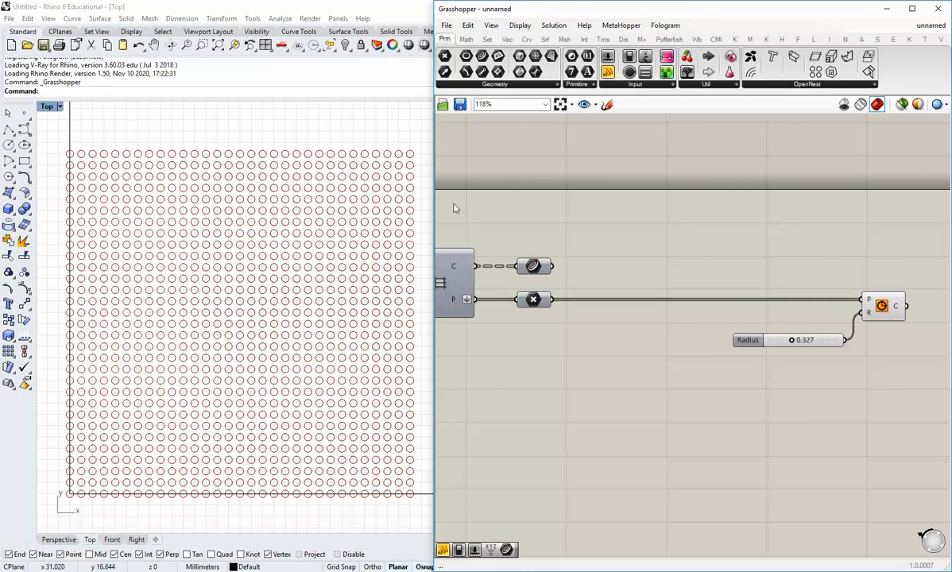
# Enlarge the visible Rhino area and place three scattered point objects among the circles in the Top viewport
pyautogui.moveTo(433, 193); pyautogui.dragTo(483, 189)
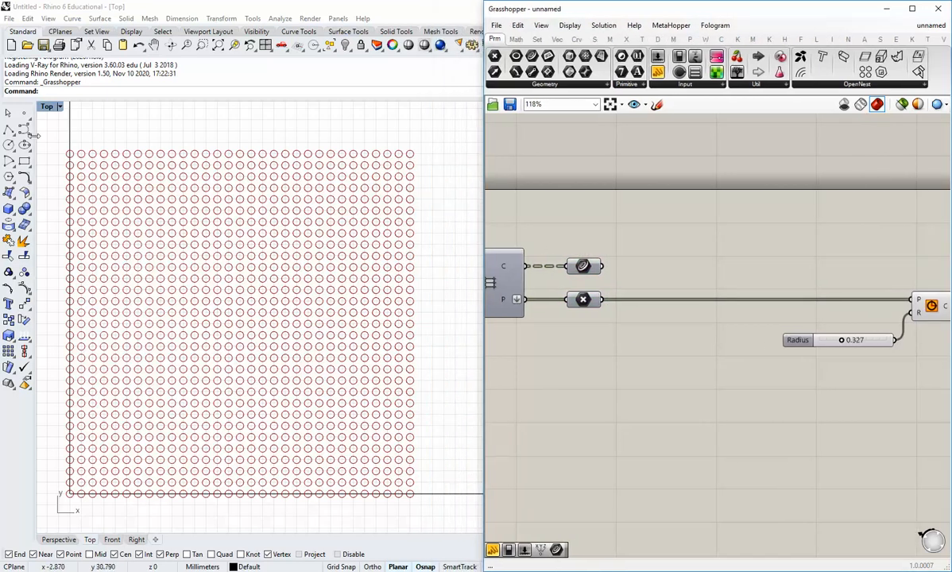
pyautogui.rightClick(24, 113)
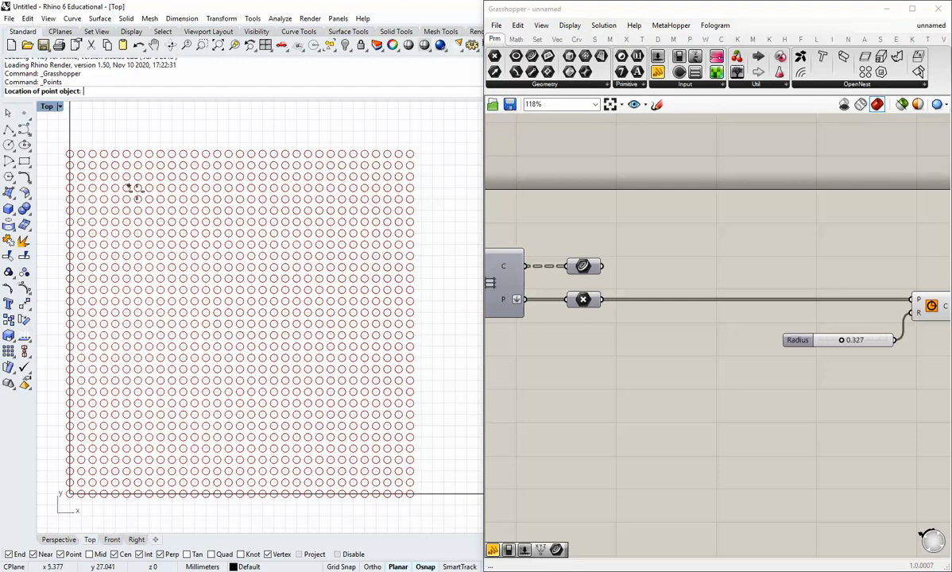
pyautogui.click(149, 182)
pyautogui.click(330, 278)
pyautogui.click(182, 437)
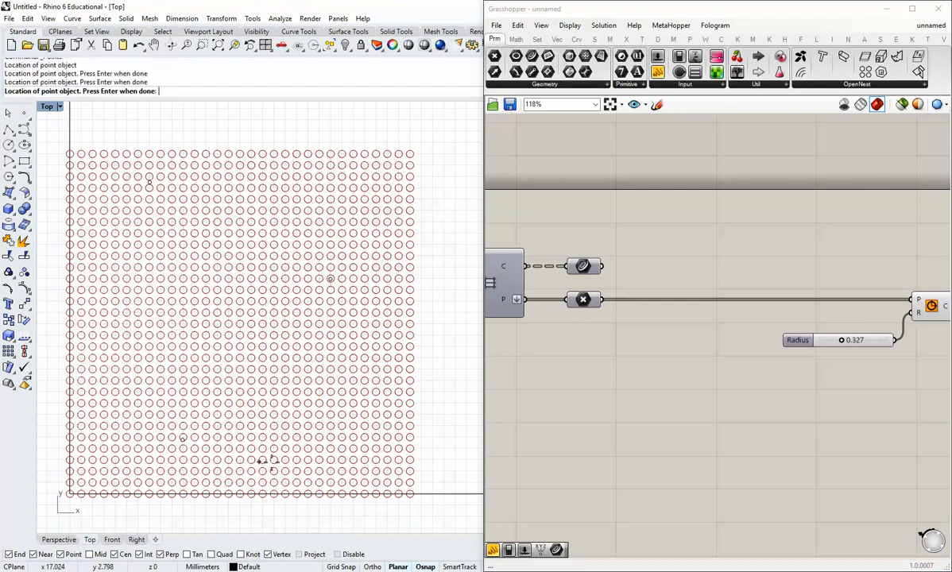
pyautogui.press('Return')
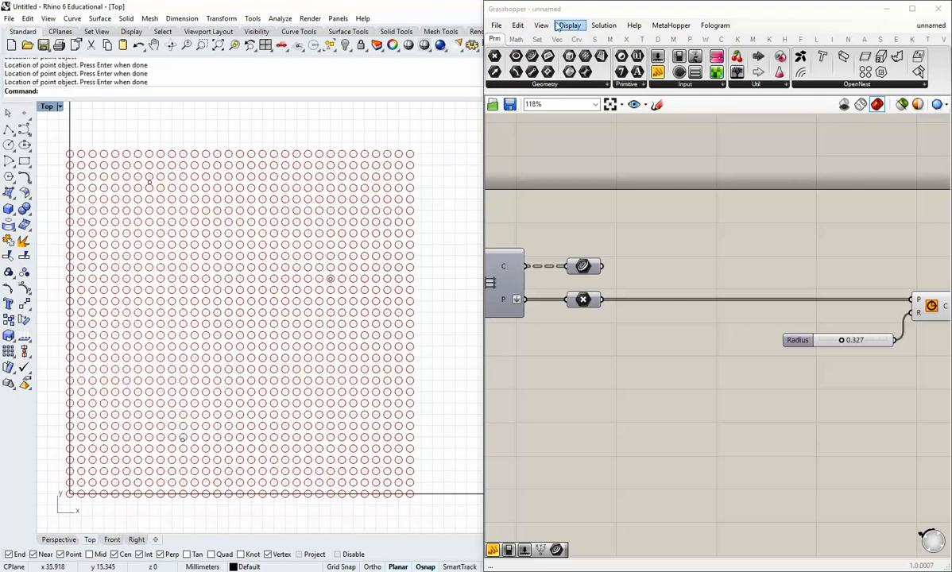
# Add a second Point parameter below the grid's parameters and reference the three Rhino points in it
pyautogui.click(495, 56)
pyautogui.click(590, 388)
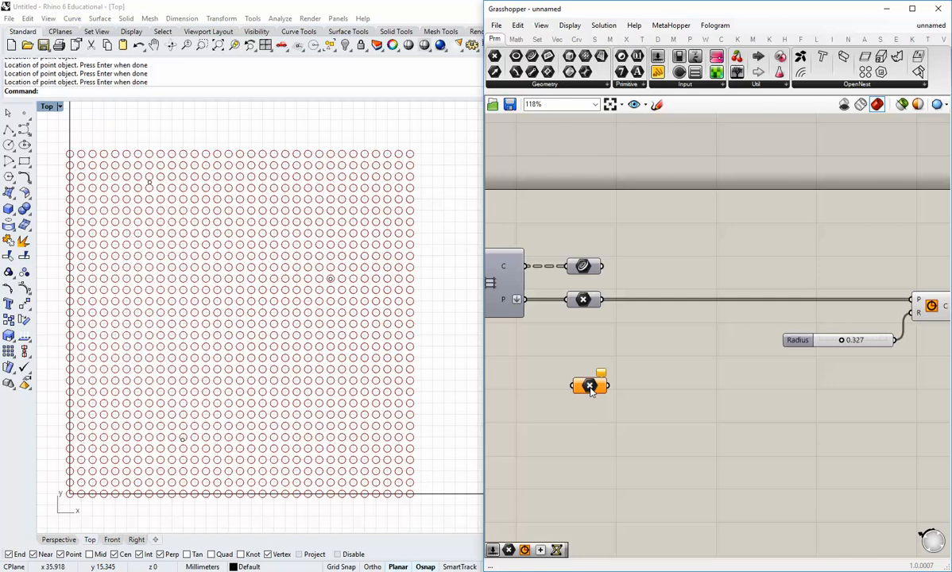
pyautogui.rightClick(590, 387)
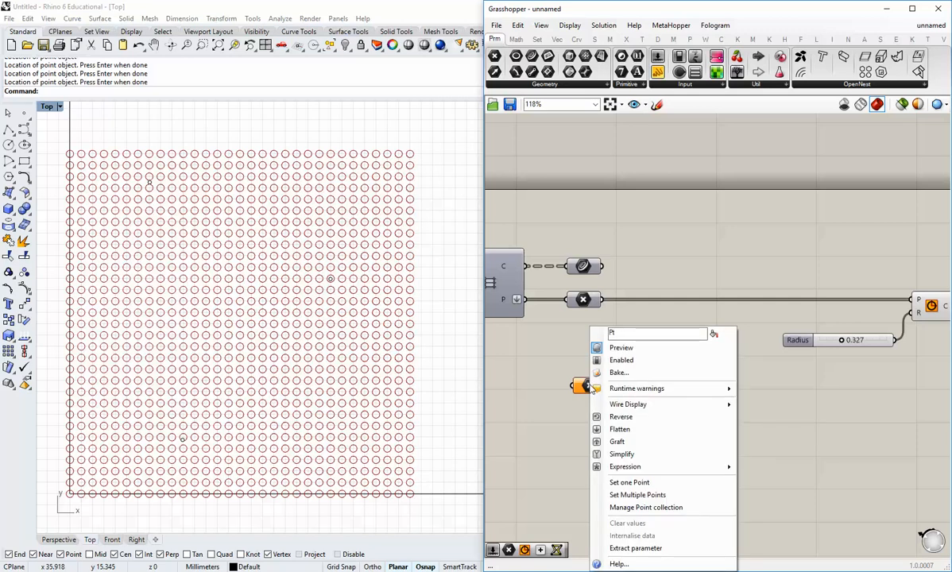
pyautogui.click(638, 495)
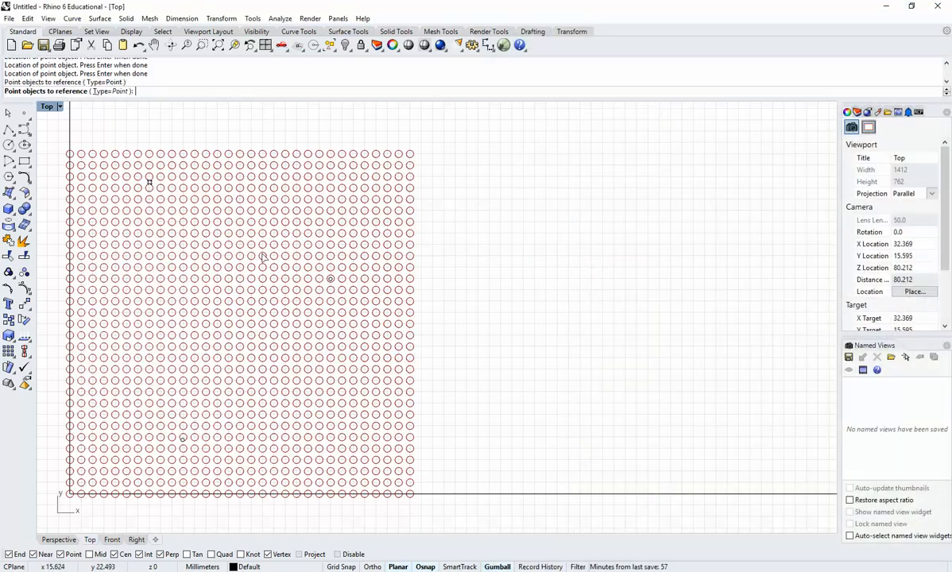
pyautogui.click(331, 279)
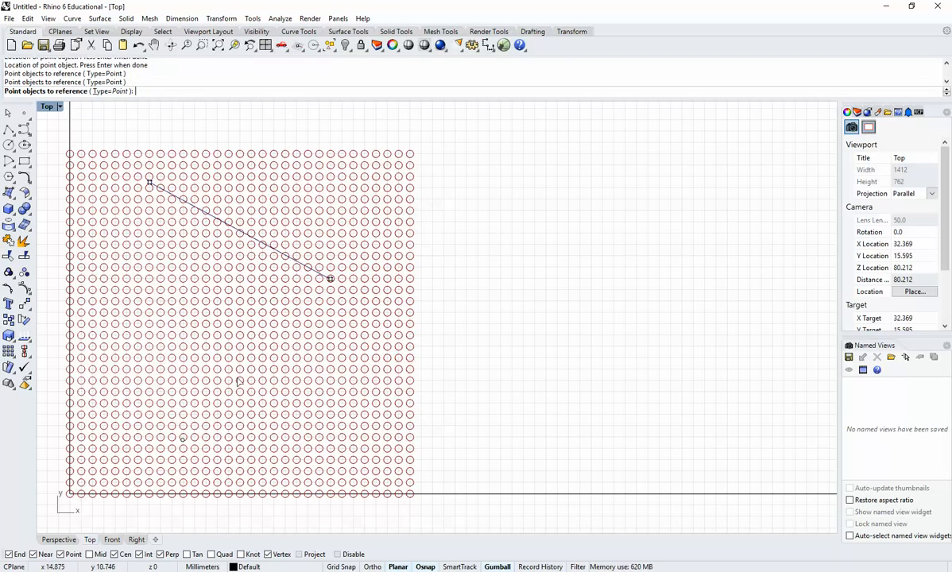
pyautogui.click(182, 439)
pyautogui.press('Return')
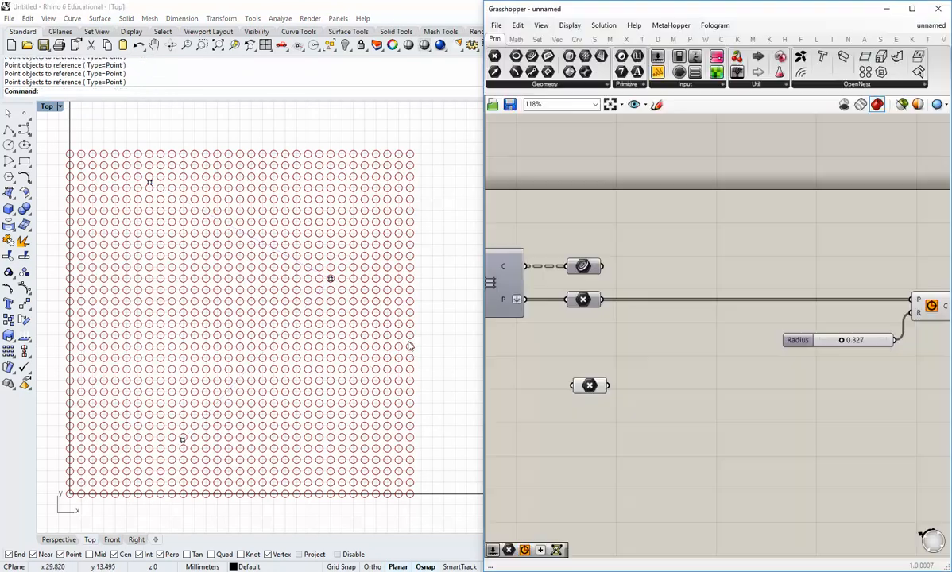
# Internalise the three points' data in the new Point parameter and delete the original point objects from Rhino
pyautogui.moveTo(595, 387); pyautogui.dragTo(590, 380)
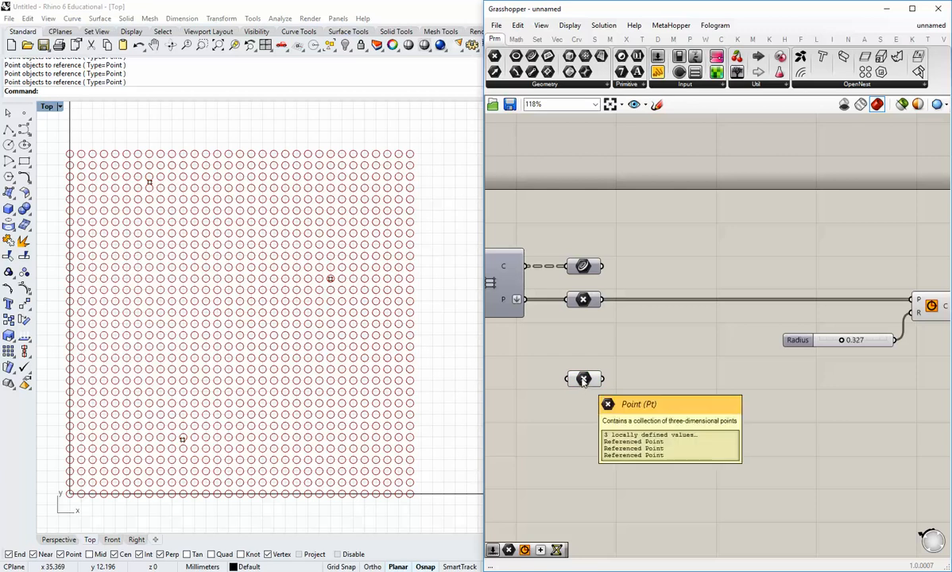
pyautogui.rightClick(583, 380)
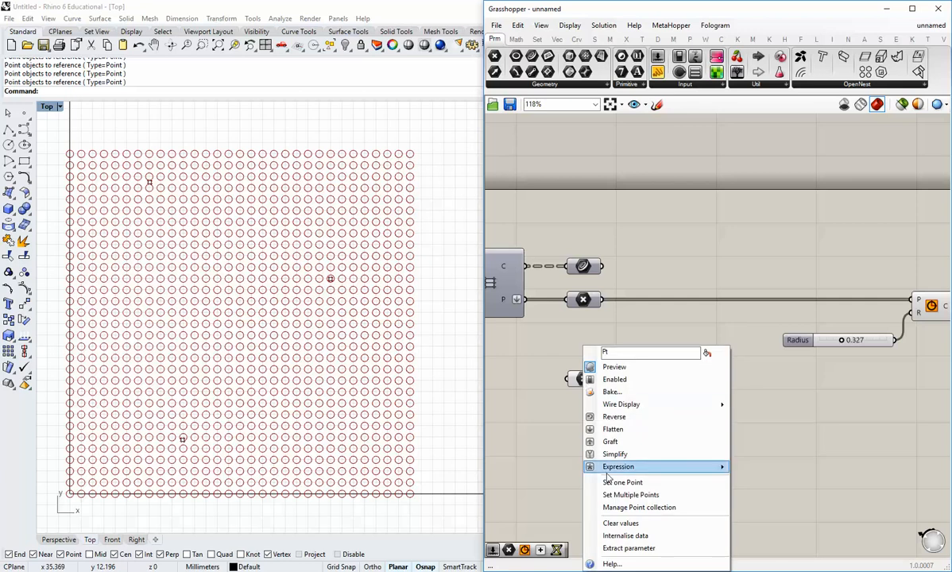
pyautogui.click(618, 537)
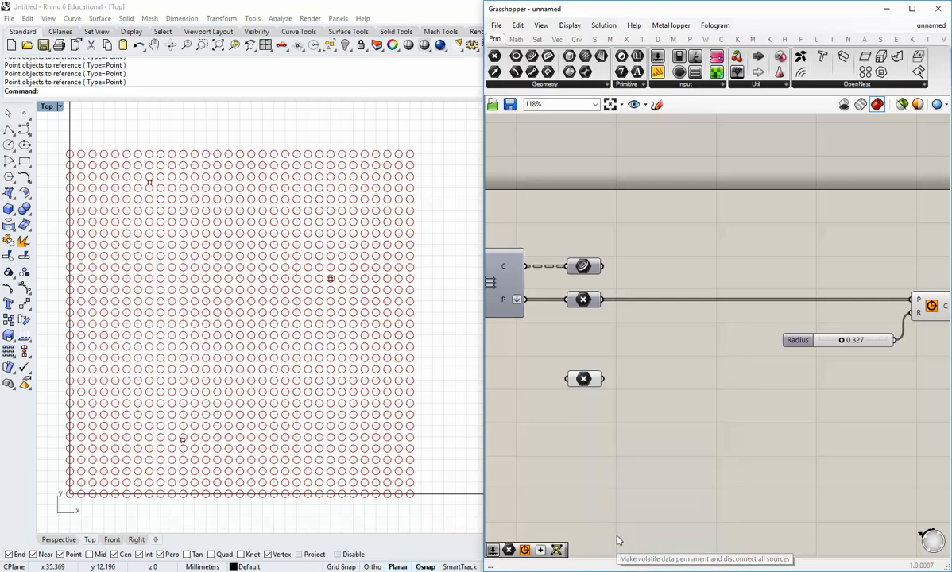
pyautogui.click(584, 380)
pyautogui.click(589, 419)
pyautogui.moveTo(113, 143); pyautogui.dragTo(378, 478)
pyautogui.press('Delete')
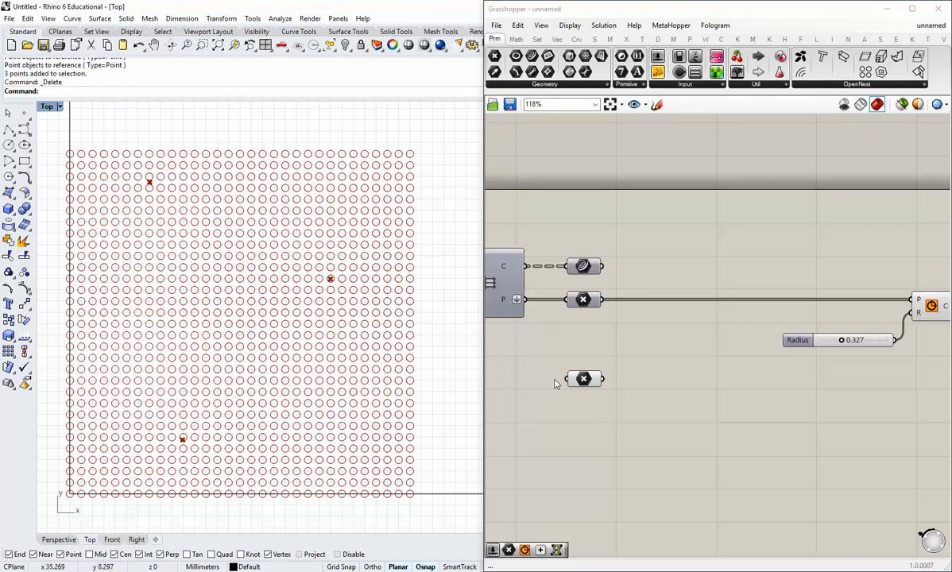
# Move the internalised point nearest the grid's right edge slightly lower among the circles in the Top viewport
pyautogui.click(592, 380)
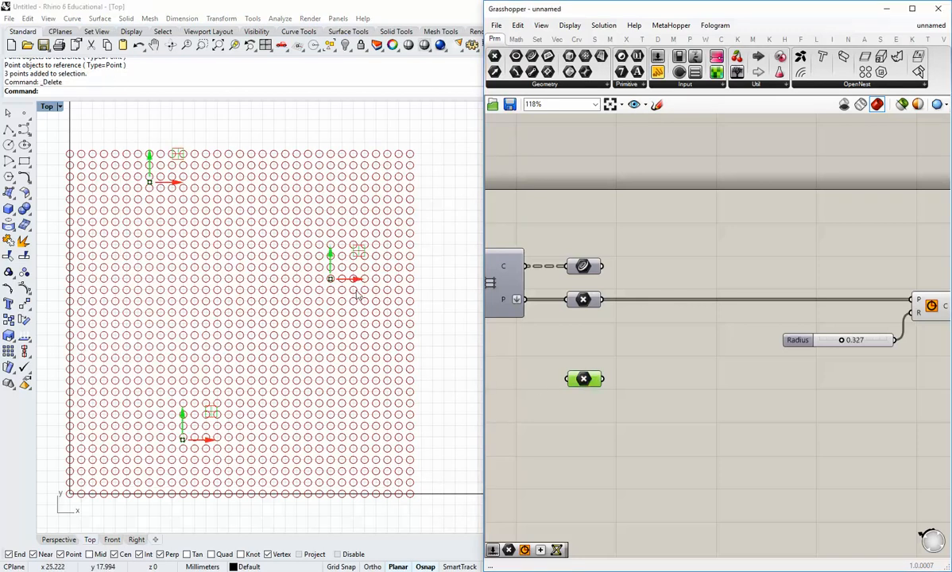
pyautogui.moveTo(331, 278); pyautogui.dragTo(341, 308)
pyautogui.click(622, 406)
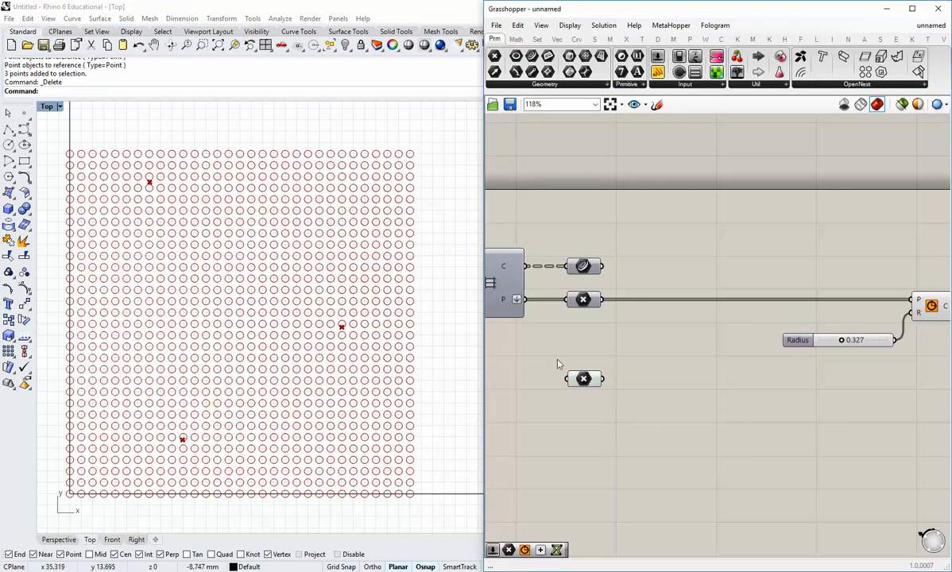
pyautogui.click(582, 379)
pyautogui.moveTo(341, 308); pyautogui.dragTo(366, 317)
pyautogui.click(570, 416)
# Widen the Grasshopper window again and nudge the internalised Point parameter slightly farther below the grid's Point parameter
pyautogui.moveTo(680, 394); pyautogui.dragTo(661, 388, button='right')
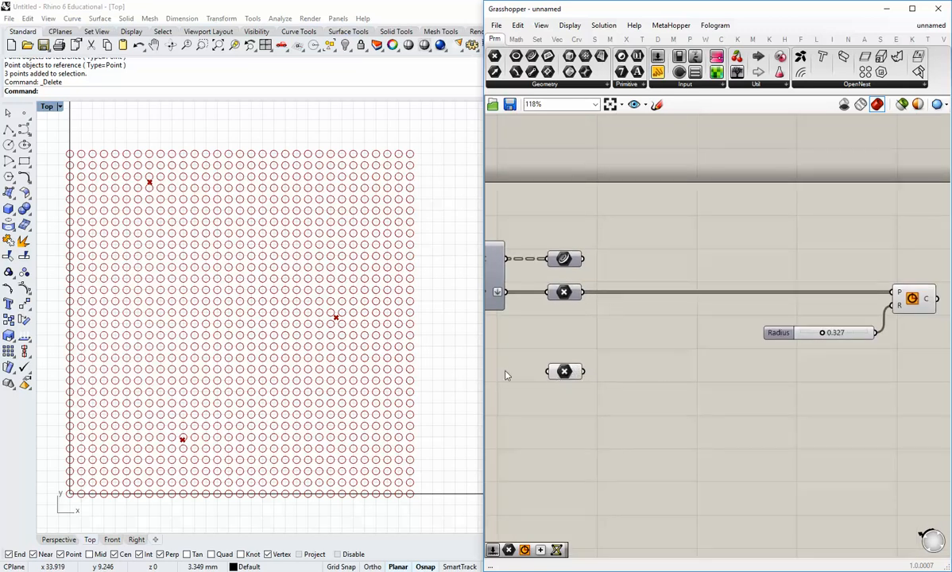
pyautogui.moveTo(484, 353); pyautogui.dragTo(434, 348)
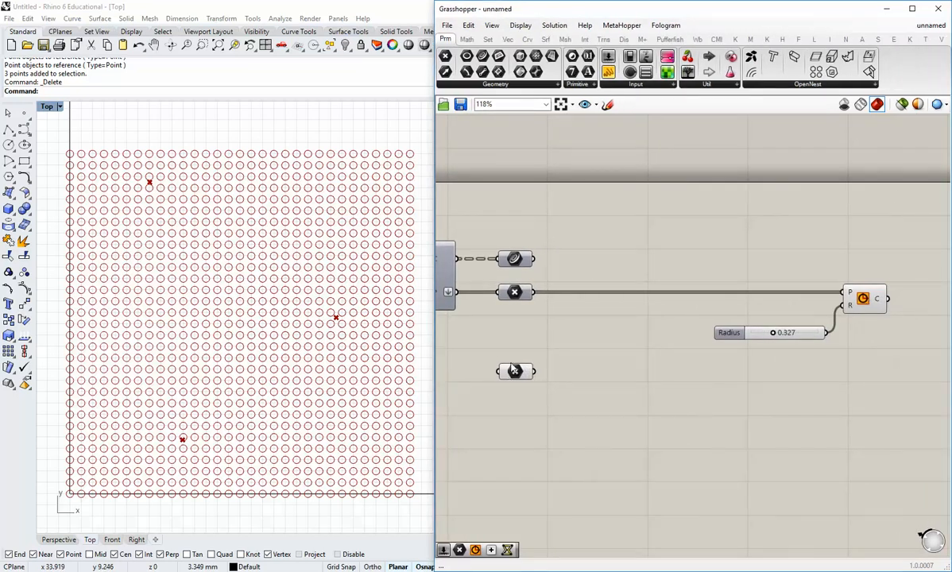
pyautogui.click(511, 367)
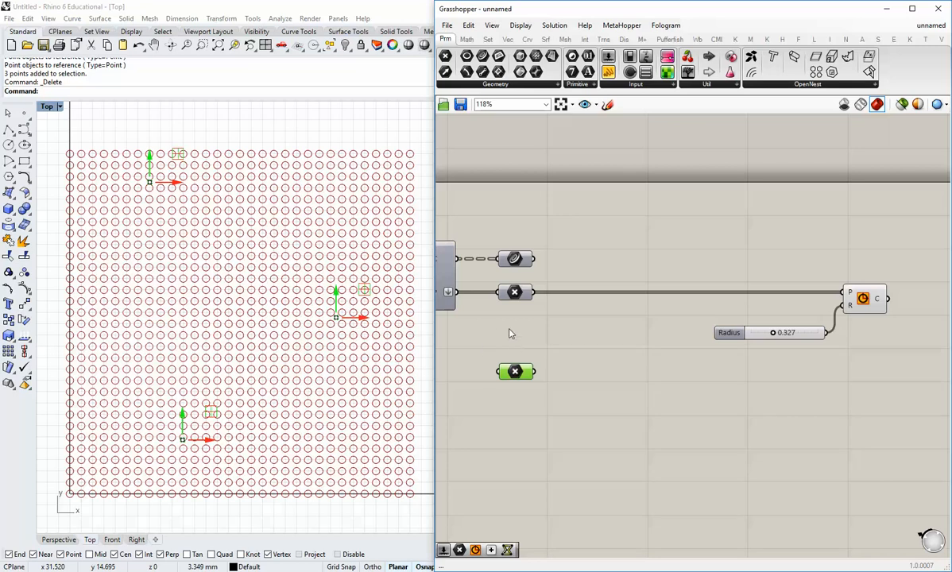
pyautogui.moveTo(511, 334); pyautogui.dragTo(638, 334, button='right')
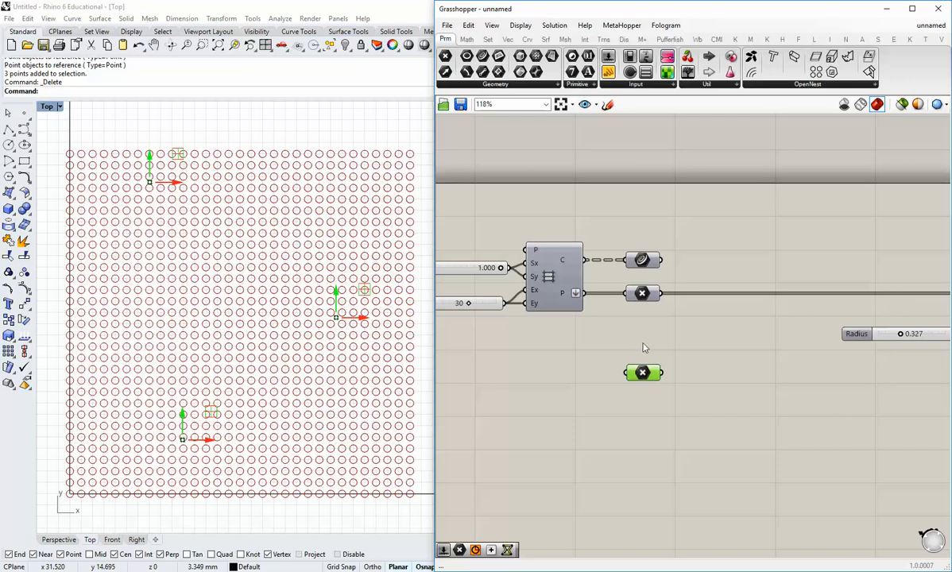
pyautogui.moveTo(645, 378); pyautogui.dragTo(597, 347, button='right')
pyautogui.moveTo(597, 347)
pyautogui.mouseDown()
pyautogui.moveTo(594, 337)
pyautogui.moveTo(592, 349)
pyautogui.mouseUp()
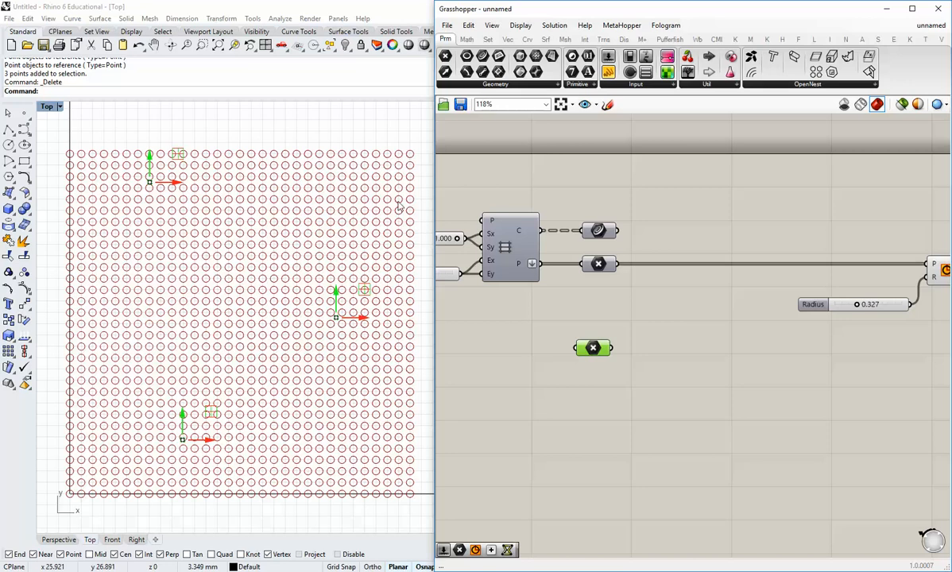
# Add a Pull Point component beside the internalised Point parameter and connect that parameter to its geometry input G
pyautogui.click(670, 383)
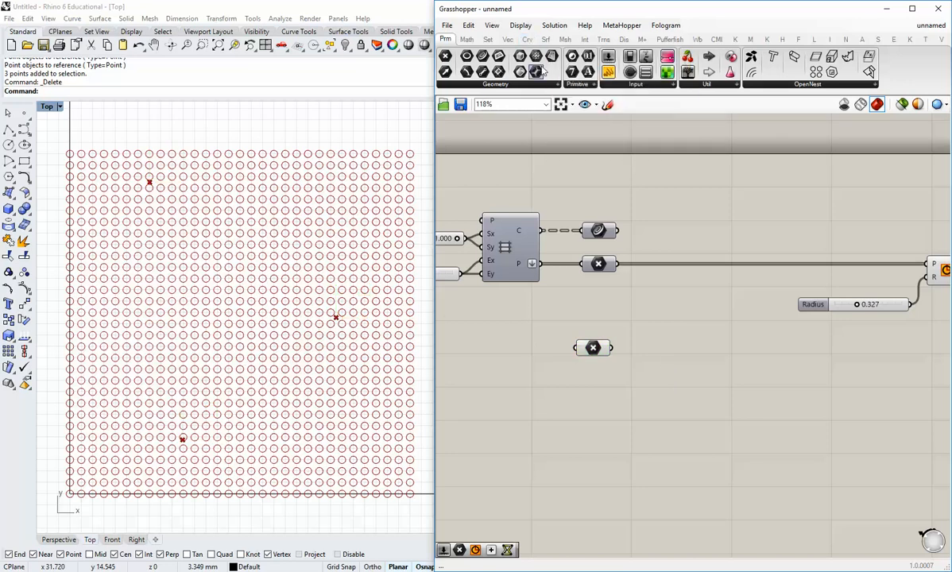
pyautogui.click(507, 39)
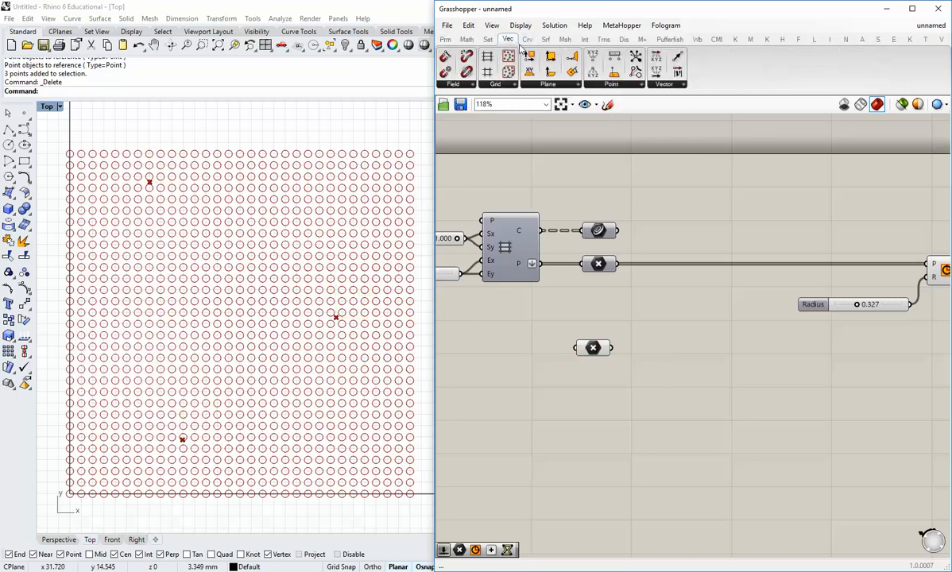
pyautogui.click(624, 85)
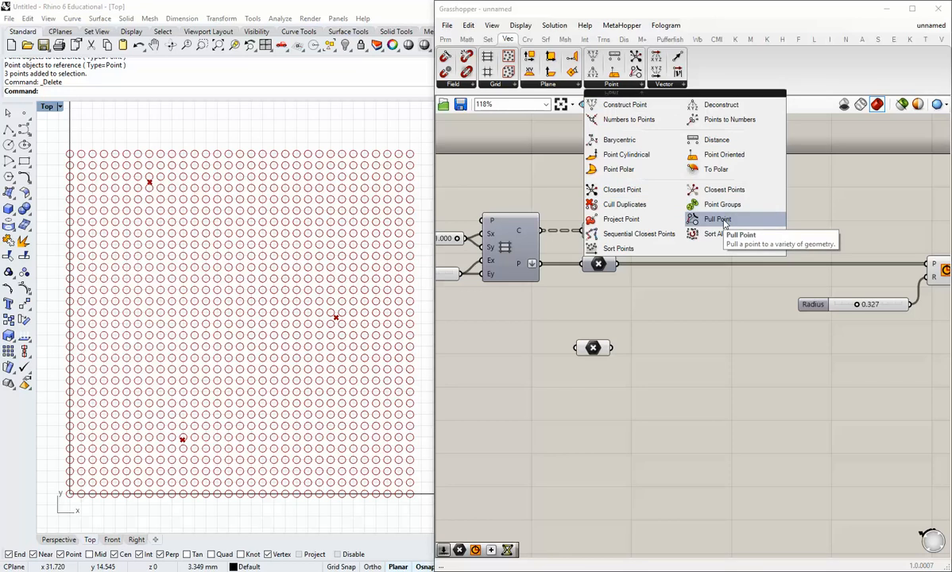
pyautogui.moveTo(723, 219); pyautogui.dragTo(679, 365)
pyautogui.moveTo(596, 351); pyautogui.dragTo(659, 373)
pyautogui.click(623, 382)
pyautogui.moveTo(681, 370); pyautogui.dragTo(689, 371)
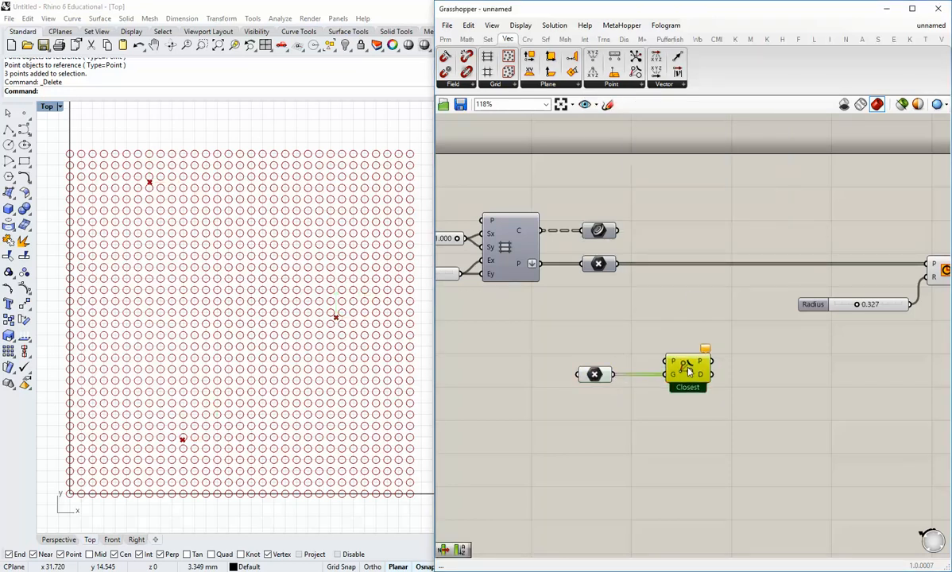
# Connect the grid's Point parameter to the P input of Pull Point and nudge the component slightly
pyautogui.moveTo(617, 264); pyautogui.dragTo(660, 352)
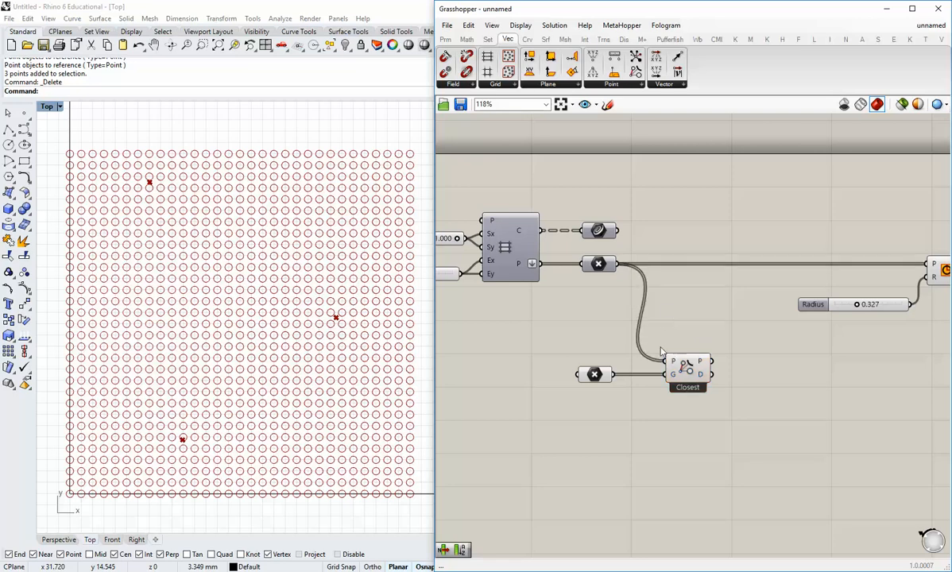
pyautogui.moveTo(676, 365)
pyautogui.rightClick(688, 366)
pyautogui.click(709, 386)
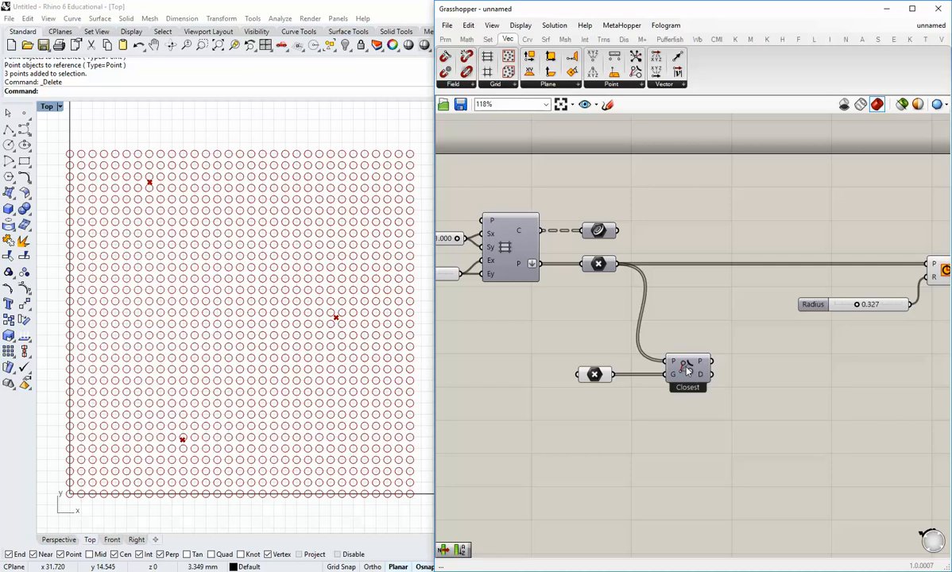
pyautogui.moveTo(687, 370); pyautogui.dragTo(682, 369)
pyautogui.click(740, 374)
pyautogui.moveTo(729, 390); pyautogui.dragTo(658, 360, button='right')
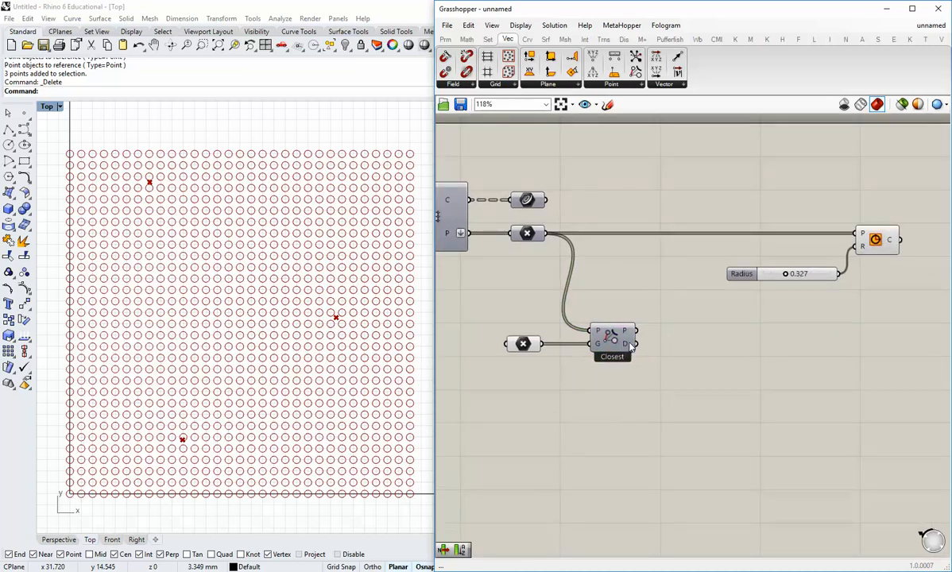
# Add a Division component after Pull Point and connect the distance output D to its A input
pyautogui.moveTo(630, 346)
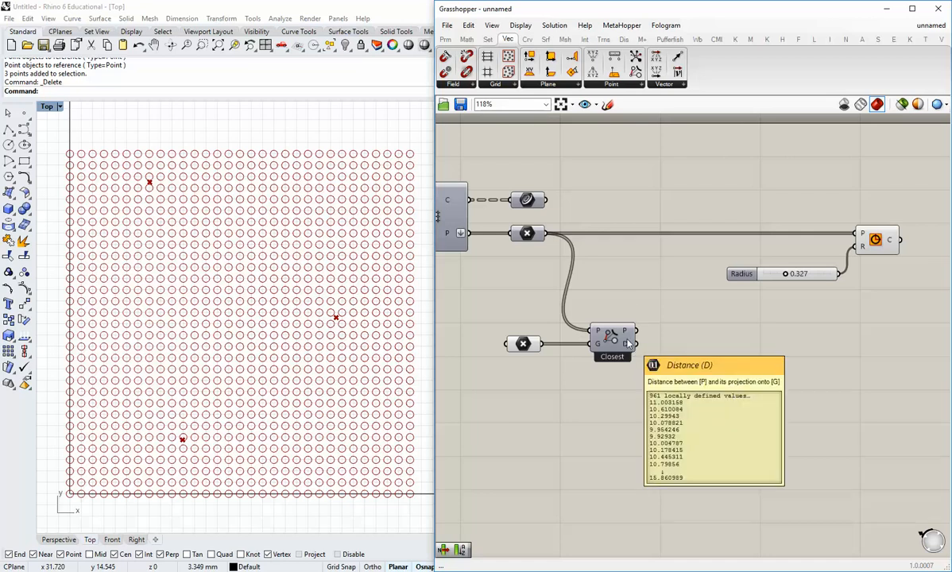
pyautogui.click(445, 39)
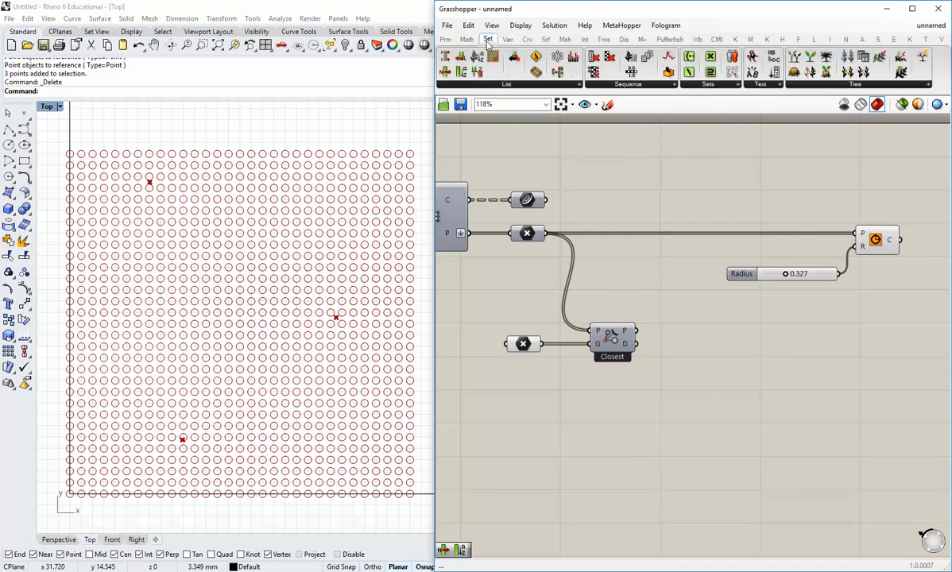
pyautogui.click(466, 39)
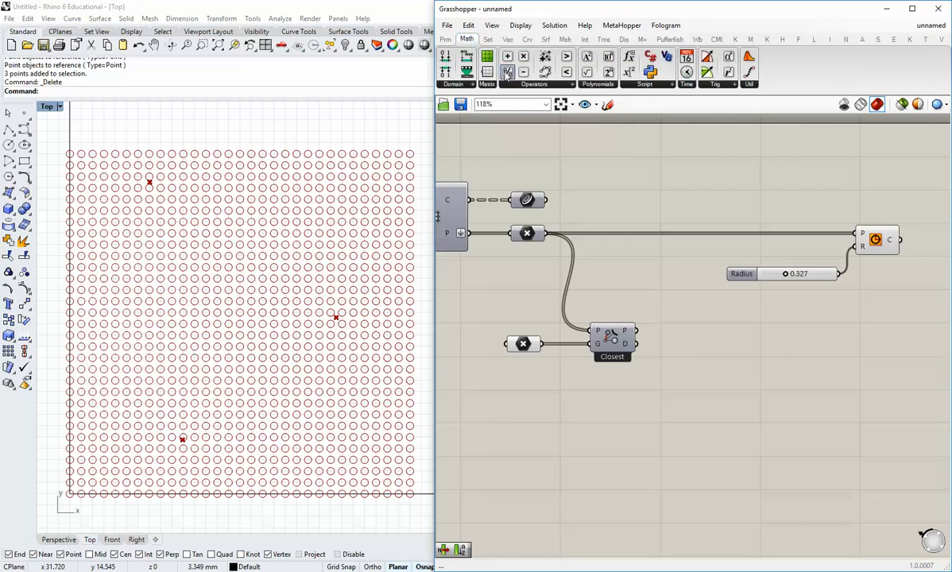
pyautogui.click(470, 67)
pyautogui.click(696, 354)
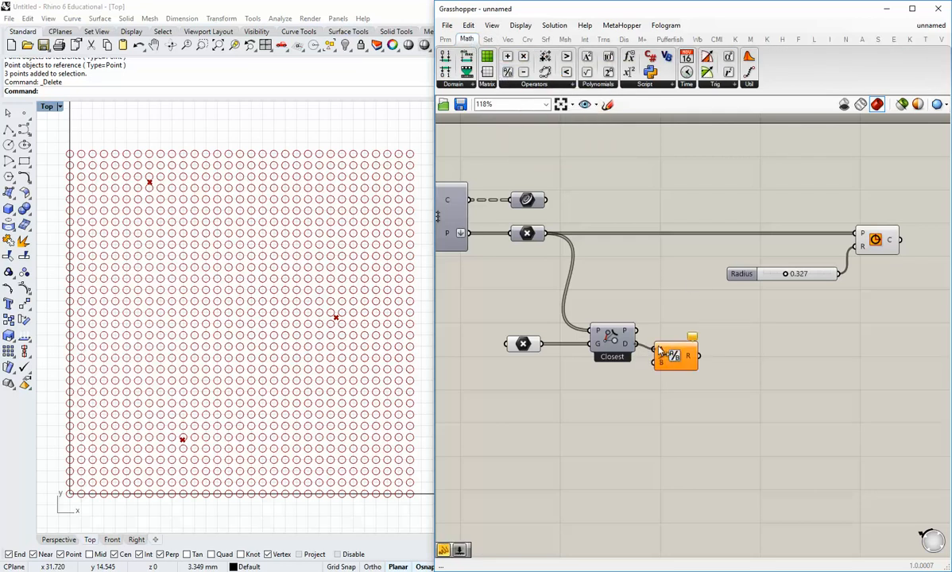
pyautogui.moveTo(635, 343); pyautogui.dragTo(678, 345)
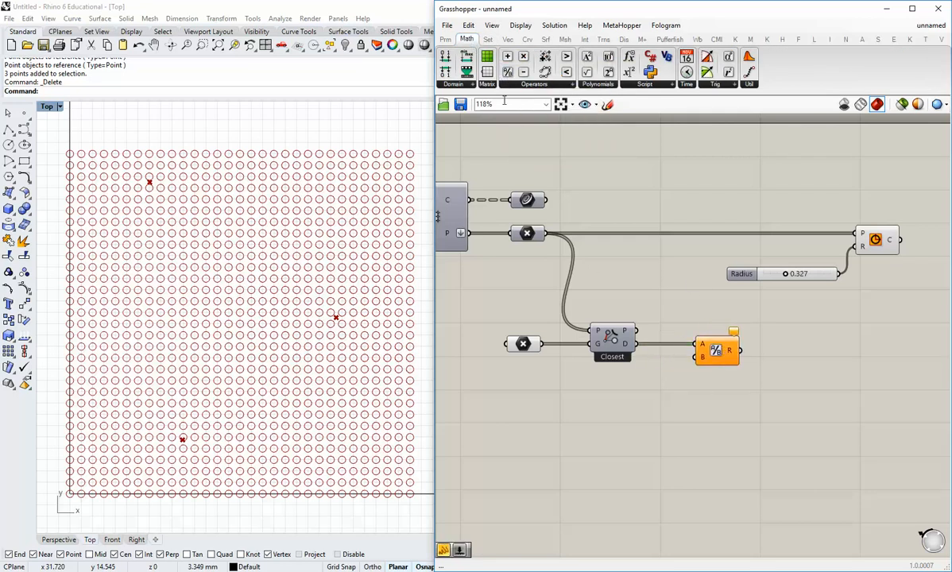
# Duplicate the Extent Y slider with value 30 below Pull Point and connect the copy to the B input of Division
pyautogui.moveTo(530, 296); pyautogui.dragTo(672, 310, button='right')
pyautogui.click(514, 260)
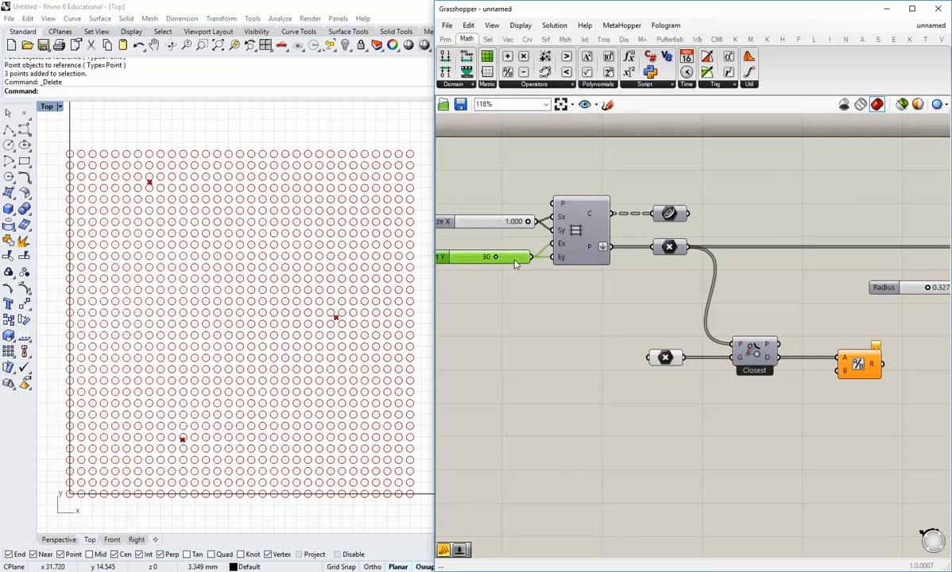
pyautogui.keyDown('alt'); pyautogui.moveTo(517, 259); pyautogui.dragTo(792, 398); pyautogui.keyUp('alt')
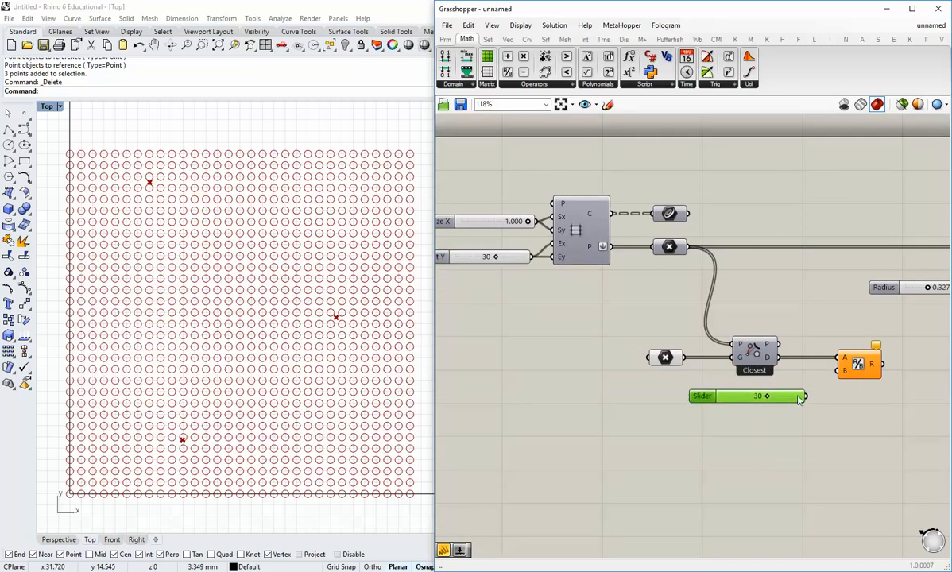
pyautogui.moveTo(834, 400); pyautogui.dragTo(778, 399, button='right')
pyautogui.scroll(1, 778, 403)
pyautogui.moveTo(747, 394); pyautogui.dragTo(785, 366)
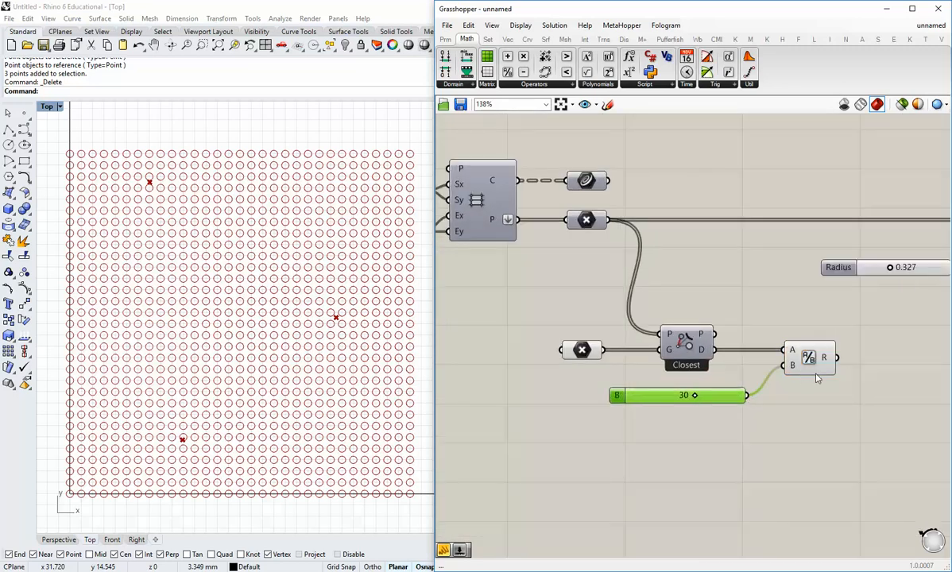
# Replace the 0.327 radius slider with the Division result at the Circle component's R input, and set the disconnected slider aside
pyautogui.scroll(-2, 744, 372)
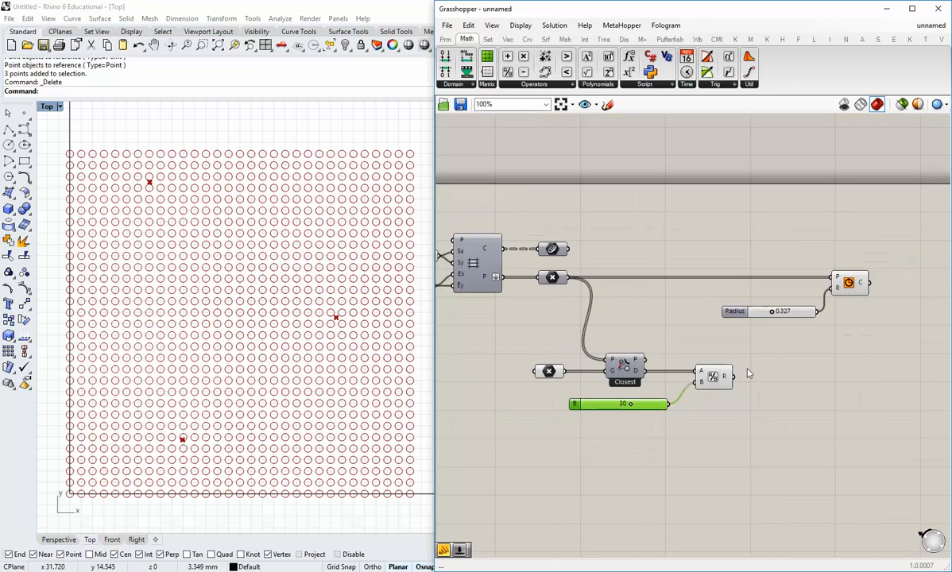
pyautogui.moveTo(725, 393); pyautogui.dragTo(693, 334)
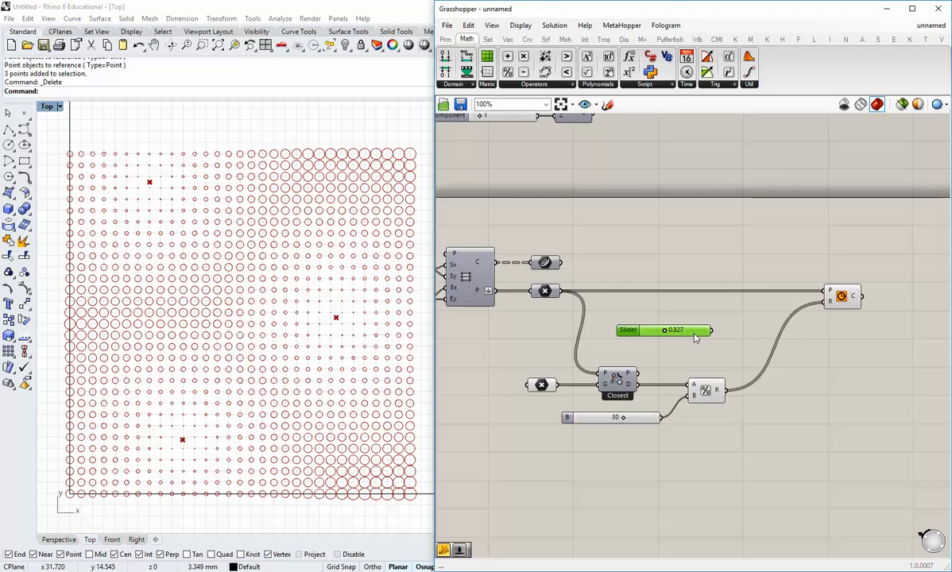
pyautogui.click(826, 335)
pyautogui.moveTo(648, 431); pyautogui.dragTo(687, 412, button='right')
pyautogui.scroll(2, 675, 403)
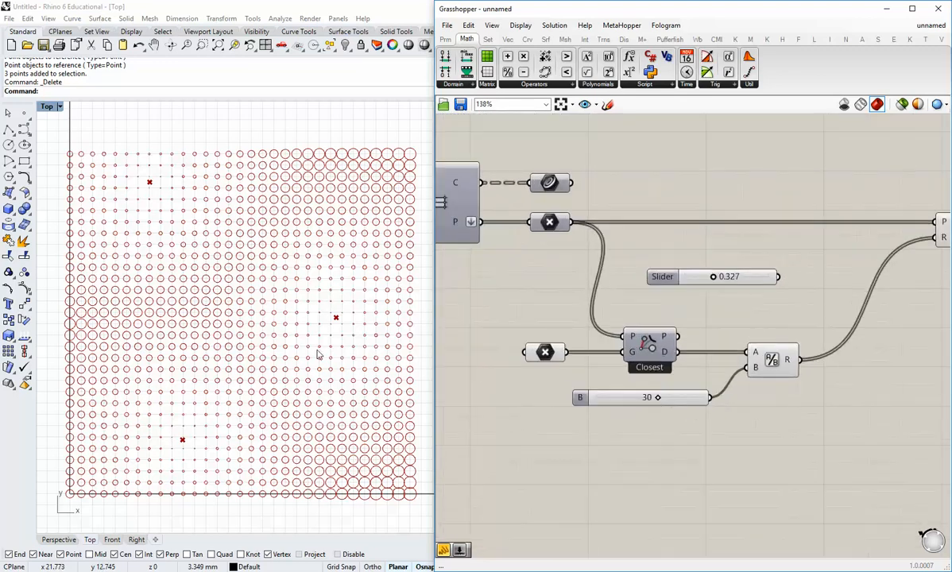
# Select the internalised Point parameter and move the point nearest the grid's right edge well down in the Top viewport
pyautogui.click(529, 351)
pyautogui.moveTo(349, 316); pyautogui.dragTo(310, 329)
pyautogui.scroll(2, 312, 329)
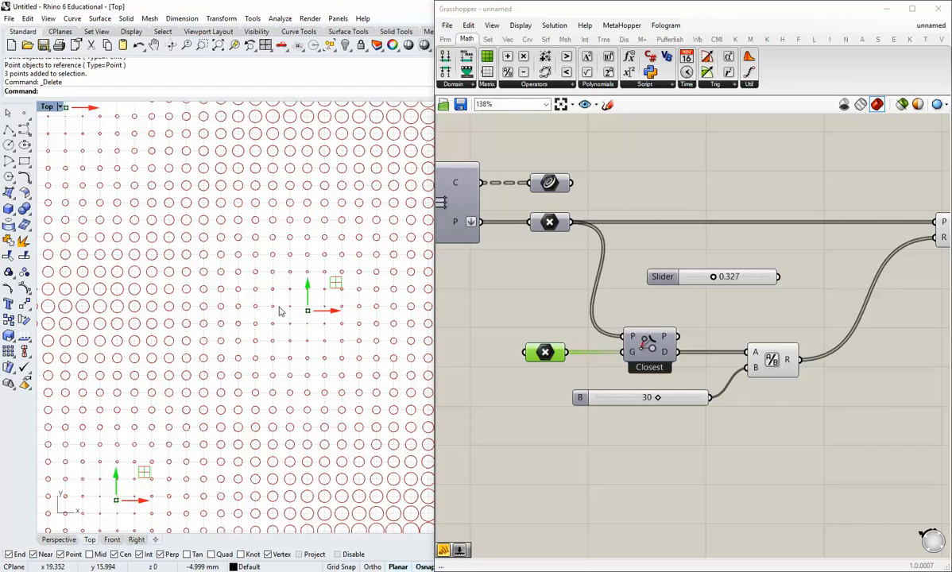
pyautogui.scroll(-2, 279, 312)
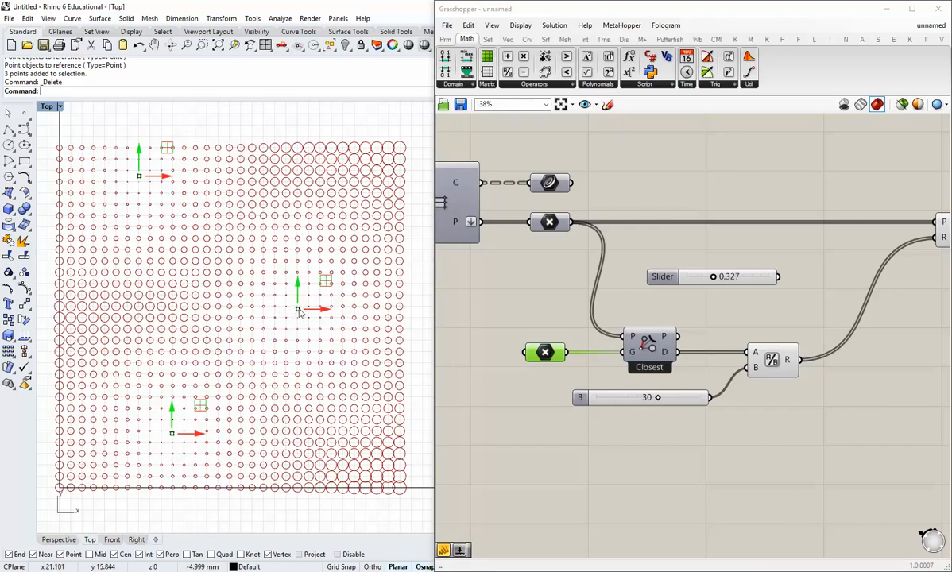
pyautogui.moveTo(298, 295); pyautogui.dragTo(300, 374)
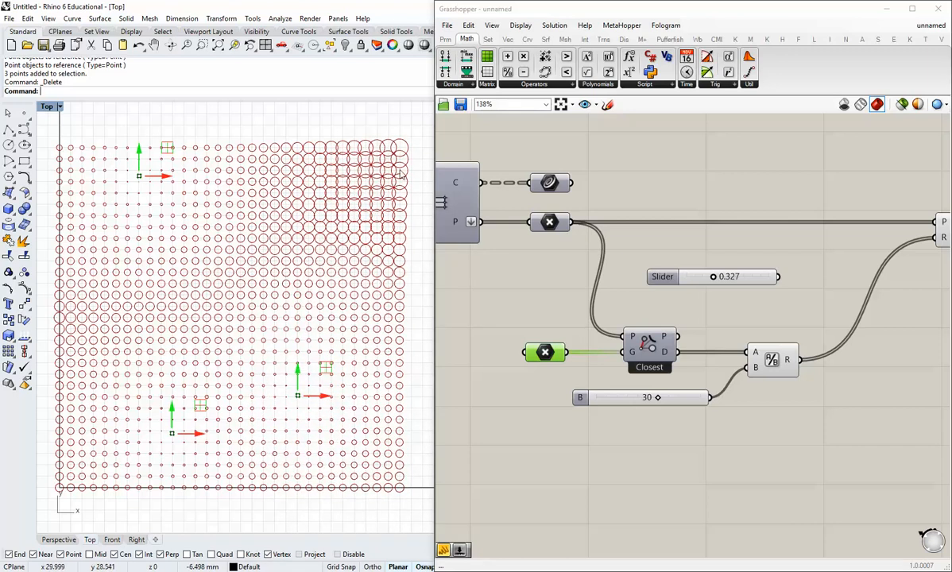
# Try 50 on the divisor slider, raise the point nearest the grid's right edge partway, and set the divisor to 21
pyautogui.moveTo(657, 397); pyautogui.dragTo(725, 395)
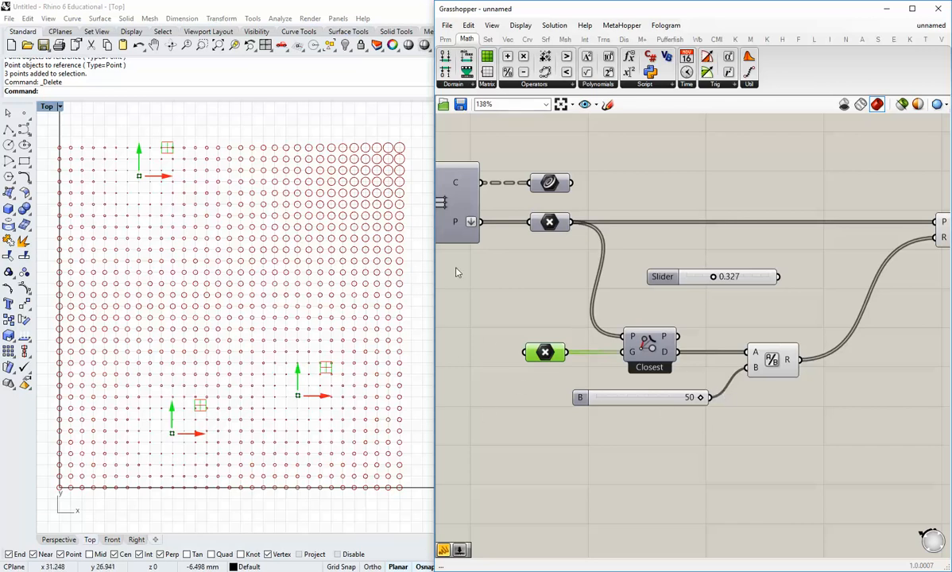
pyautogui.moveTo(290, 350); pyautogui.dragTo(292, 295)
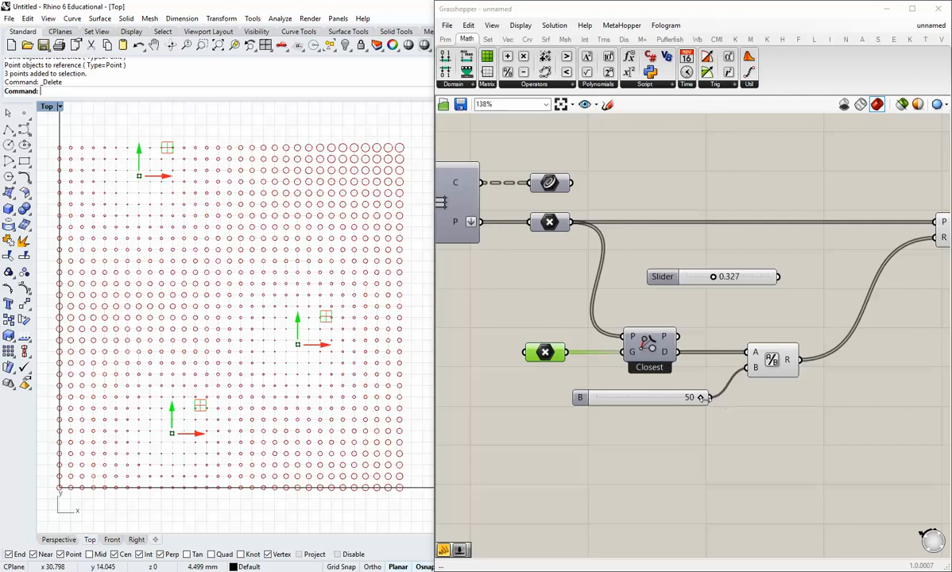
pyautogui.moveTo(701, 398); pyautogui.dragTo(629, 403)
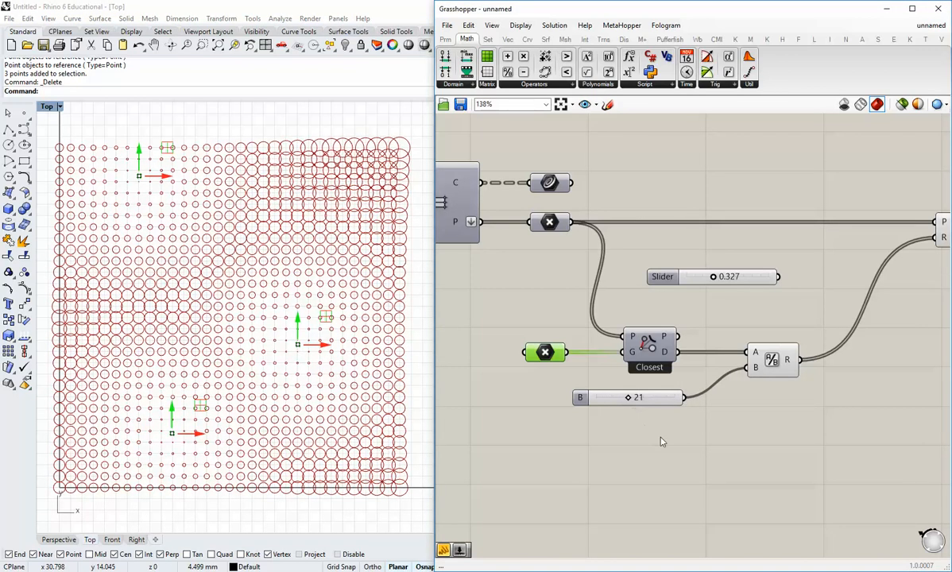
pyautogui.click(661, 440)
# Move the Size X slider up so that it sits above the rectangular grid component's inputs
pyautogui.moveTo(601, 253); pyautogui.dragTo(696, 361, button='right')
pyautogui.scroll(-3, 694, 359)
pyautogui.scroll(1, 651, 354)
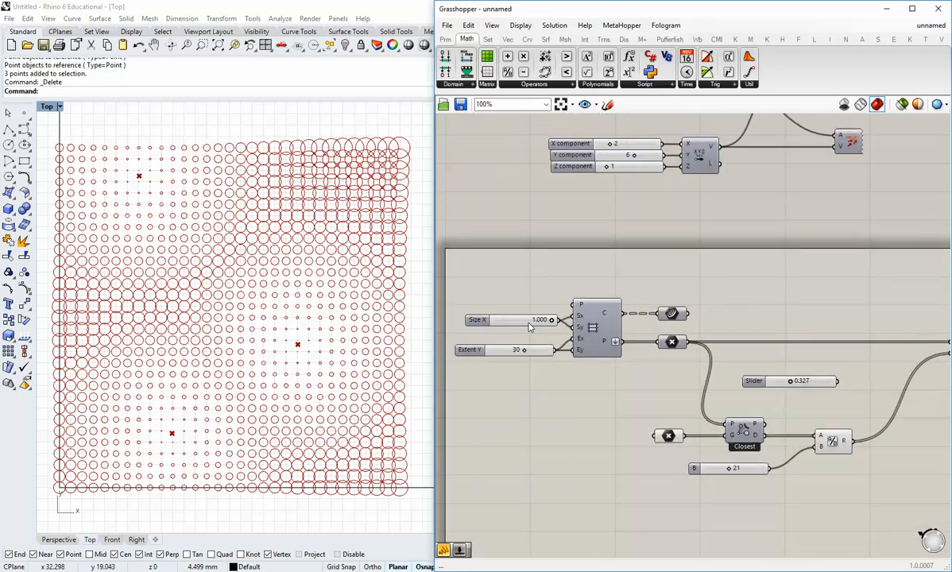
pyautogui.moveTo(529, 327); pyautogui.dragTo(529, 284)
pyautogui.scroll(2, 579, 318)
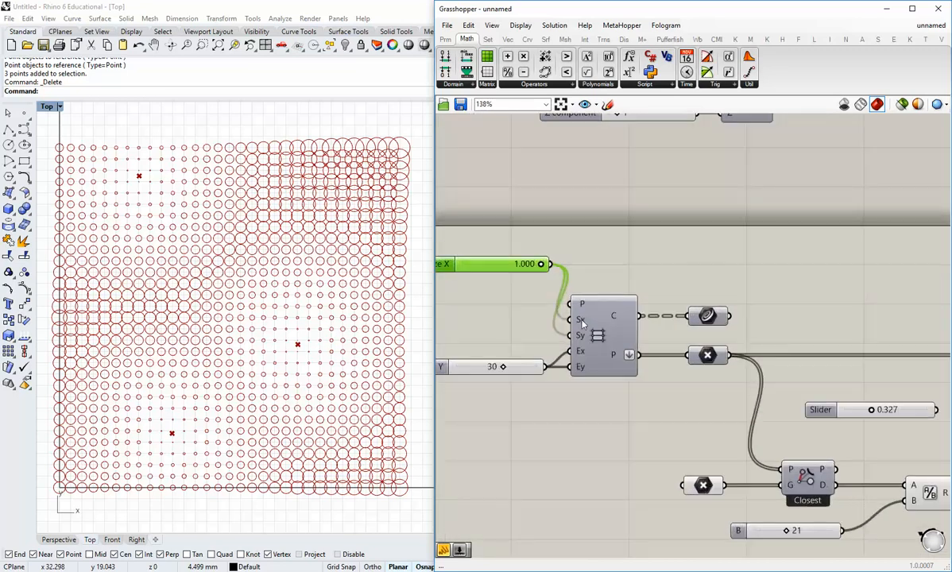
pyautogui.scroll(-1, 573, 310)
pyautogui.click(620, 278)
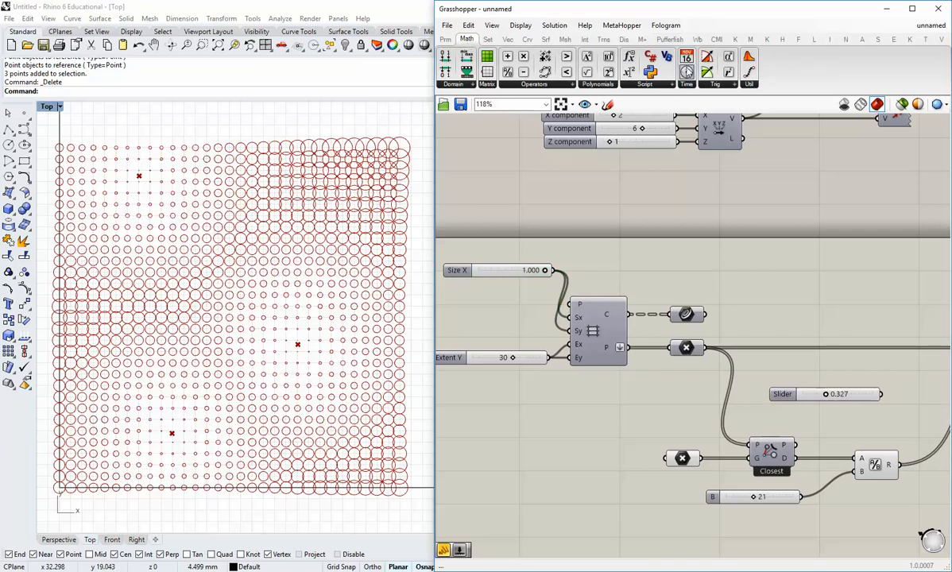
# Add a Minimum component on the canvas above the grid's output parameters and shift it slightly away from the grid
pyautogui.click(750, 85)
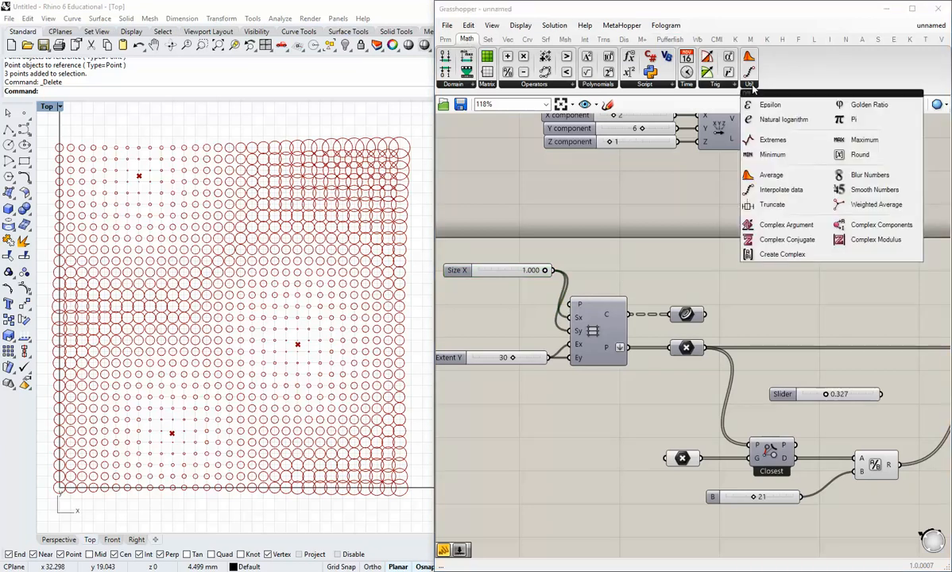
pyautogui.click(783, 155)
pyautogui.click(775, 277)
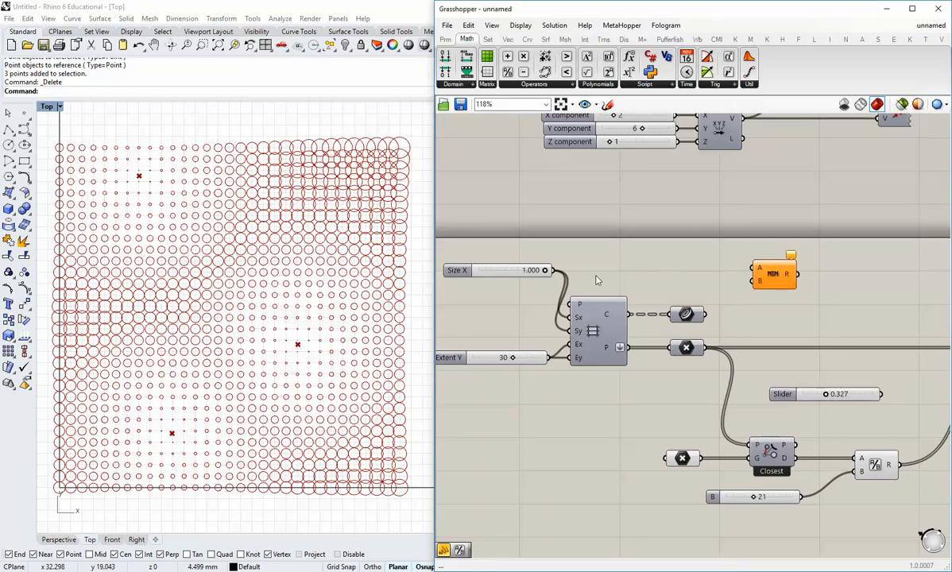
pyautogui.moveTo(776, 273); pyautogui.dragTo(806, 276)
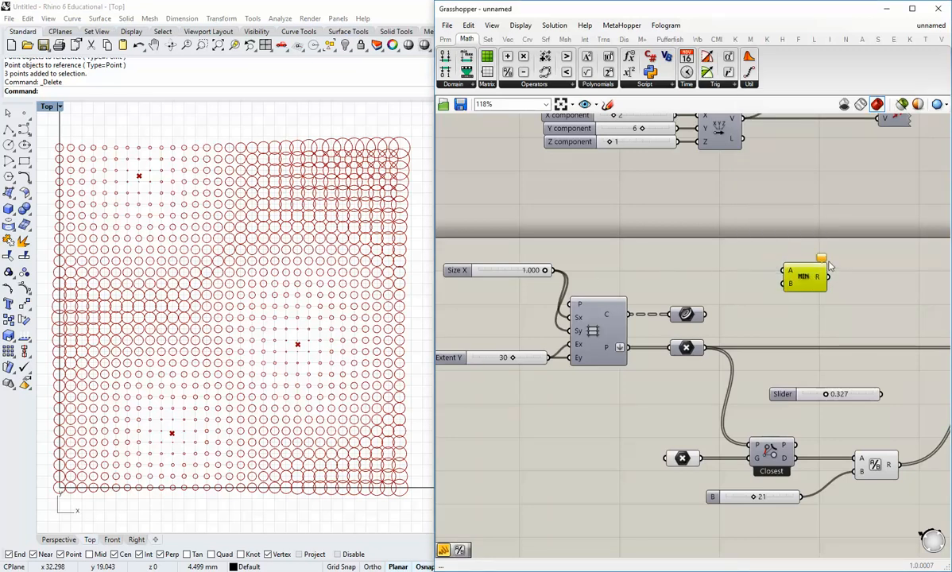
# Nudge the Size X slider slightly higher above the rectangular grid component
pyautogui.moveTo(688, 269); pyautogui.dragTo(680, 270, button='right')
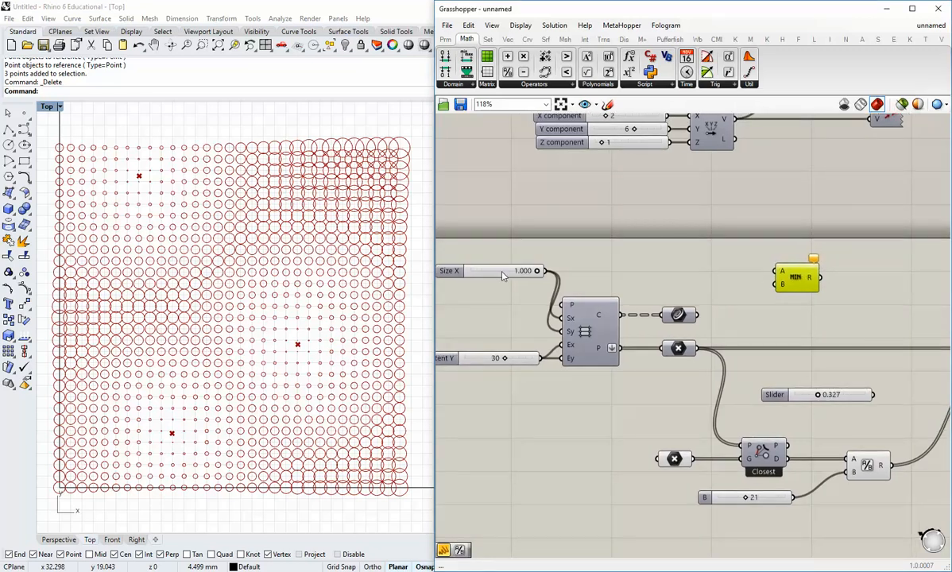
pyautogui.moveTo(502, 275); pyautogui.dragTo(502, 268)
pyautogui.moveTo(500, 287); pyautogui.dragTo(519, 282, button='right')
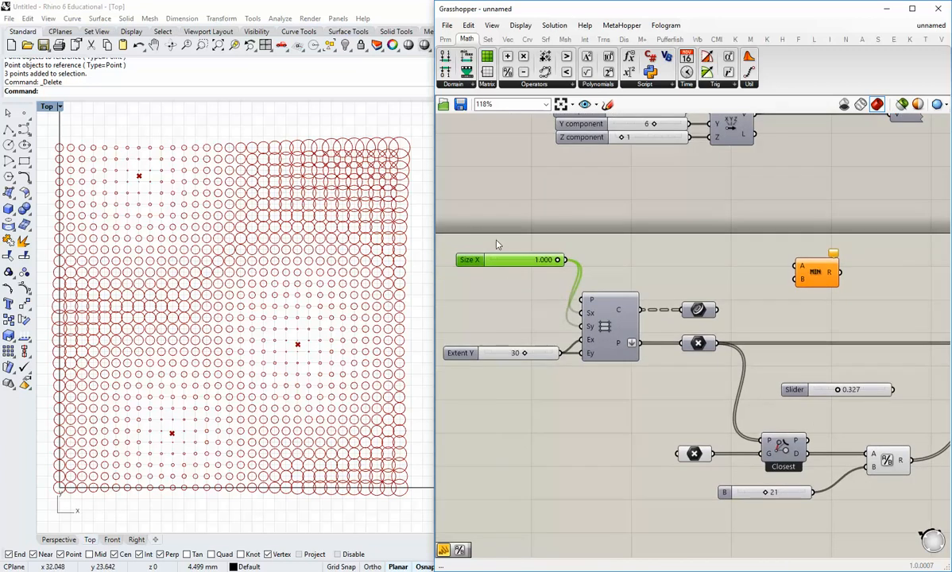
pyautogui.moveTo(718, 300); pyautogui.dragTo(504, 280, button='right')
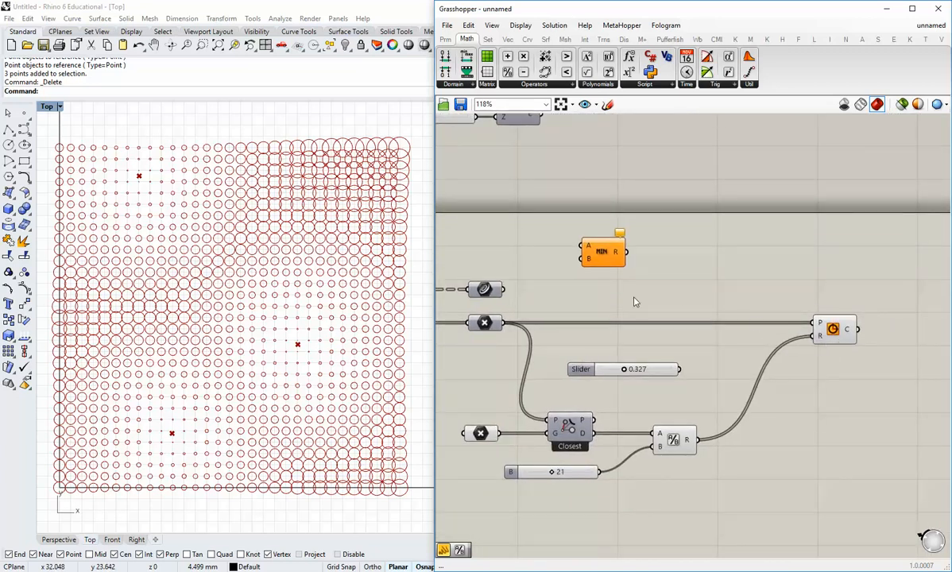
pyautogui.moveTo(634, 302); pyautogui.dragTo(759, 318, button='right')
pyautogui.click(657, 255)
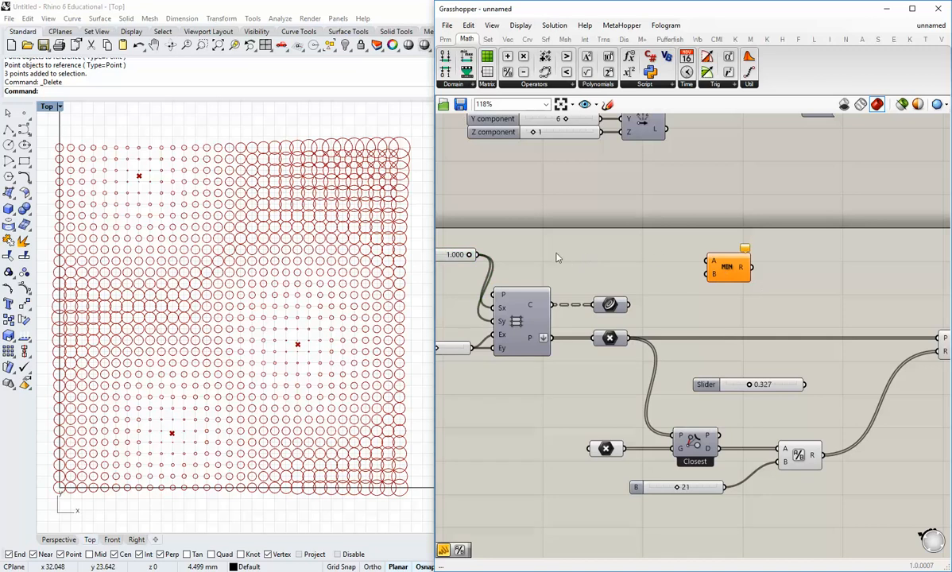
pyautogui.moveTo(888, 355); pyautogui.dragTo(823, 325, button='right')
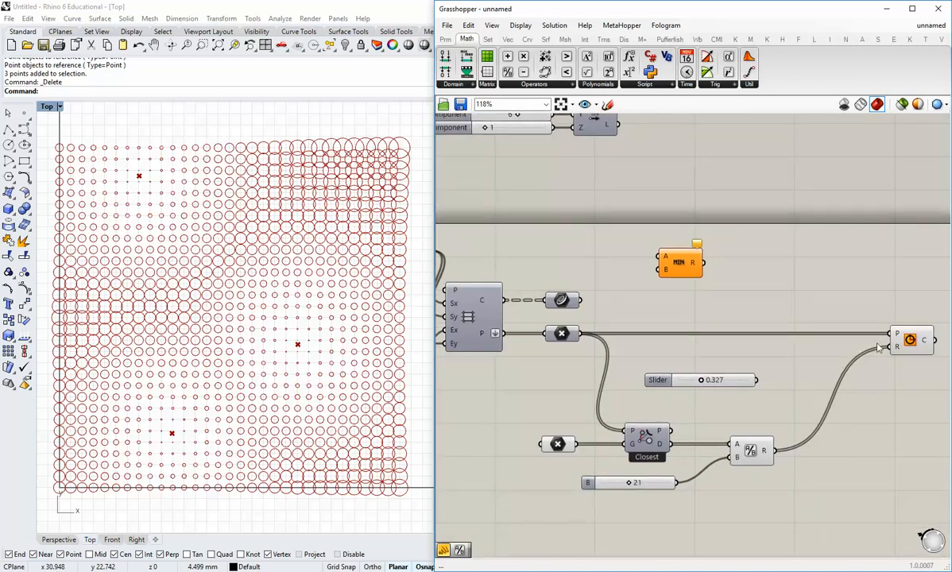
# Add a panel containing the value 2 on the canvas next to the Minimum component
pyautogui.moveTo(592, 239); pyautogui.dragTo(592, 253, button='right')
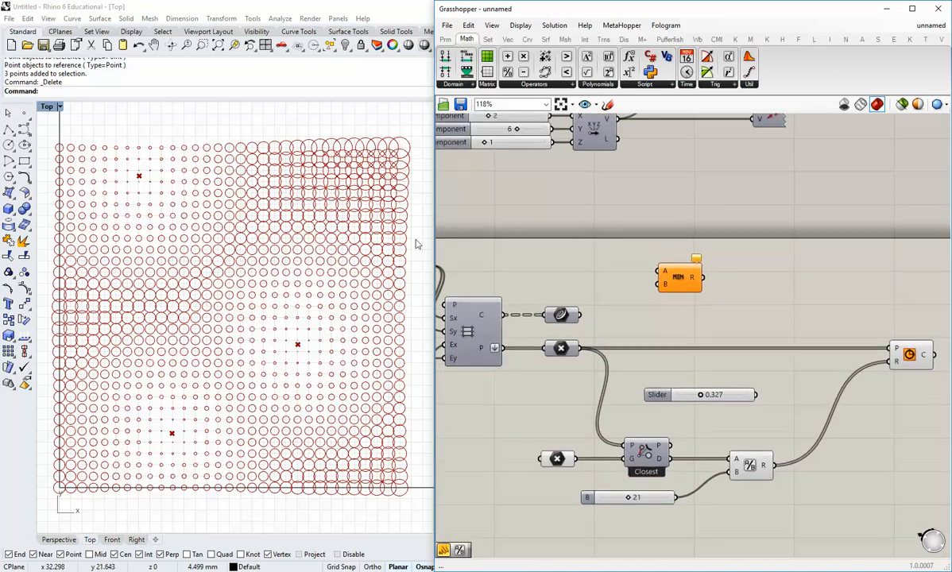
pyautogui.scroll(8, 137, 173)
pyautogui.scroll(3, 139, 174)
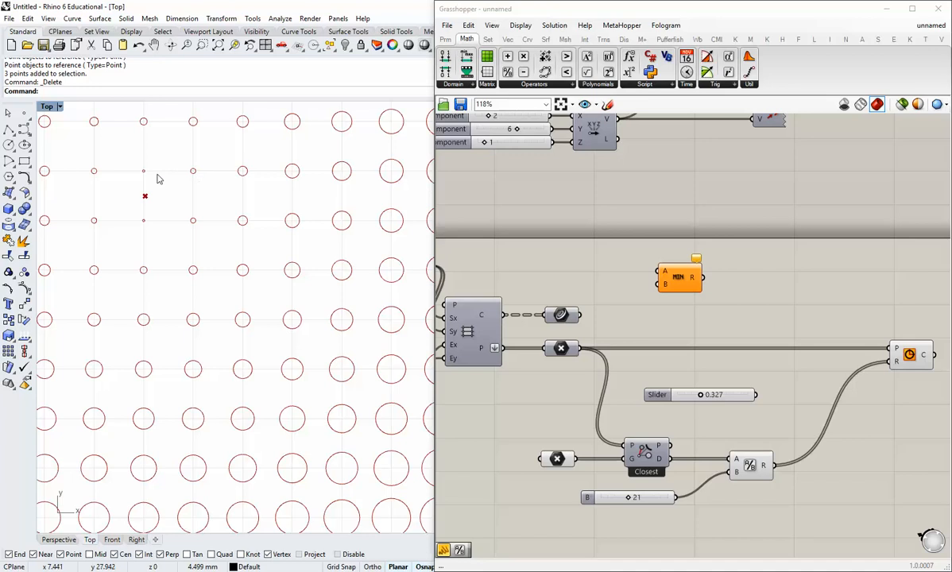
pyautogui.moveTo(637, 300); pyautogui.dragTo(649, 333, button='right')
pyautogui.click(445, 39)
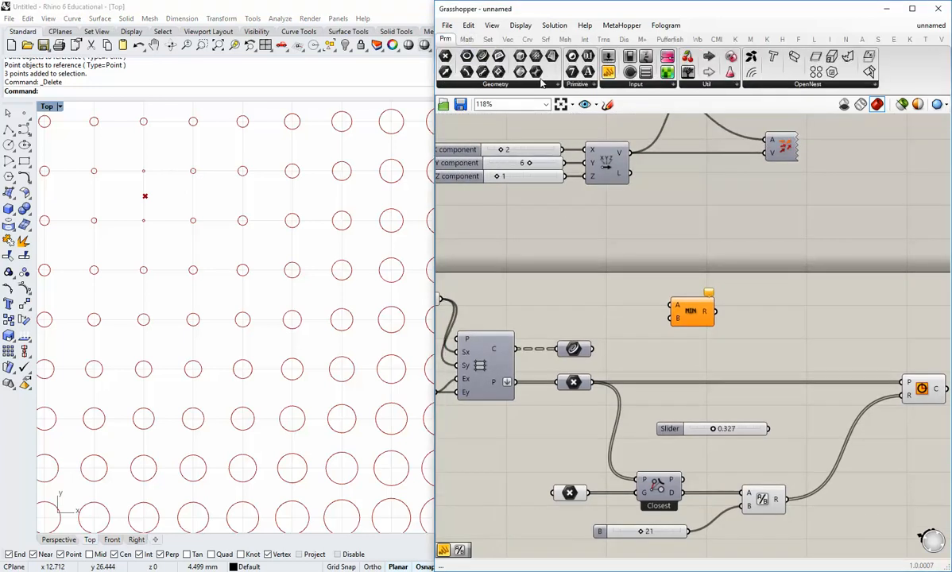
pyautogui.moveTo(608, 72); pyautogui.dragTo(574, 309)
pyautogui.doubleClick(615, 325)
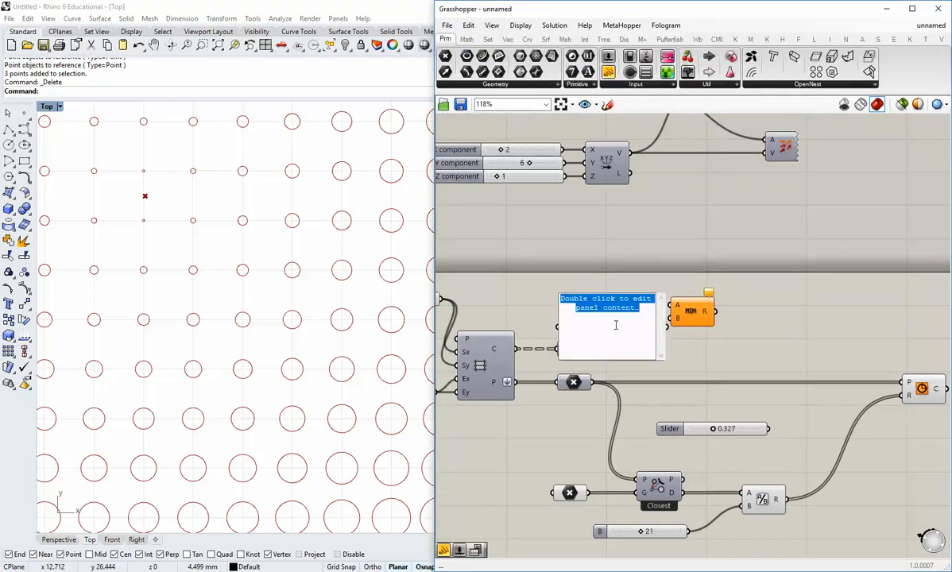
pyautogui.write('2')
pyautogui.click(694, 361)
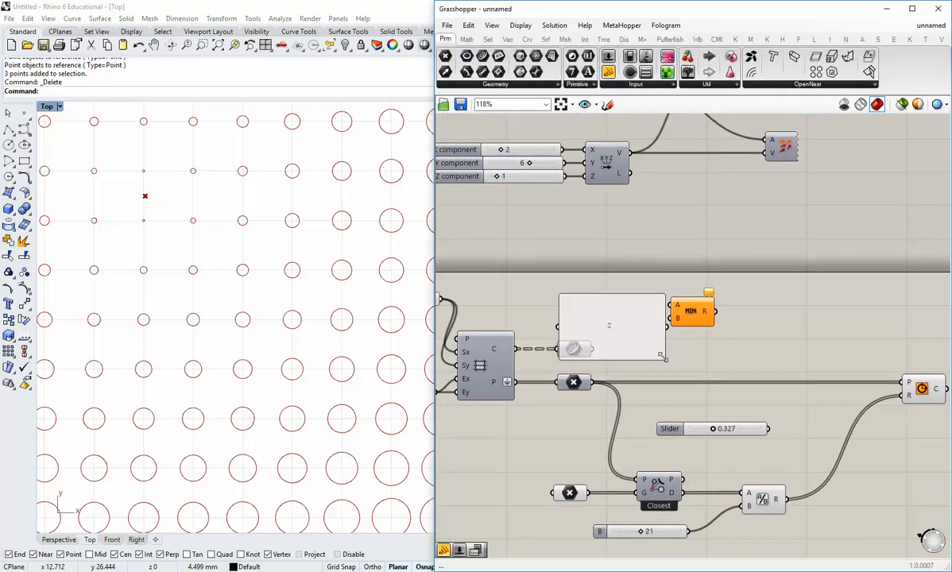
# Shrink the panel to fit its number, wire it into the Minimum component's B input and place it right beside that input
pyautogui.moveTo(663, 358); pyautogui.dragTo(667, 326)
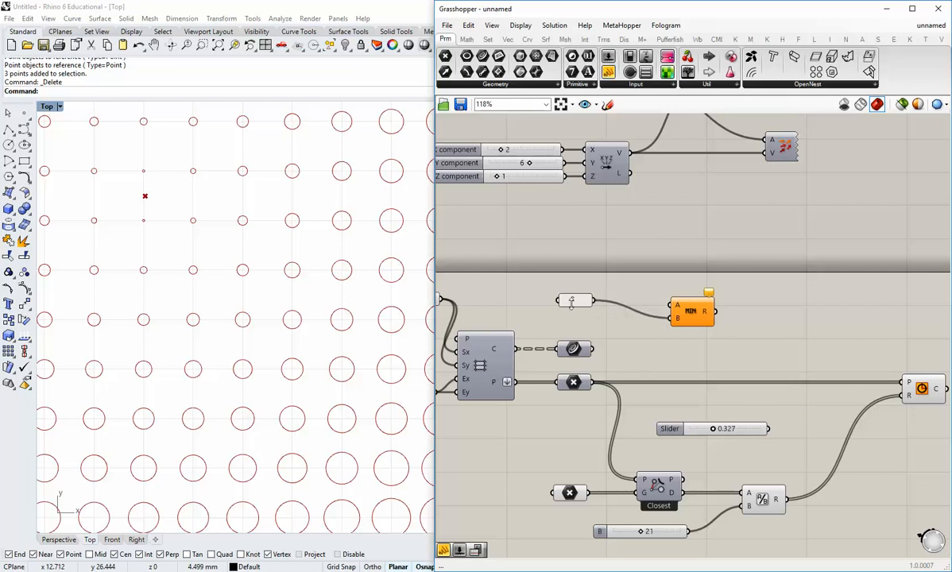
pyautogui.moveTo(570, 302); pyautogui.dragTo(630, 322)
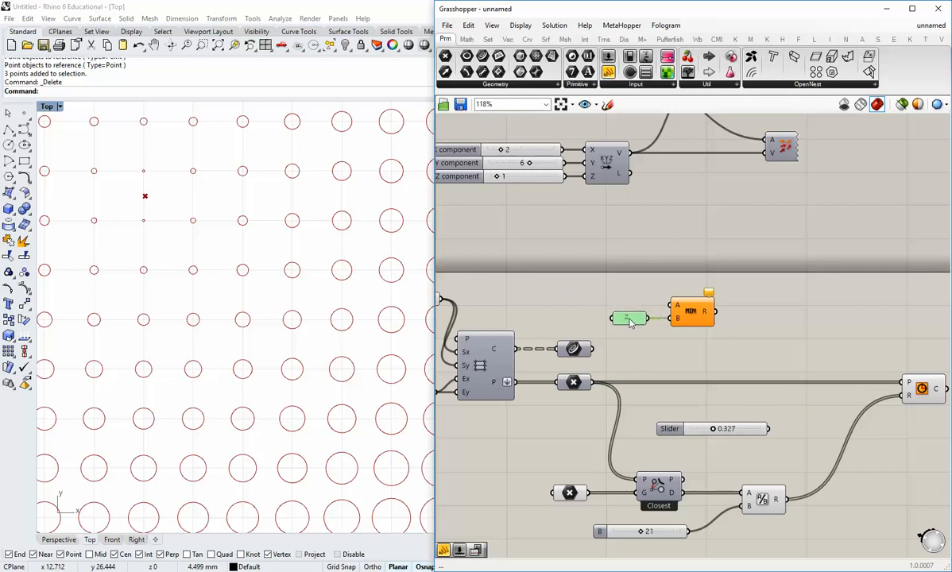
pyautogui.click(664, 367)
# Wire the Size X slider into the Minimum component's A input and shift the Minimum component and its panel slightly farther from the grid
pyautogui.scroll(-2, 665, 368)
pyautogui.moveTo(653, 353); pyautogui.dragTo(700, 345, button='right')
pyautogui.scroll(1, 570, 312)
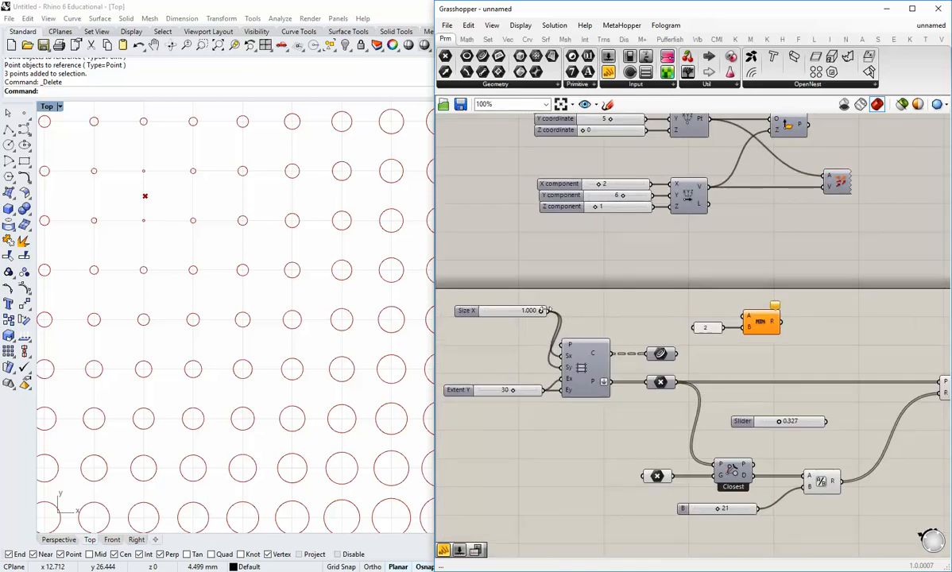
pyautogui.moveTo(546, 310); pyautogui.dragTo(742, 316)
pyautogui.moveTo(779, 354); pyautogui.dragTo(709, 374, button='right')
pyautogui.moveTo(710, 374); pyautogui.dragTo(634, 328)
pyautogui.moveTo(699, 350); pyautogui.dragTo(741, 347)
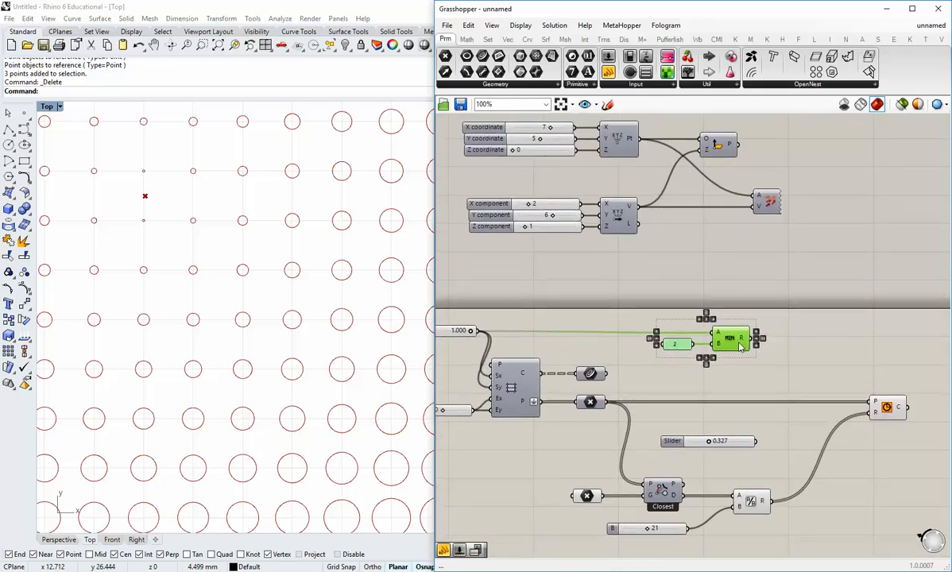
pyautogui.click(711, 380)
# Align the Size X slider with the Minimum component's A input so that their wire runs straight
pyautogui.moveTo(474, 349); pyautogui.dragTo(582, 363, button='right')
pyautogui.scroll(1, 582, 363)
pyautogui.moveTo(542, 349); pyautogui.dragTo(533, 348)
pyautogui.click(526, 363)
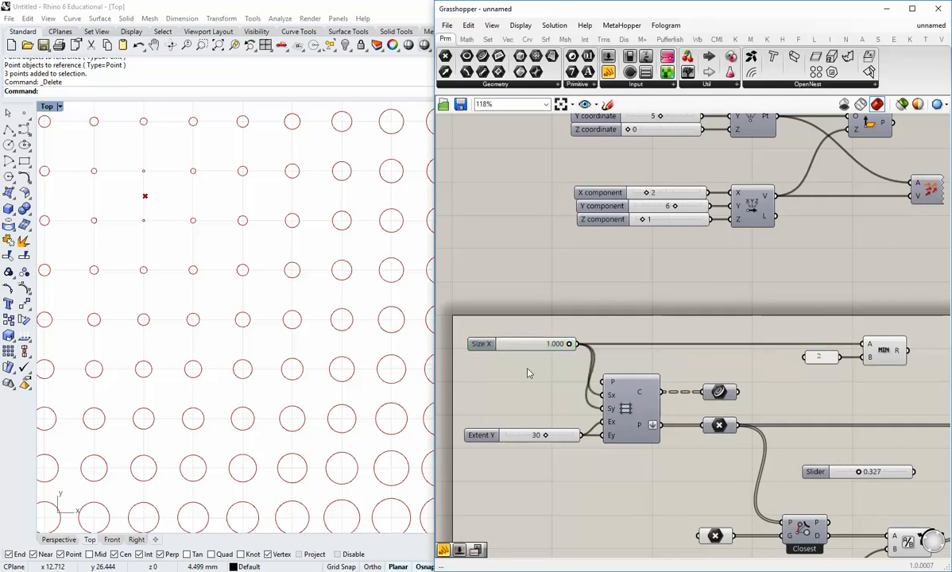
# Add a Division component beside the Minimum component and move the panel toward the grid to make room for it
pyautogui.moveTo(898, 408); pyautogui.dragTo(684, 403, button='right')
pyautogui.scroll(-1, 690, 402)
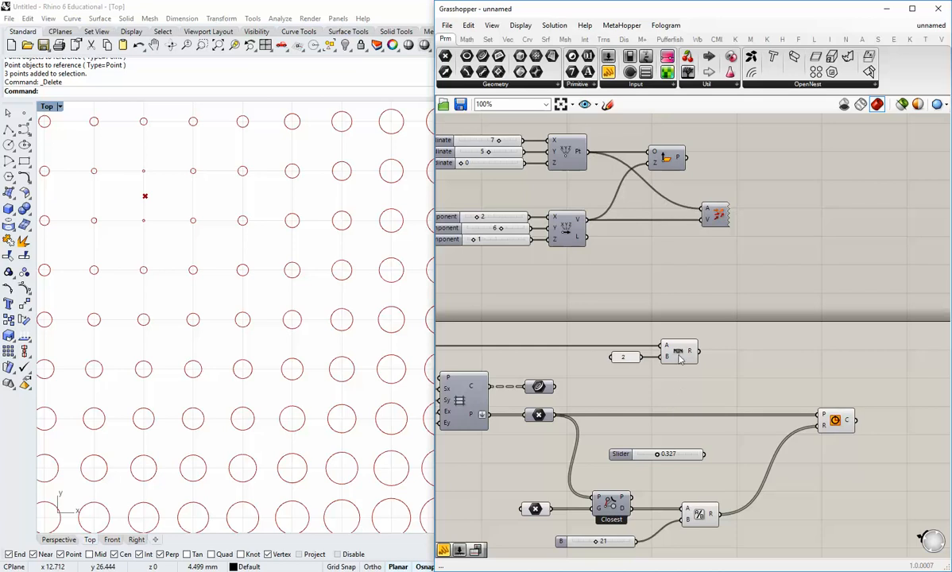
pyautogui.moveTo(689, 370); pyautogui.dragTo(832, 379, button='right')
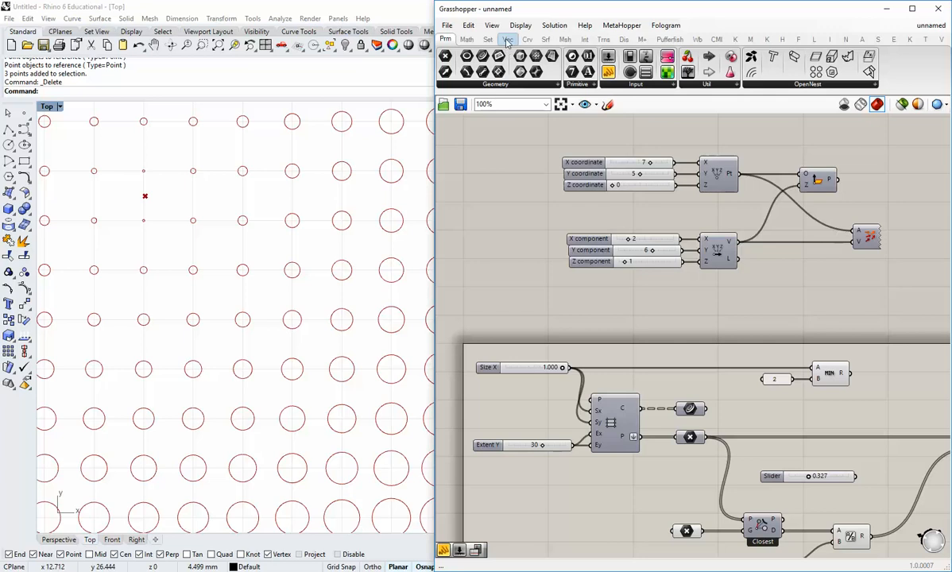
pyautogui.click(466, 39)
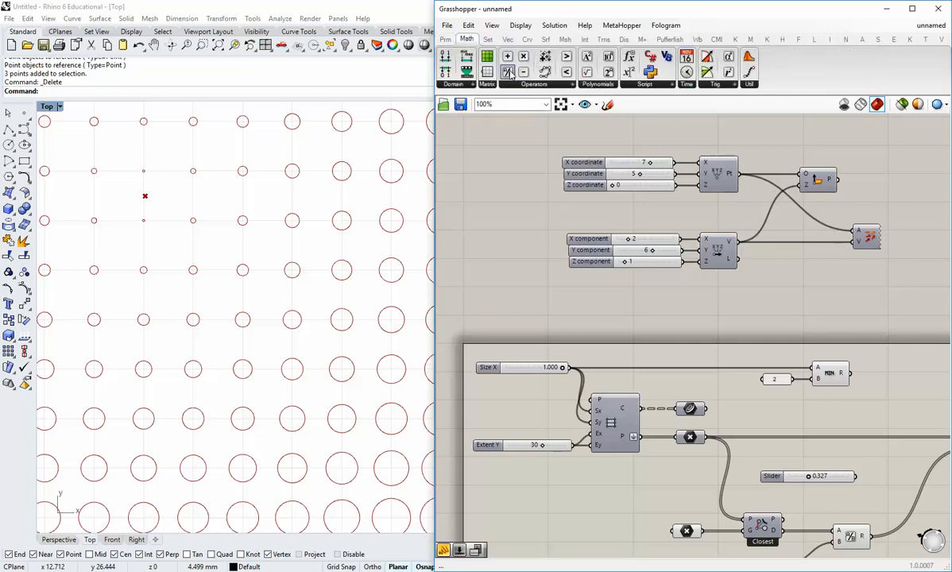
pyautogui.click(794, 400)
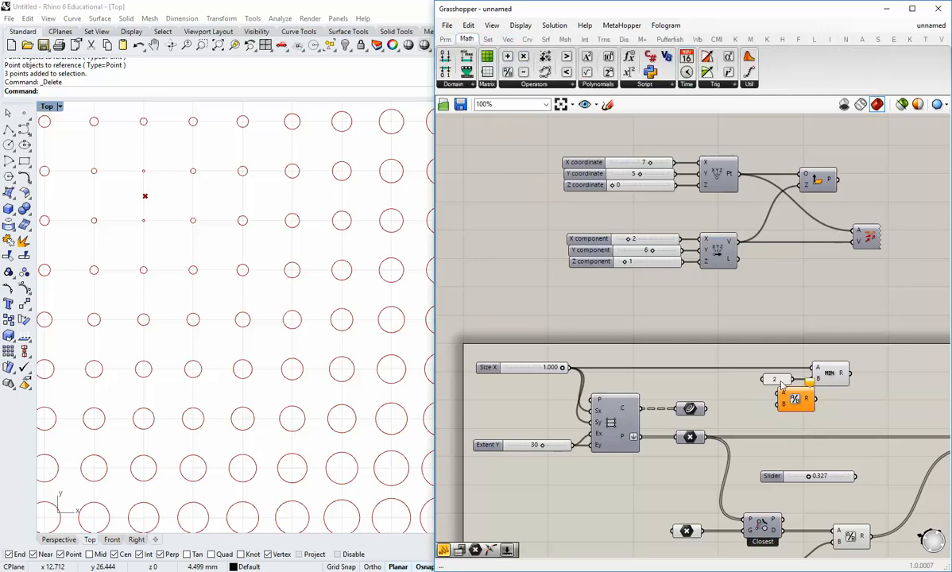
pyautogui.moveTo(782, 384); pyautogui.dragTo(739, 384)
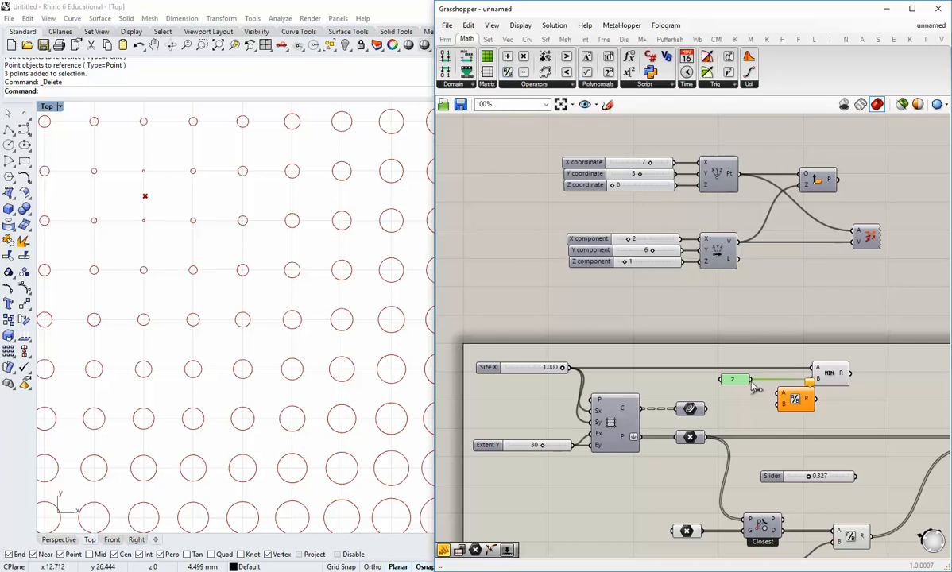
# Wire Size X and the panel into the new Division's A and B inputs, and feed its result into Minimum input A
pyautogui.moveTo(750, 380); pyautogui.dragTo(774, 413)
pyautogui.moveTo(574, 374); pyautogui.dragTo(811, 368)
pyautogui.moveTo(802, 401); pyautogui.dragTo(743, 414, button='right')
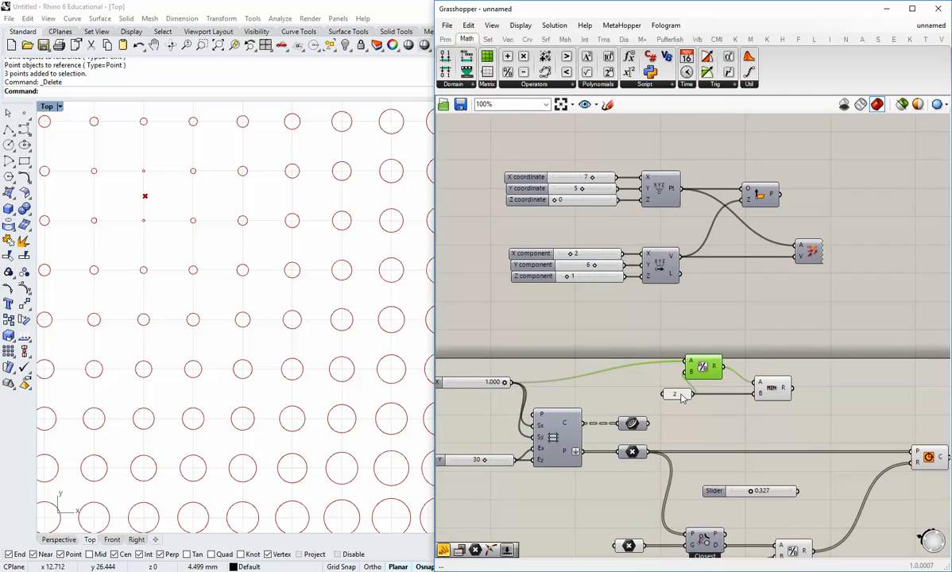
pyautogui.keyDown('shift'); pyautogui.moveTo(681, 394); pyautogui.dragTo(706, 387); pyautogui.keyUp('shift')
pyautogui.click(675, 385)
pyautogui.click(731, 422)
# Connect the result of the Division that follows Closest Point to the Minimum component's B input, replacing the panel
pyautogui.moveTo(806, 518); pyautogui.dragTo(782, 482, button='right')
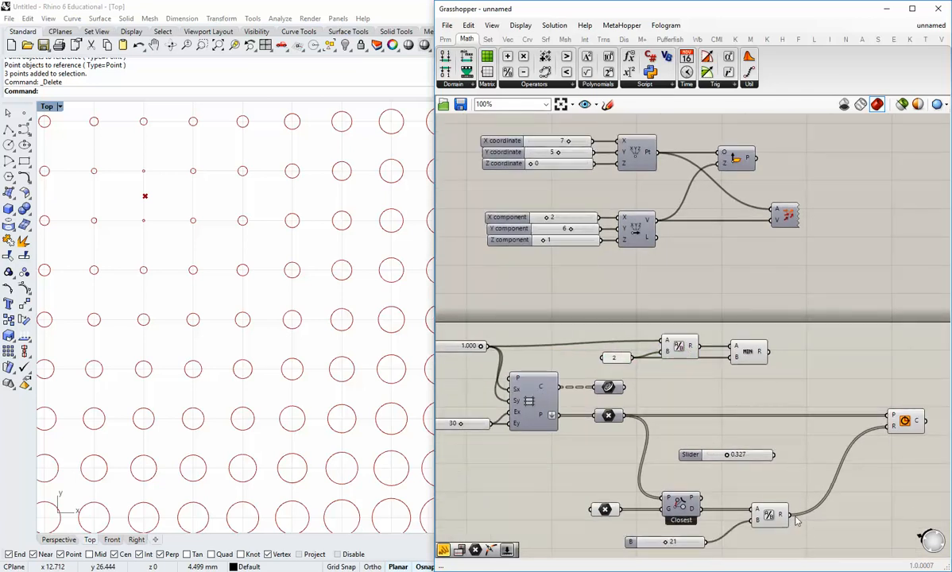
pyautogui.moveTo(791, 516); pyautogui.dragTo(768, 362)
pyautogui.click(675, 374)
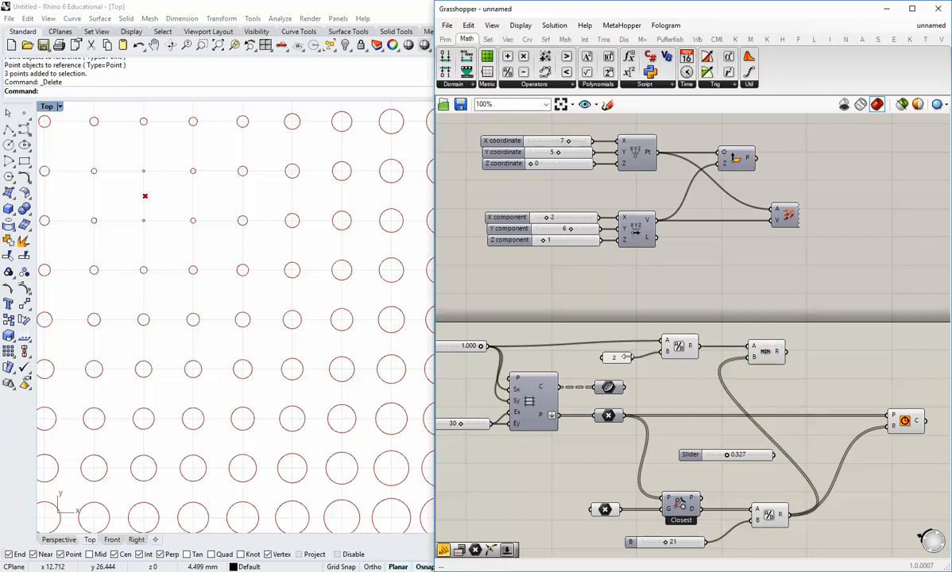
# Line up the new Division, the Minimum component and the value panel in one tidy row with straight wires
pyautogui.moveTo(676, 348); pyautogui.dragTo(674, 356)
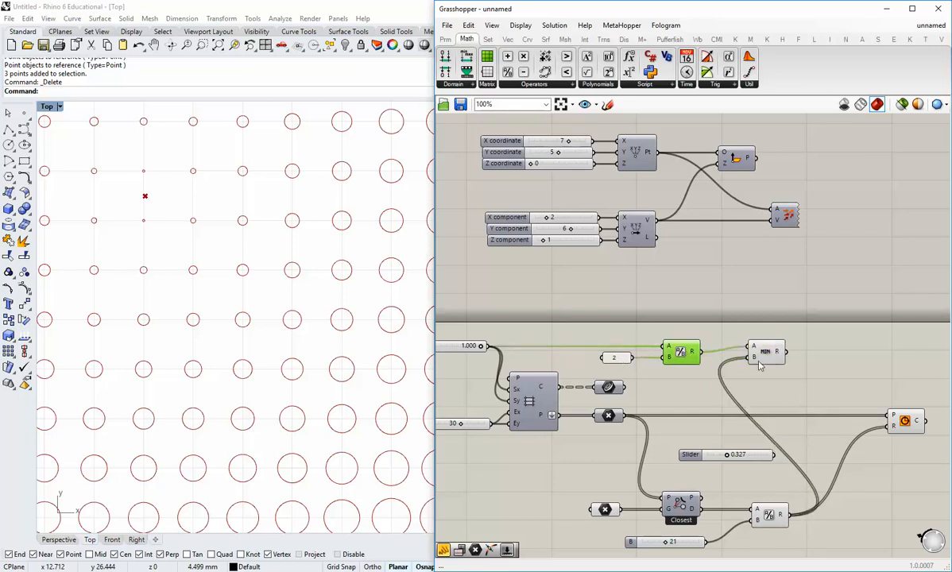
pyautogui.moveTo(771, 356); pyautogui.dragTo(763, 361)
pyautogui.click(703, 393)
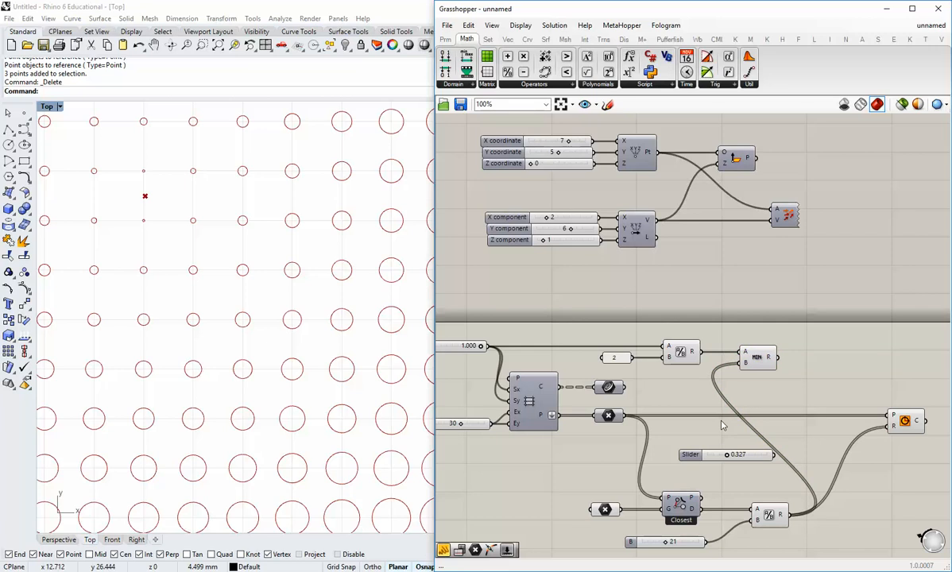
pyautogui.moveTo(619, 357); pyautogui.dragTo(637, 360)
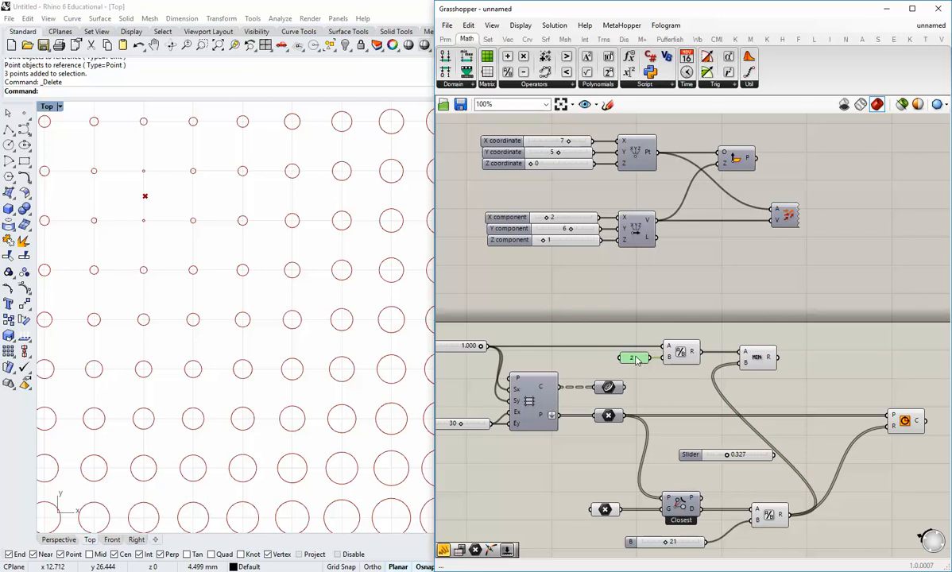
pyautogui.click(667, 404)
pyautogui.moveTo(685, 389); pyautogui.dragTo(679, 393, button='right')
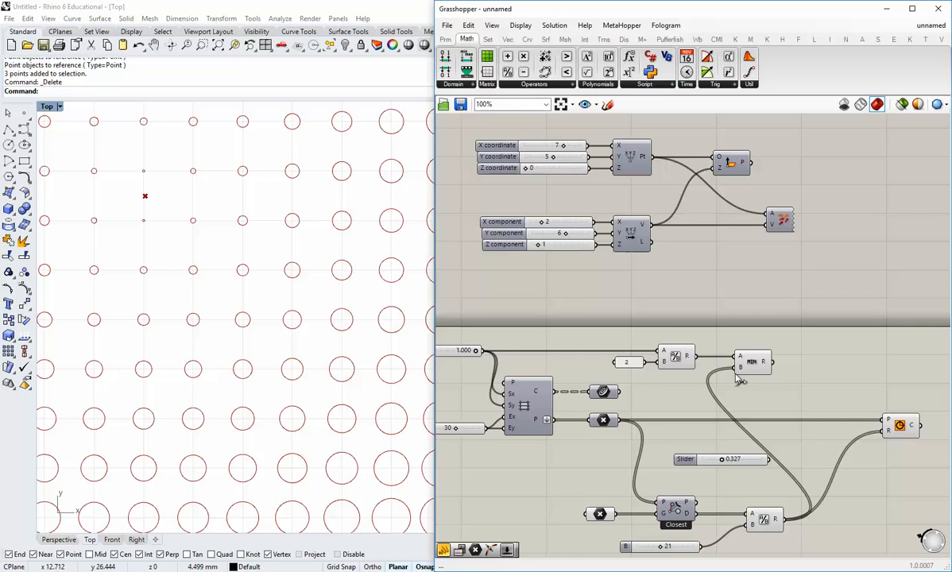
# Connect the Minimum result to the Circle component's radius input and widen the Rhino viewport by narrowing the Grasshopper window
pyautogui.moveTo(737, 379); pyautogui.dragTo(694, 336, button='right')
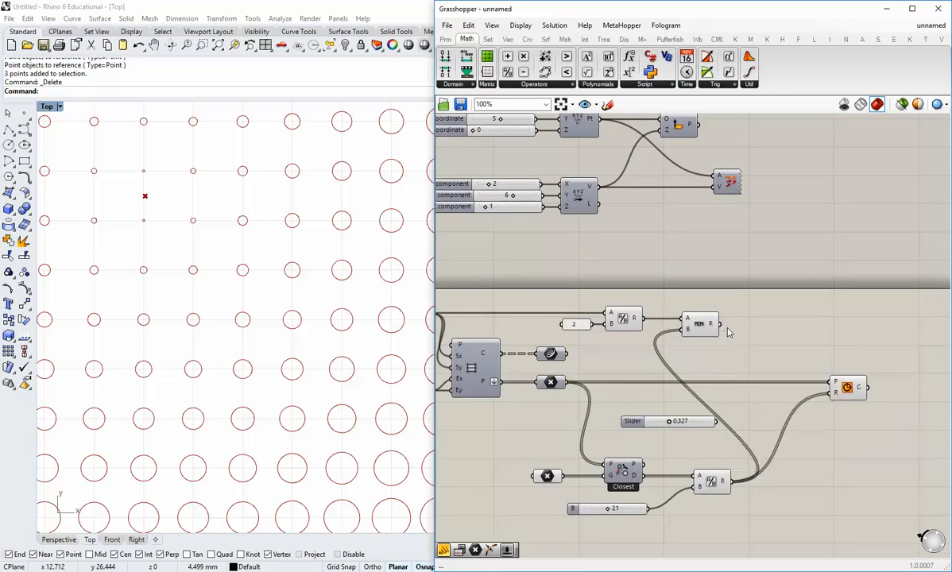
pyautogui.moveTo(750, 341); pyautogui.dragTo(830, 394)
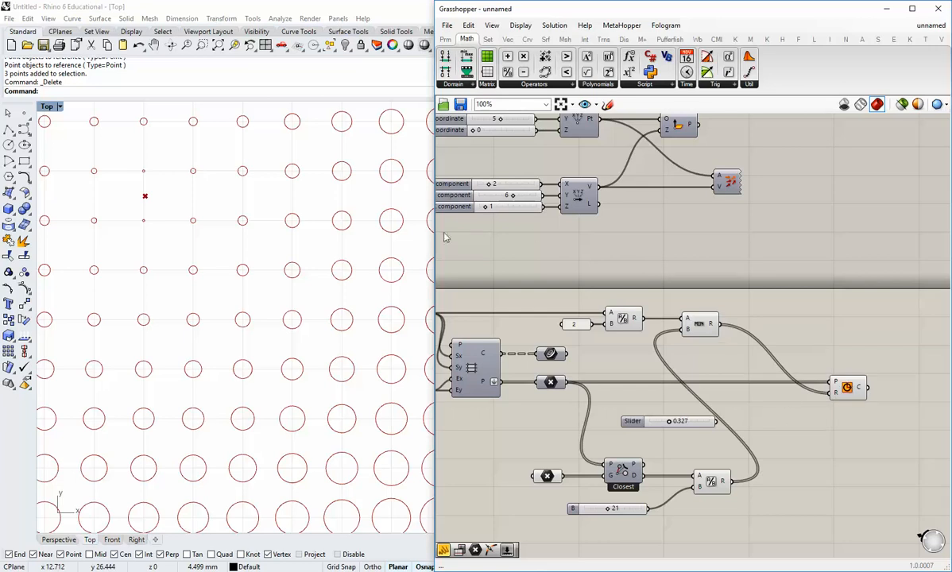
pyautogui.moveTo(434, 237); pyautogui.dragTo(570, 236)
pyautogui.scroll(-16, 384, 320)
pyautogui.moveTo(409, 378); pyautogui.dragTo(331, 274, button='right')
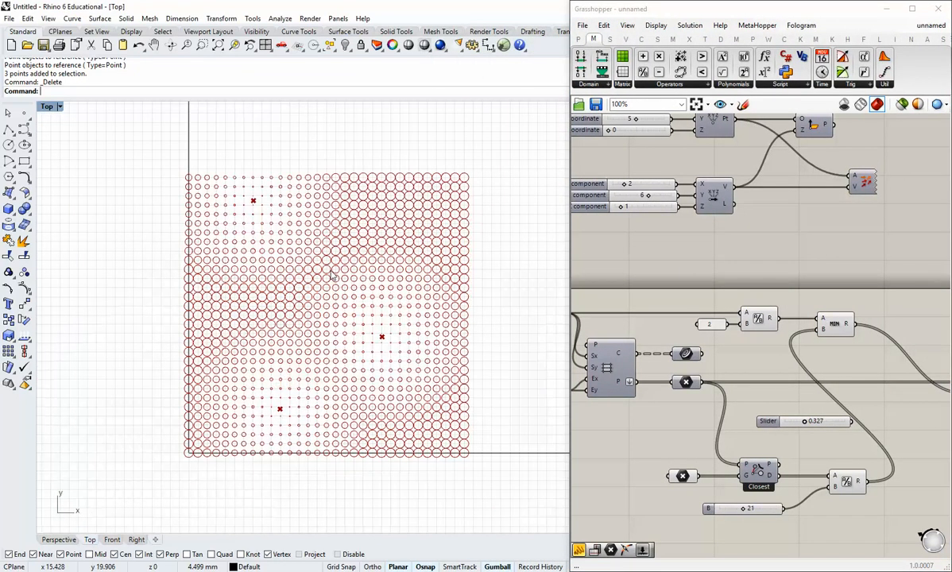
# Select the attractor point parameter and move the point nearest the grid's right edge straight up to the grid's top edge
pyautogui.moveTo(726, 524); pyautogui.dragTo(725, 475, button='right')
pyautogui.scroll(1, 688, 446)
pyautogui.click(680, 423)
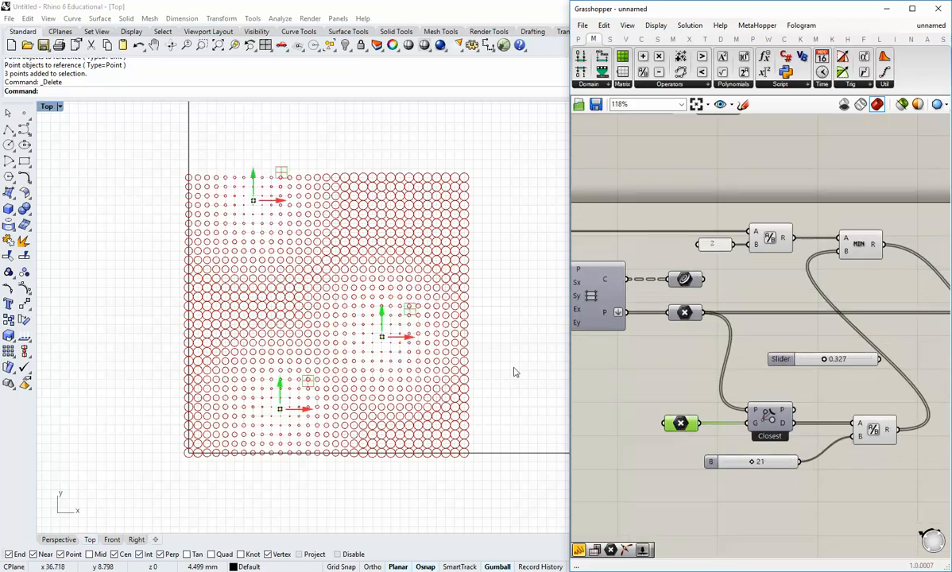
pyautogui.moveTo(379, 264); pyautogui.dragTo(381, 156)
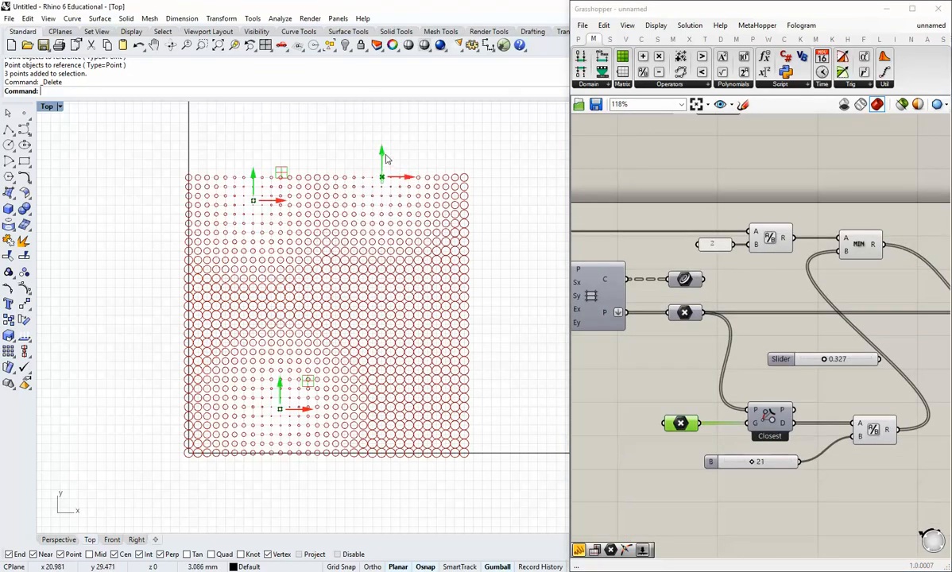
# Try 2.1 in the panel that divides Size X, and finally set it to 2.2
pyautogui.scroll(10, 403, 300)
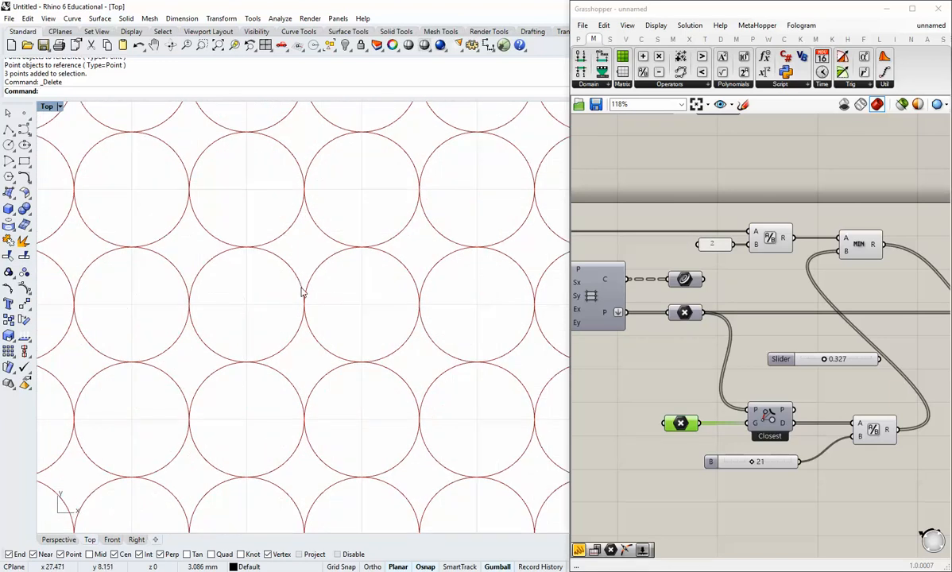
pyautogui.scroll(3, 675, 286)
pyautogui.doubleClick(659, 272)
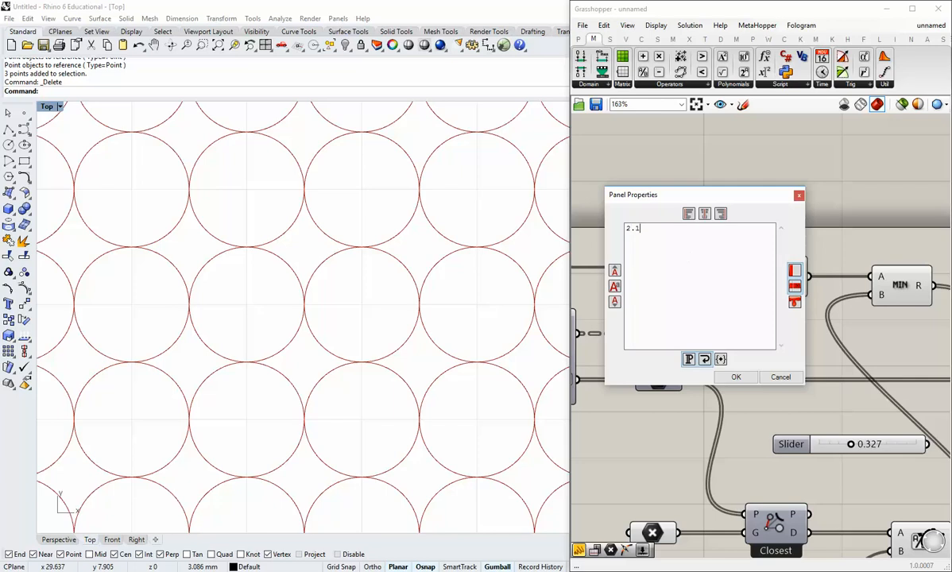
pyautogui.click(734, 375)
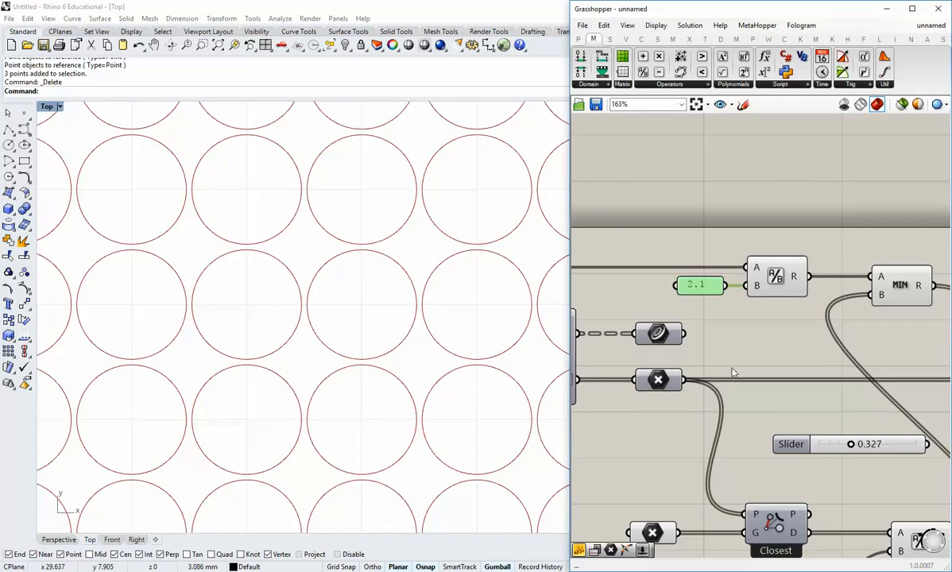
pyautogui.doubleClick(702, 289)
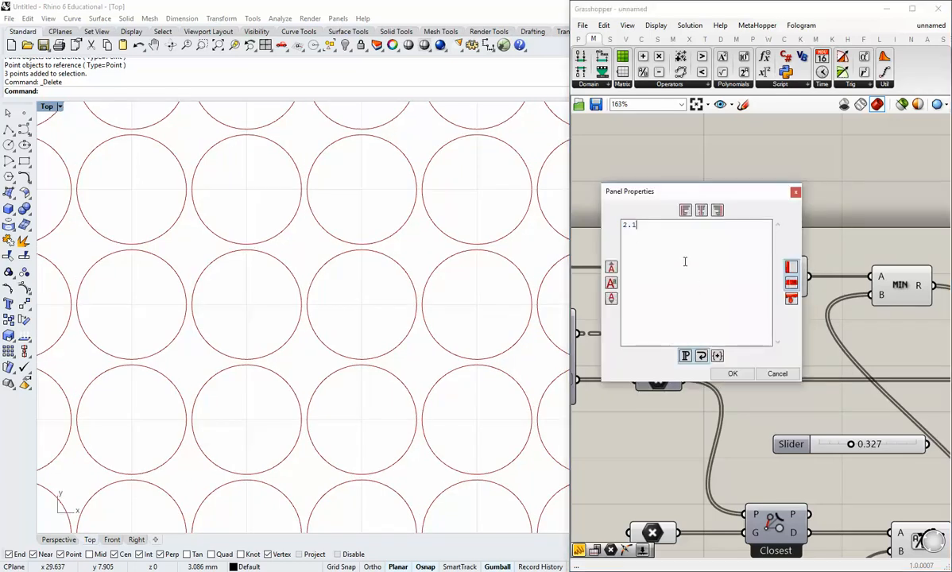
pyautogui.click(732, 373)
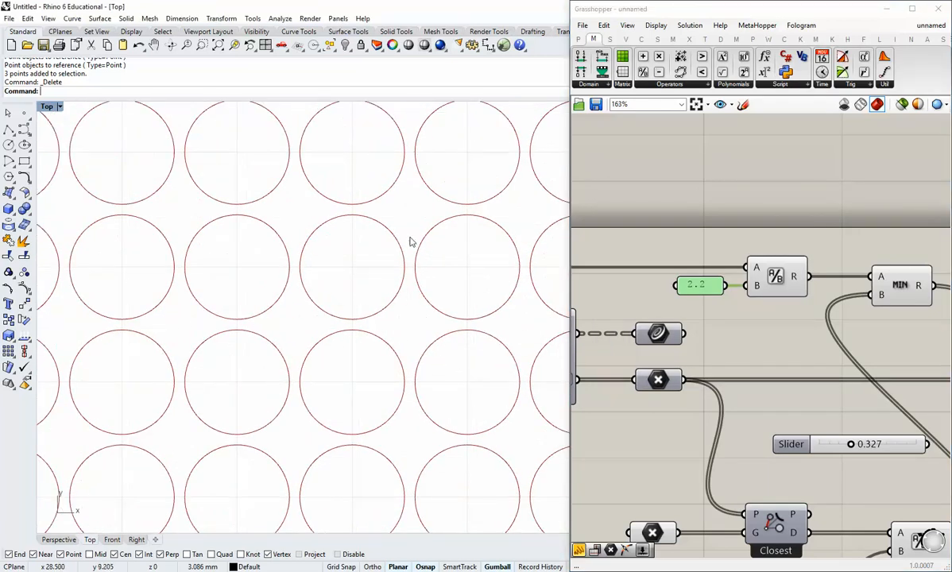
# Move the attractor point at the grid's top edge back down to about the grid's mid-height
pyautogui.scroll(-4, 395, 325)
pyautogui.scroll(-2, 452, 179)
pyautogui.scroll(-2, 262, 212)
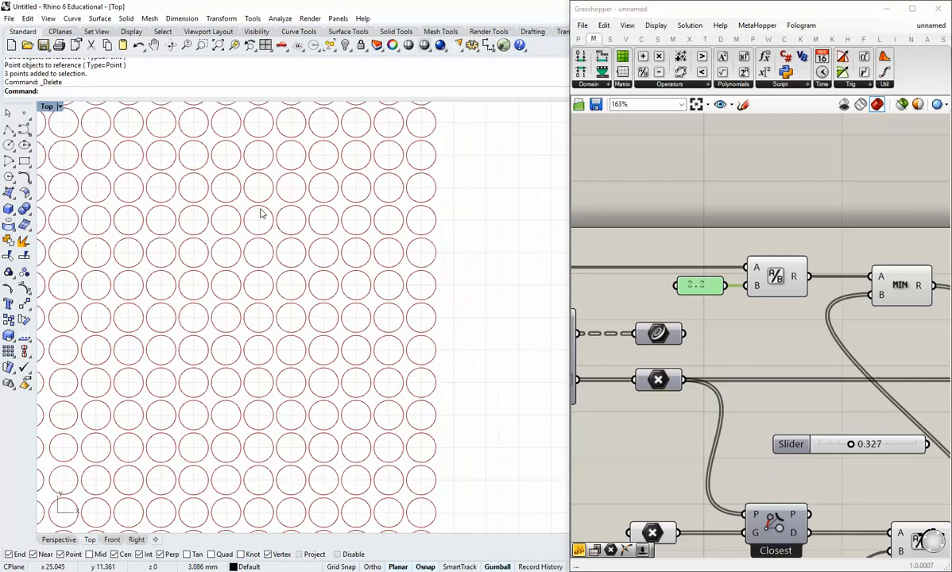
pyautogui.scroll(-3, 225, 192)
pyautogui.moveTo(225, 191); pyautogui.dragTo(414, 320, button='right')
pyautogui.scroll(-8, 413, 319)
pyautogui.moveTo(385, 262); pyautogui.dragTo(366, 261, button='right')
pyautogui.moveTo(641, 372); pyautogui.dragTo(657, 156, button='right')
pyautogui.click(674, 323)
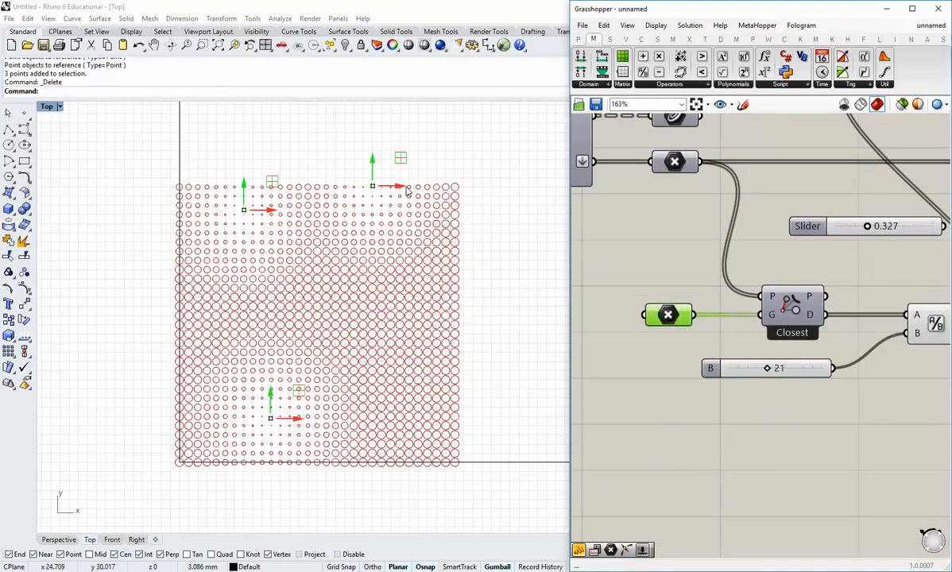
pyautogui.moveTo(378, 173); pyautogui.dragTo(396, 302)
pyautogui.scroll(-3, 637, 280)
pyautogui.moveTo(605, 247); pyautogui.dragTo(777, 329, button='right')
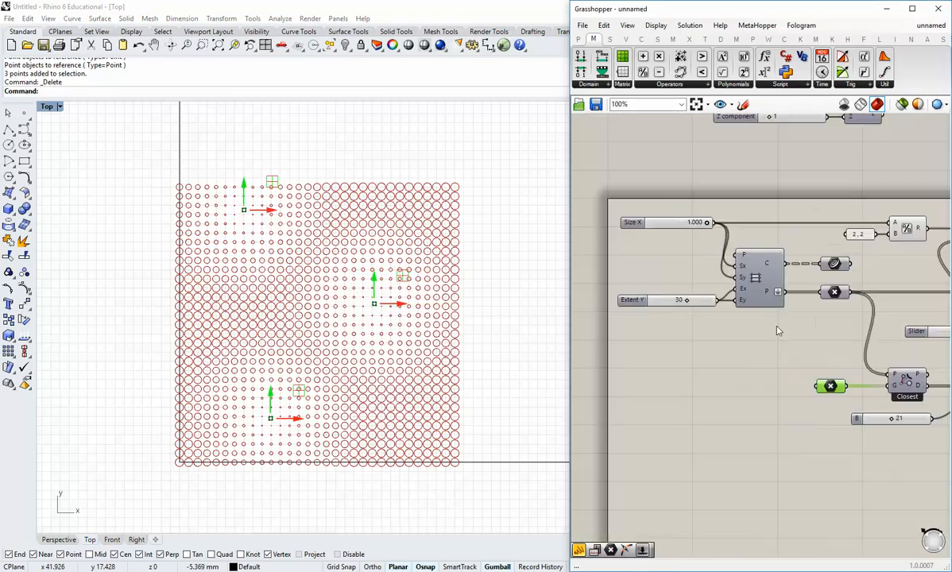
# Set the grid's Extent Y slider to 35 and keep Size X at its 1.000 maximum
pyautogui.scroll(2, 655, 221)
pyautogui.moveTo(654, 221); pyautogui.dragTo(699, 263, button='right')
pyautogui.scroll(3, 765, 363)
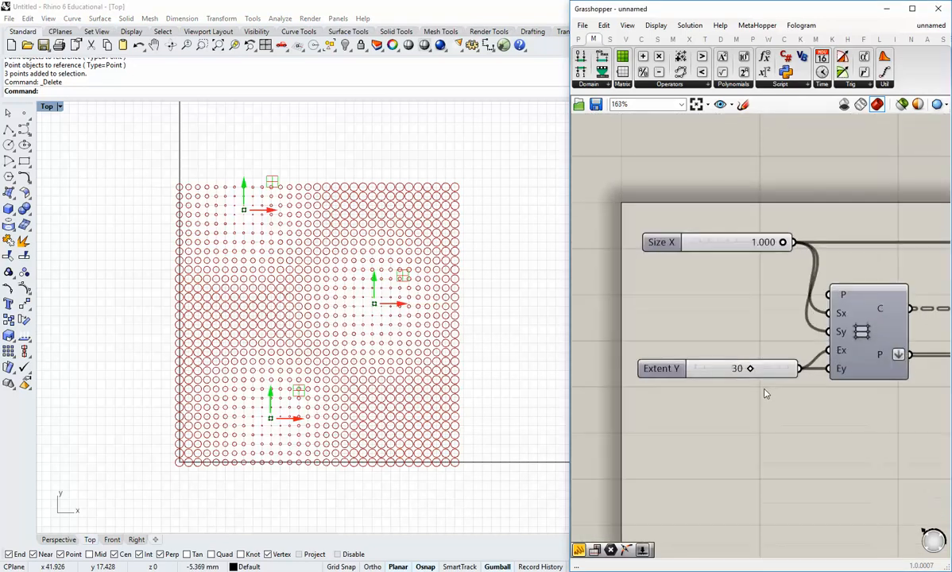
pyautogui.moveTo(706, 357)
pyautogui.mouseDown()
pyautogui.moveTo(725, 359)
pyautogui.moveTo(677, 359)
pyautogui.moveTo(717, 361)
pyautogui.mouseUp()
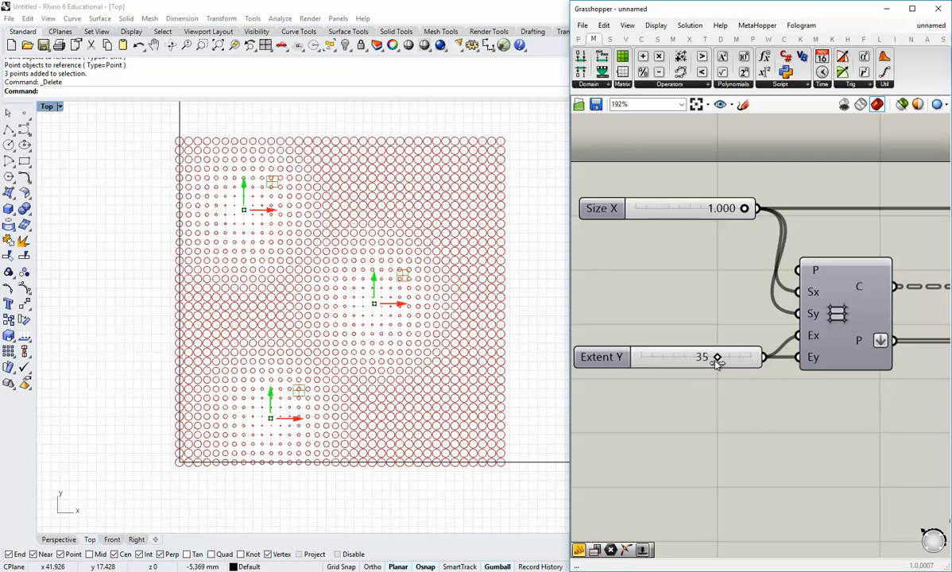
pyautogui.moveTo(744, 209); pyautogui.dragTo(771, 214)
pyautogui.click(676, 225)
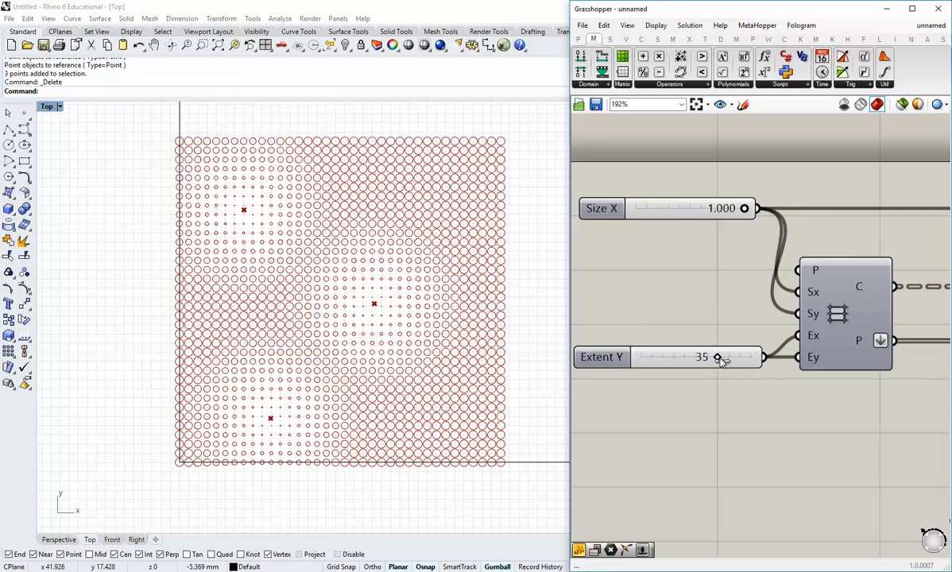
# Select the attractor point parameter and move the point near the grid's middle up and to the right, then deselect the parameter
pyautogui.moveTo(399, 328); pyautogui.dragTo(374, 342, button='right')
pyautogui.moveTo(801, 410); pyautogui.dragTo(718, 395, button='right')
pyautogui.moveTo(846, 491); pyautogui.dragTo(719, 397, button='right')
pyautogui.scroll(-3, 719, 397)
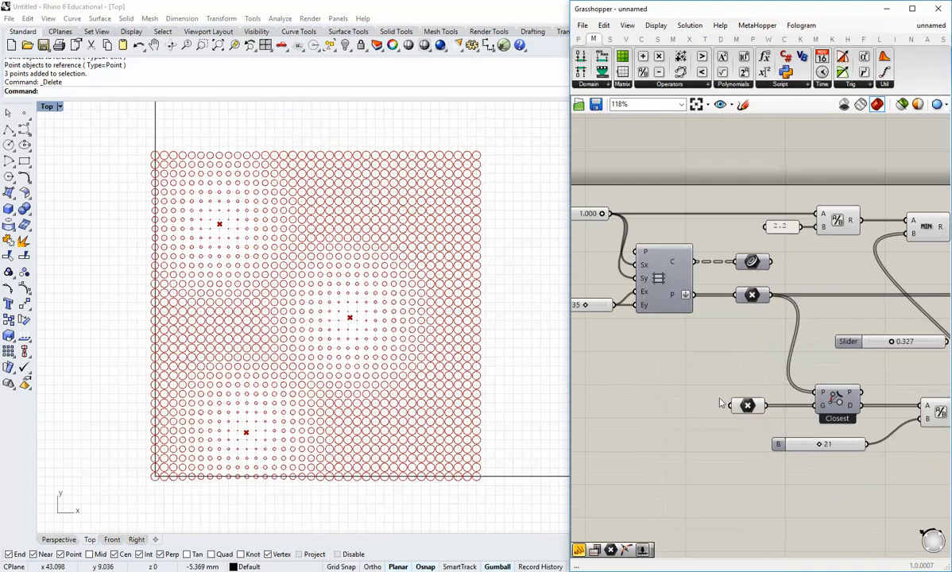
pyautogui.scroll(2, 735, 417)
pyautogui.click(753, 401)
pyautogui.moveTo(350, 318); pyautogui.dragTo(402, 279)
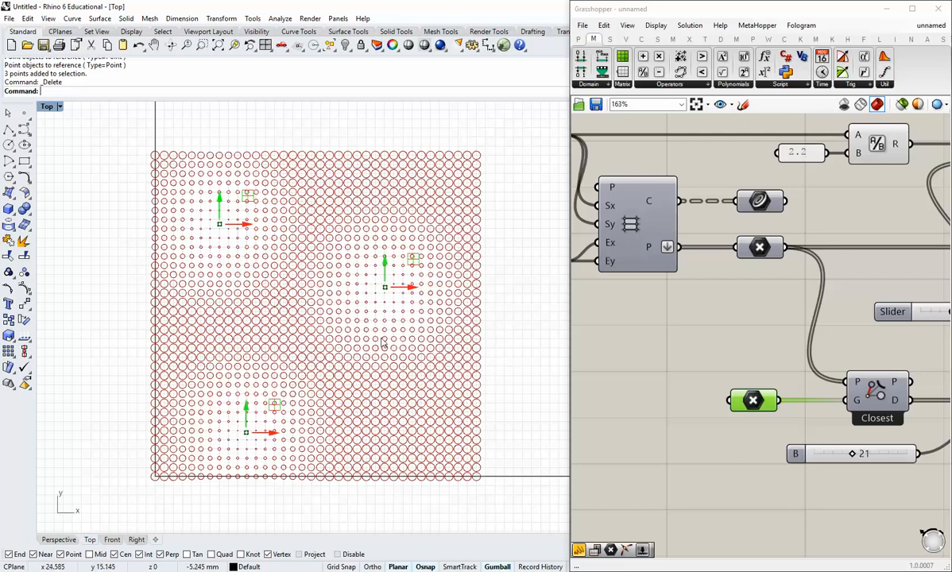
pyautogui.click(708, 398)
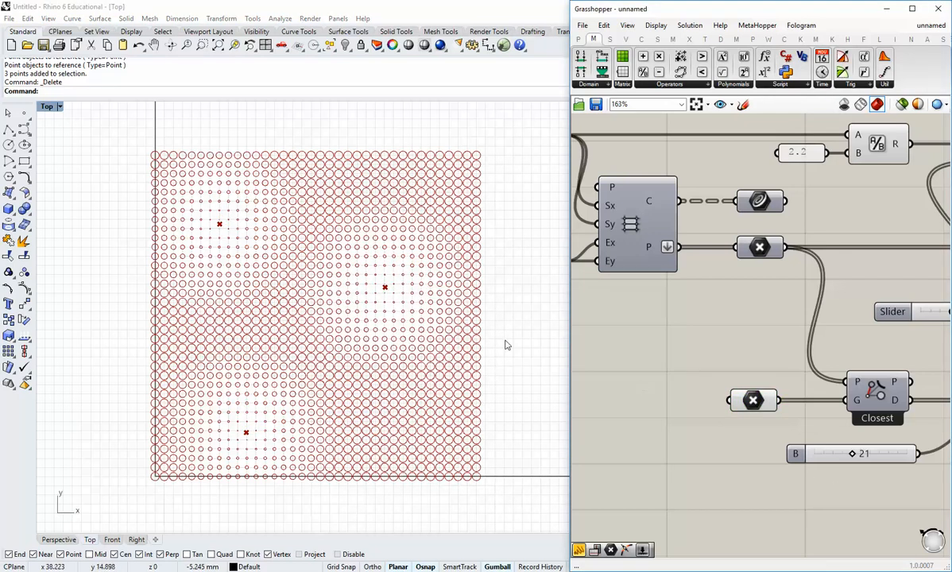
# Widen the Grasshopper window over the Rhino viewport and bring the distance, division and Minimum components into view
pyautogui.moveTo(545, 342); pyautogui.dragTo(513, 344, button='right')
pyautogui.moveTo(566, 327); pyautogui.dragTo(495, 333)
pyautogui.moveTo(578, 375); pyautogui.dragTo(535, 367, button='right')
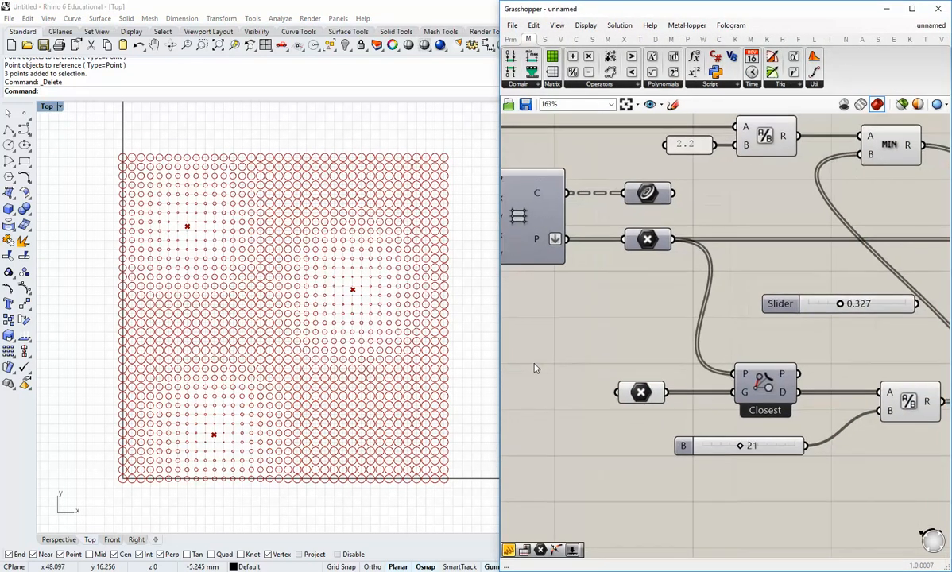
pyautogui.scroll(-2, 535, 368)
pyautogui.scroll(1, 687, 384)
# Spread out the attractor components: lower slider B, shift the point parameter left and the Closest component slightly right
pyautogui.click(698, 384)
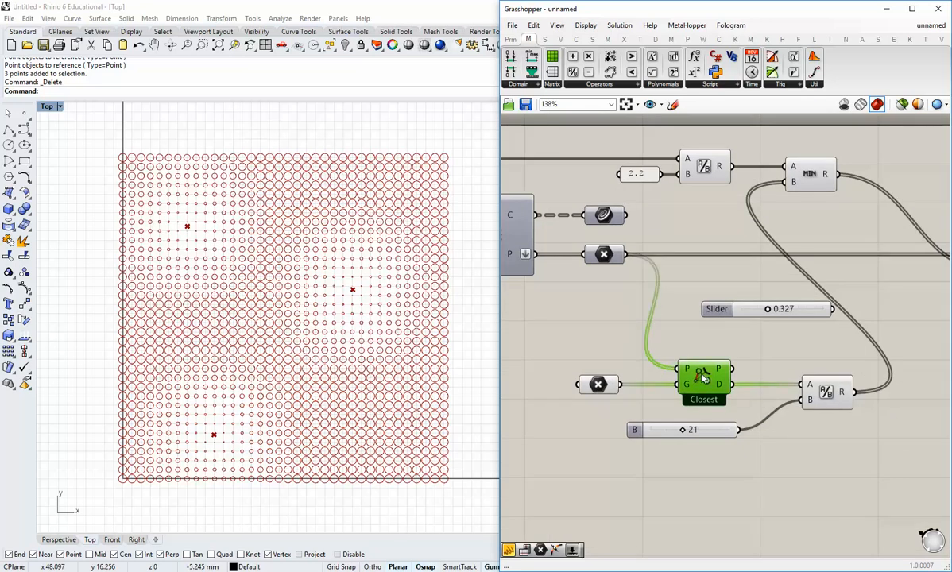
pyautogui.moveTo(718, 436); pyautogui.dragTo(729, 483)
pyautogui.click(705, 433)
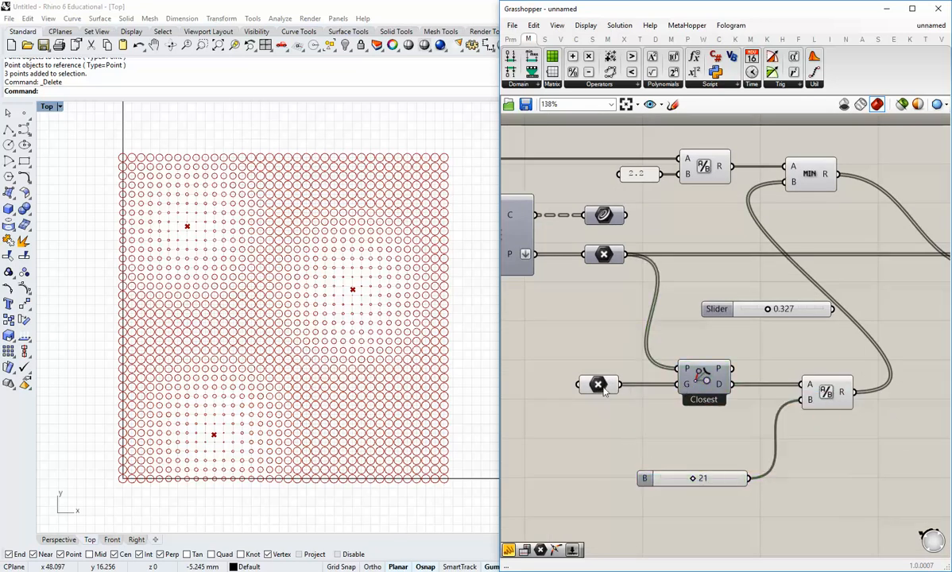
pyautogui.moveTo(605, 388); pyautogui.dragTo(557, 387)
pyautogui.click(562, 330)
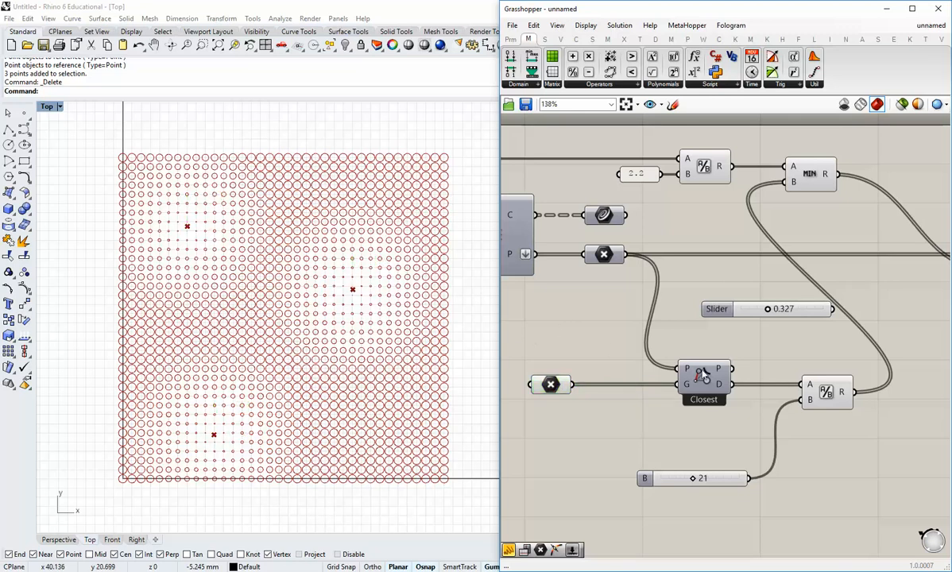
pyautogui.moveTo(702, 377); pyautogui.dragTo(713, 377)
pyautogui.click(673, 404)
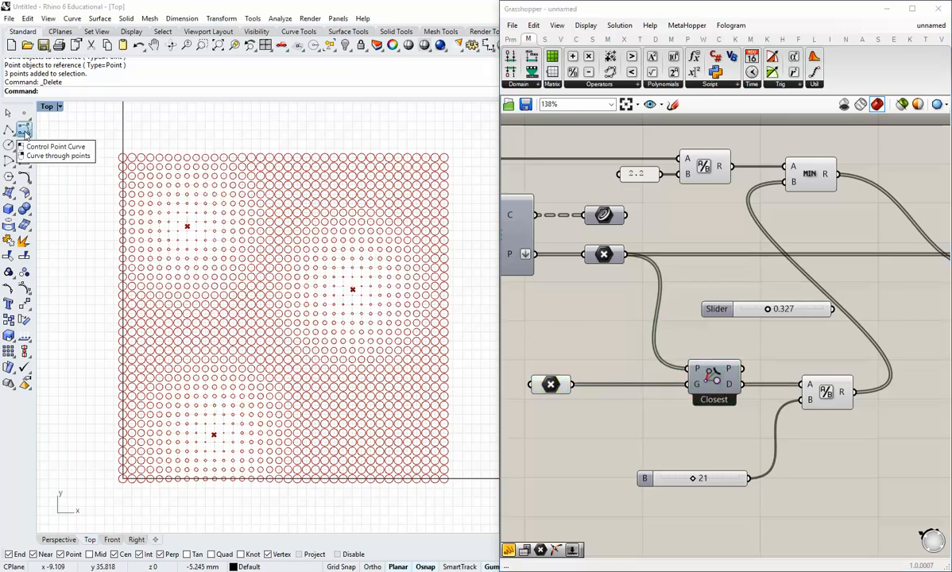
# Draw an S-shaped, degree 3 control point curve with six points from the grid's lower left to just above its upper right
pyautogui.click(25, 131)
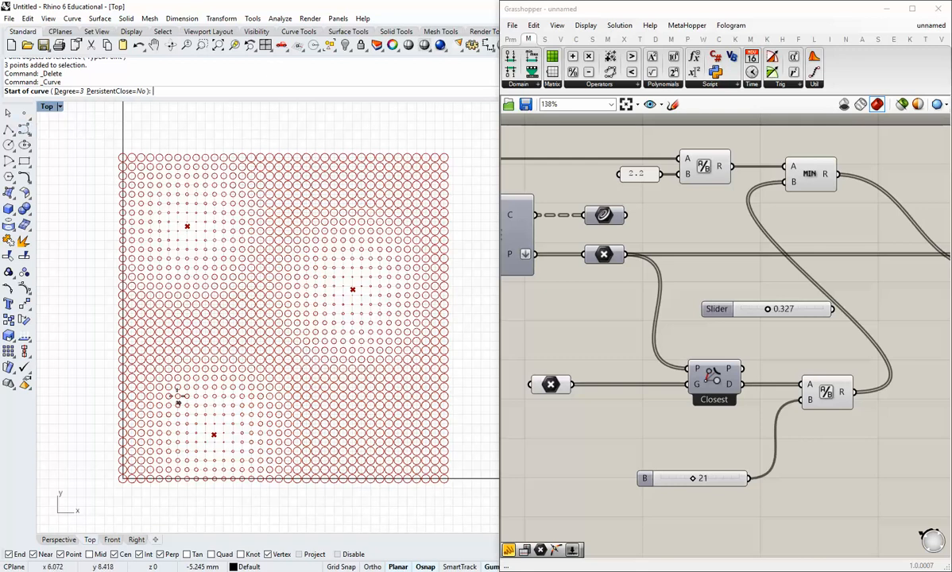
pyautogui.click(171, 378)
pyautogui.click(239, 435)
pyautogui.click(307, 457)
pyautogui.click(378, 377)
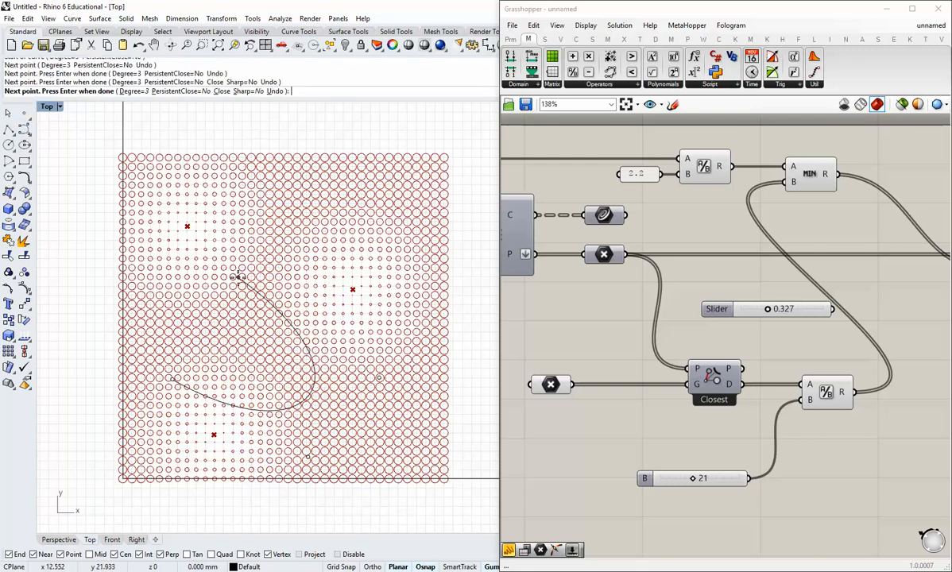
pyautogui.click(239, 210)
pyautogui.click(379, 138)
pyautogui.press('Return')
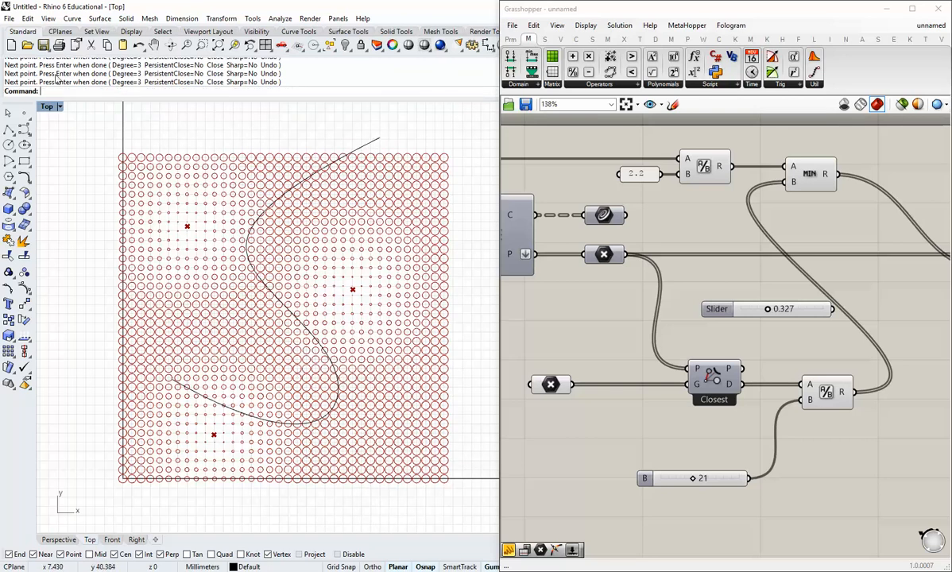
# Add a Curve parameter below the attractor point parameter and reference the drawn S-shaped curve in it
pyautogui.click(509, 39)
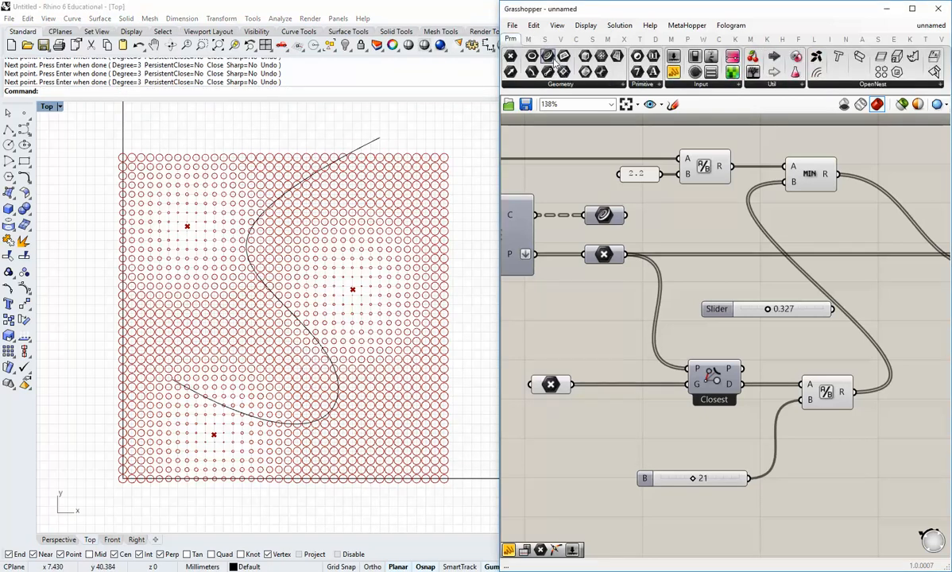
pyautogui.moveTo(586, 286); pyautogui.dragTo(603, 409)
pyautogui.rightClick(604, 412)
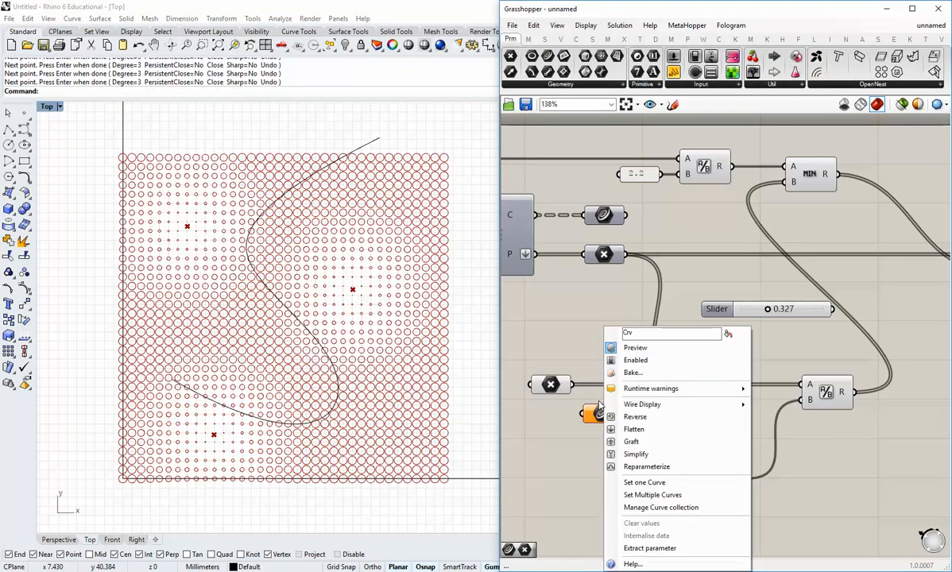
pyautogui.click(650, 482)
pyautogui.click(325, 359)
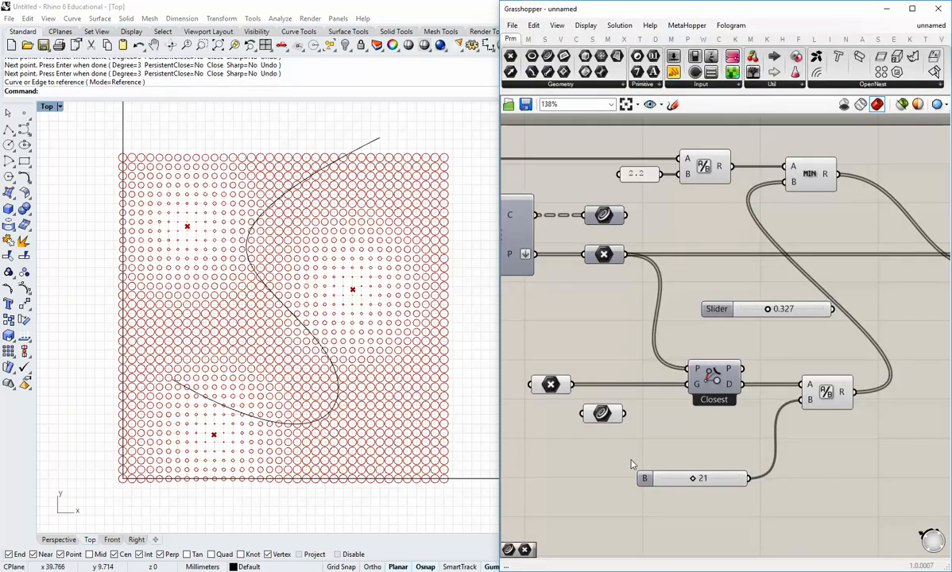
# Connect the Curve parameter to the Closest component's G input in place of the points, and tidy its position
pyautogui.moveTo(602, 413); pyautogui.dragTo(688, 385)
pyautogui.click(653, 445)
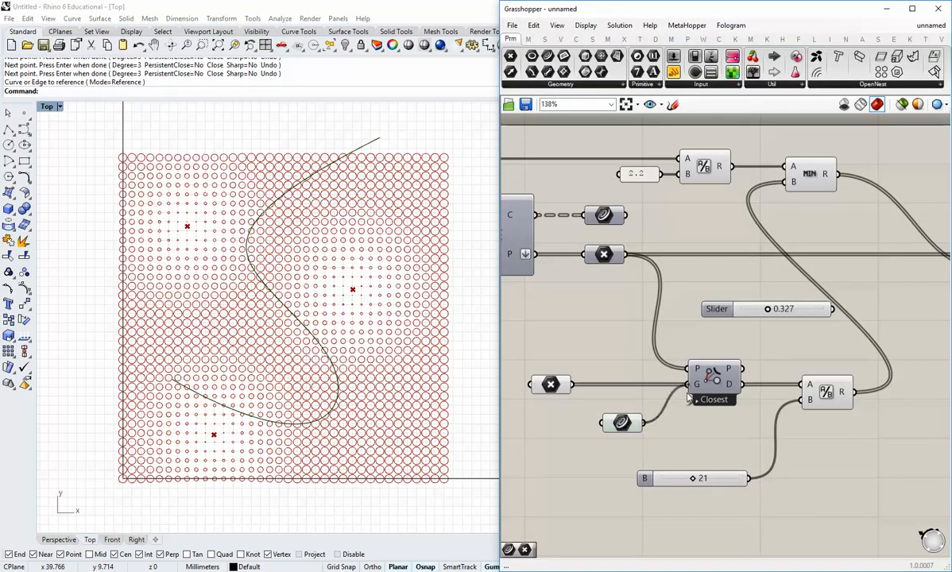
pyautogui.moveTo(633, 429); pyautogui.dragTo(625, 417)
pyautogui.click(520, 425)
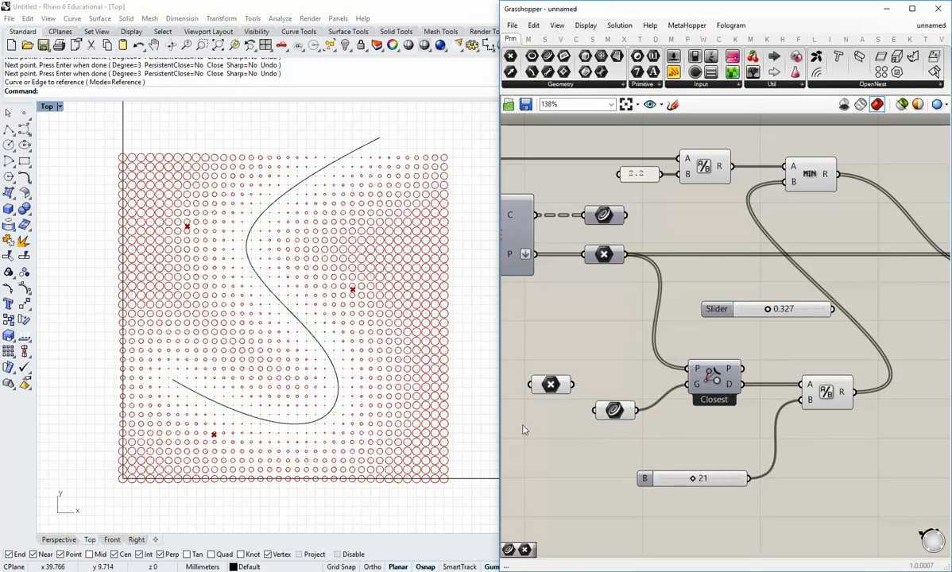
# Reshape the curve by moving its upper bend's control point right, its lower-left end beyond the grid and its lower bend's control point right
pyautogui.click(325, 352)
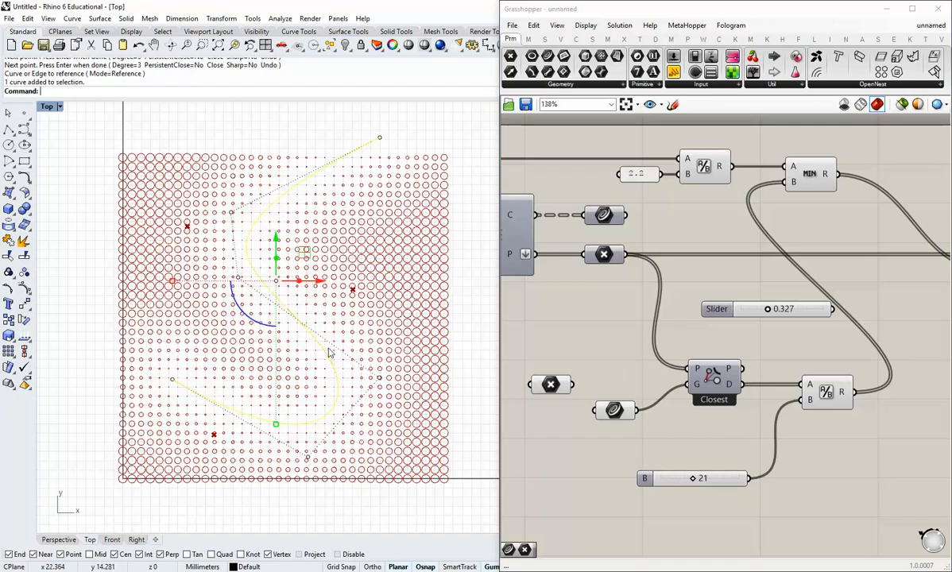
pyautogui.moveTo(230, 213); pyautogui.dragTo(356, 232)
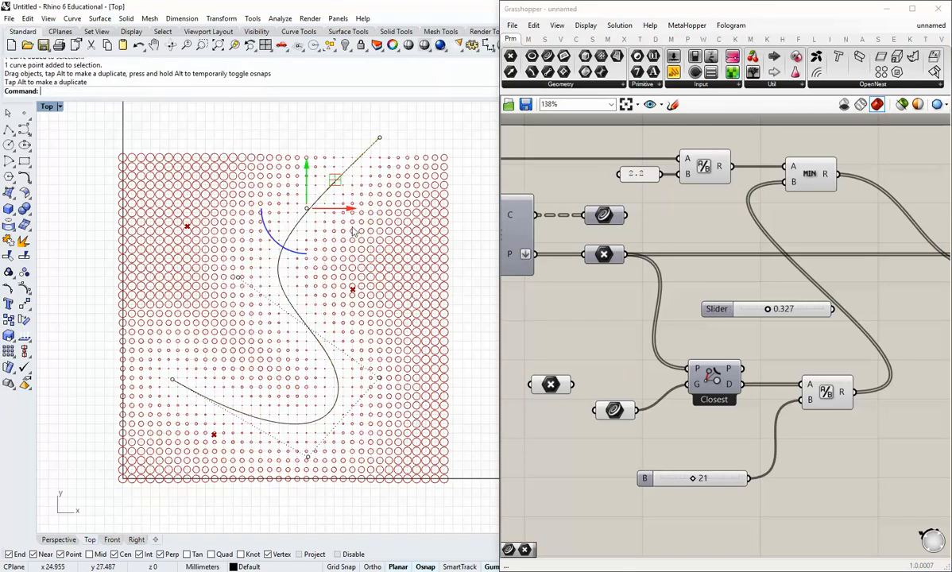
pyautogui.click(189, 393)
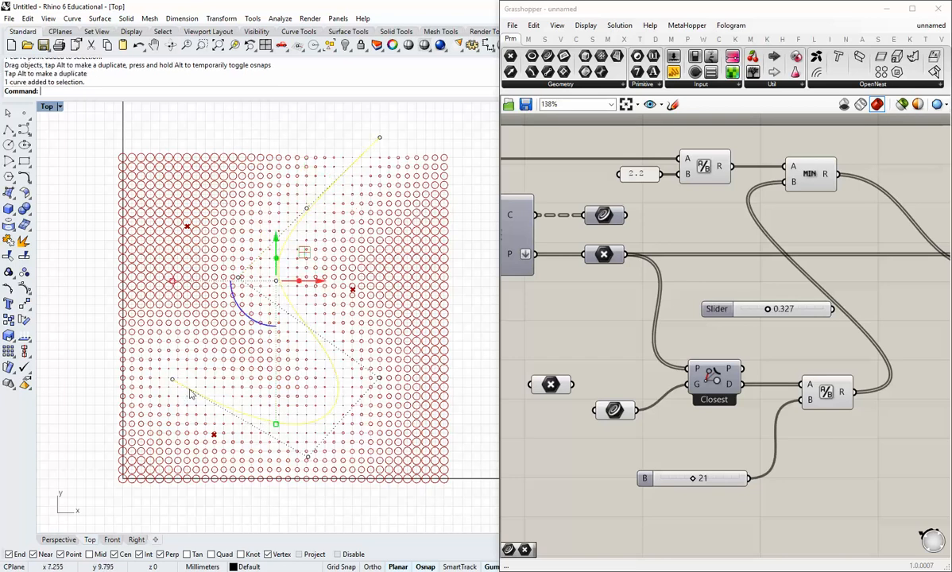
pyautogui.moveTo(175, 385); pyautogui.dragTo(74, 413)
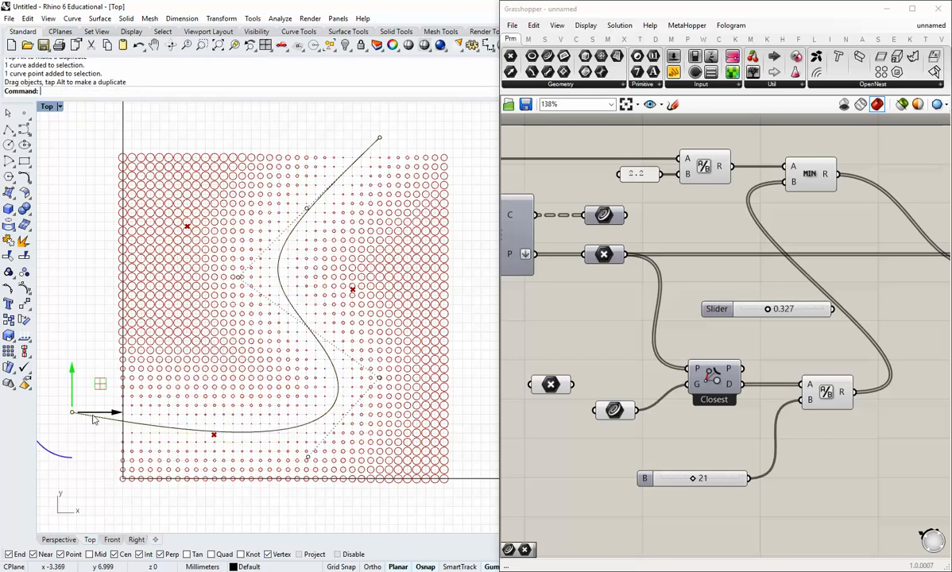
pyautogui.click(371, 370)
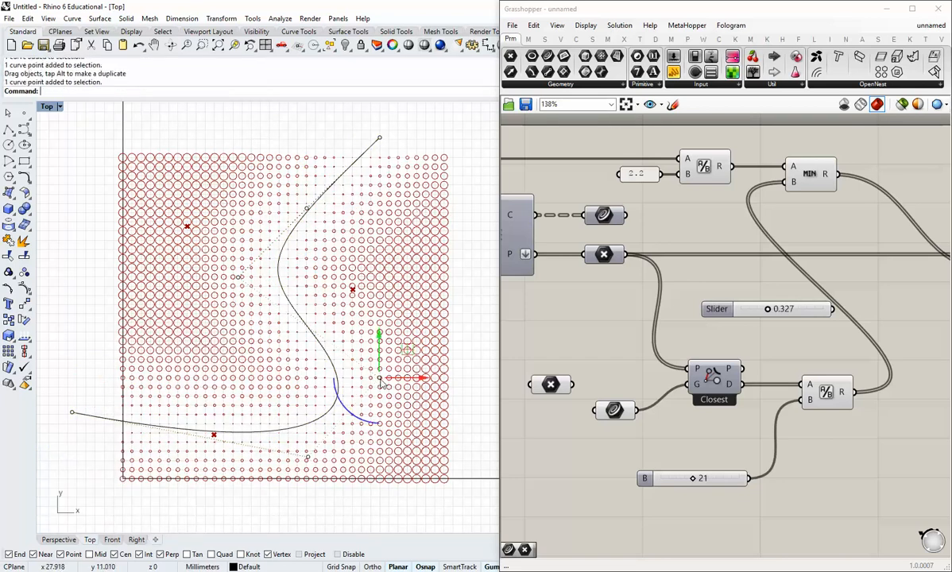
pyautogui.moveTo(371, 369); pyautogui.dragTo(423, 379)
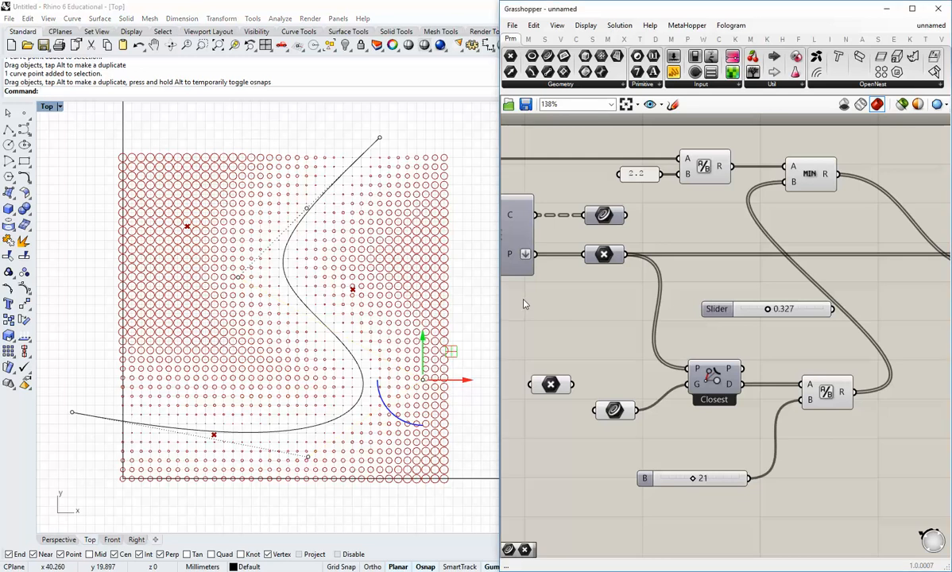
pyautogui.moveTo(445, 296); pyautogui.dragTo(395, 309, button='right')
pyautogui.press('Escape')
pyautogui.press('Escape')
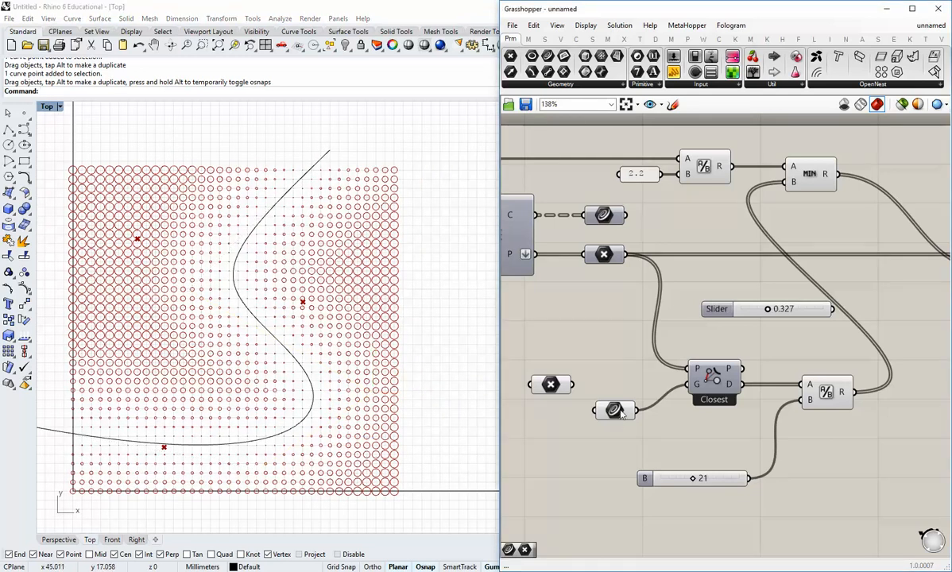
# Add the point parameter to the Closest component's G input alongside the curve, and move the right attractor point right and up, the upper-left one slightly right
pyautogui.moveTo(621, 412); pyautogui.dragTo(615, 429)
pyautogui.keyDown('shift'); pyautogui.moveTo(573, 385); pyautogui.dragTo(690, 385); pyautogui.keyUp('shift')
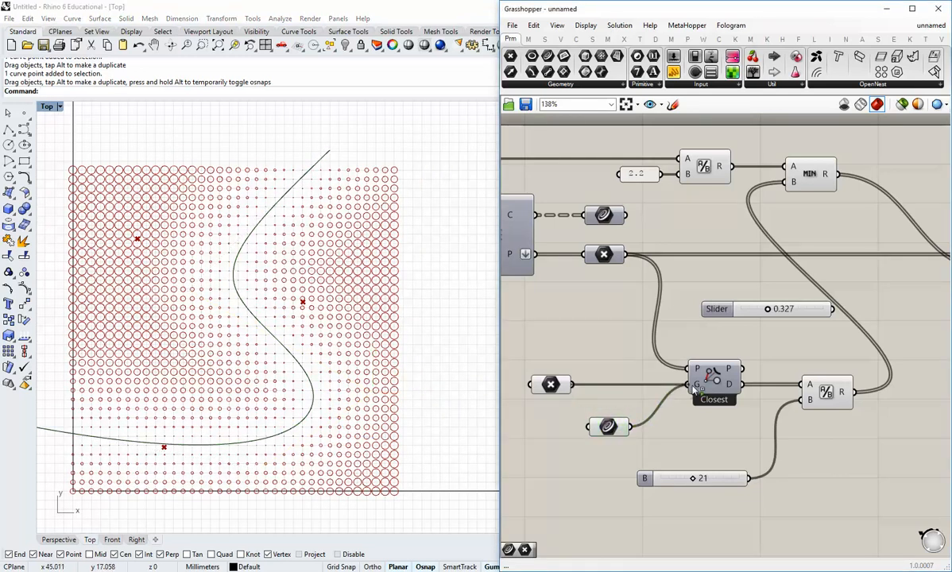
pyautogui.click(550, 384)
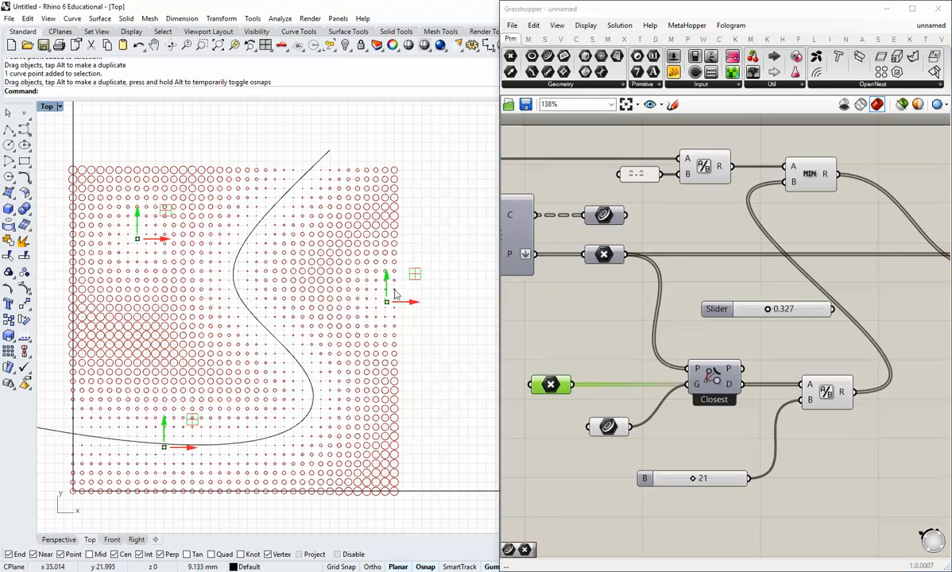
pyautogui.moveTo(386, 281); pyautogui.dragTo(387, 238)
pyautogui.moveTo(150, 259); pyautogui.dragTo(265, 268, button='right')
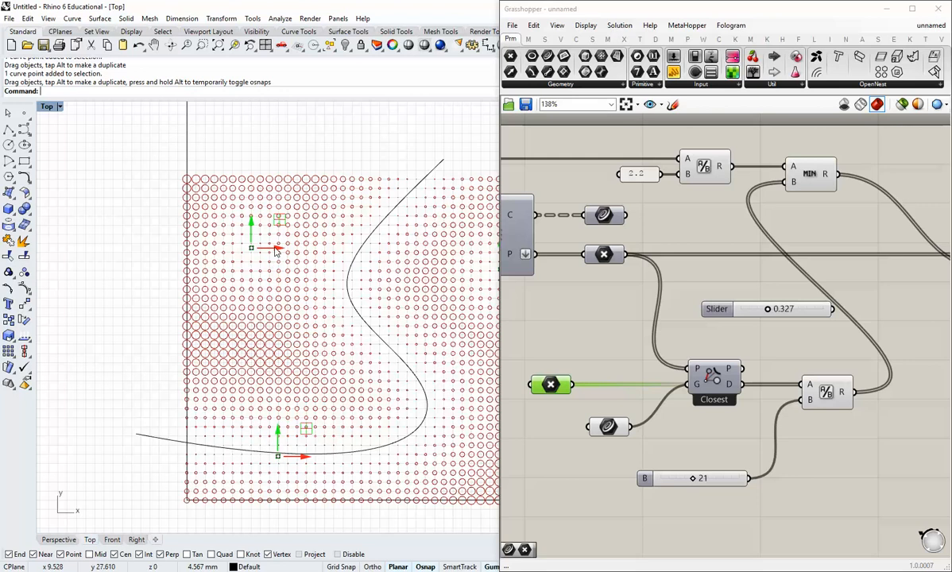
pyautogui.moveTo(274, 247); pyautogui.dragTo(295, 252)
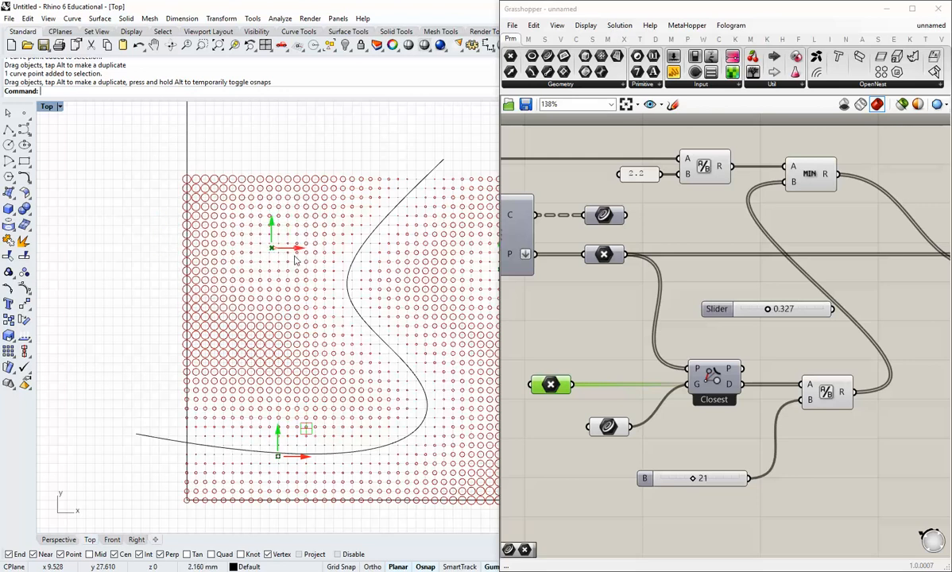
# Set slider B, which divides the closest distance, to 27
pyautogui.moveTo(681, 481); pyautogui.dragTo(674, 445, button='right')
pyautogui.moveTo(687, 445)
pyautogui.mouseDown()
pyautogui.moveTo(713, 454)
pyautogui.moveTo(697, 453)
pyautogui.mouseUp()
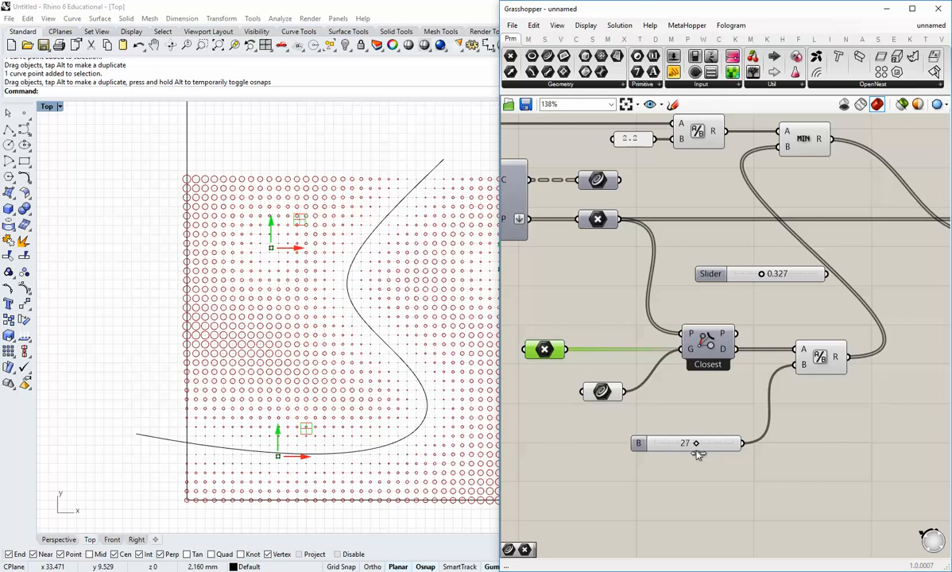
pyautogui.click(678, 512)
# Select the attractor curve and move its lower-left end point down below the grid's lower-left corner
pyautogui.moveTo(397, 418); pyautogui.dragTo(271, 349, button='right')
pyautogui.scroll(-4, 362, 435)
pyautogui.scroll(2, 240, 422)
pyautogui.click(287, 345)
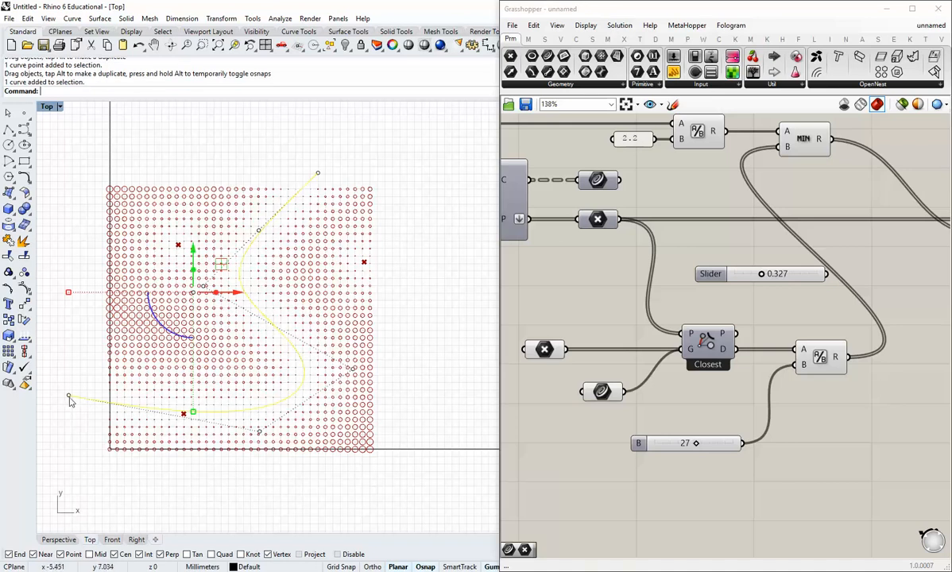
pyautogui.moveTo(69, 395); pyautogui.dragTo(80, 469)
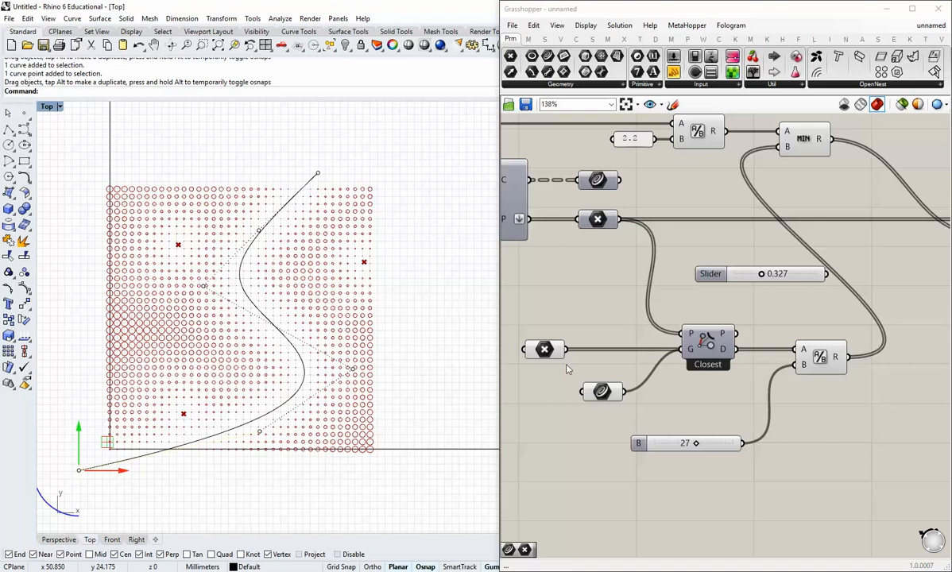
# Move the Curve and point parameters closer to the Closest component and select the point parameter
pyautogui.moveTo(606, 391); pyautogui.dragTo(612, 387)
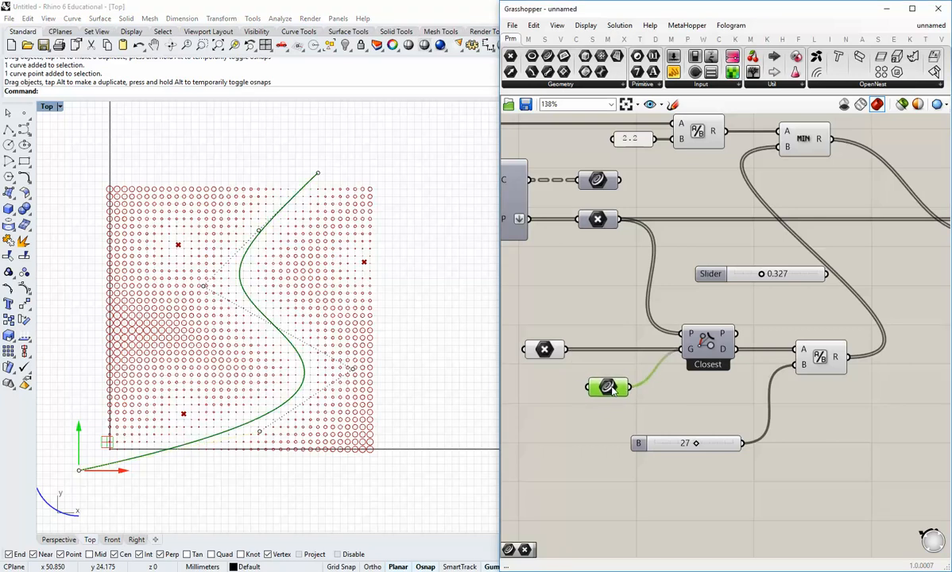
pyautogui.keyDown('shift'); pyautogui.moveTo(544, 351); pyautogui.dragTo(563, 361); pyautogui.keyUp('shift')
pyautogui.click(563, 351)
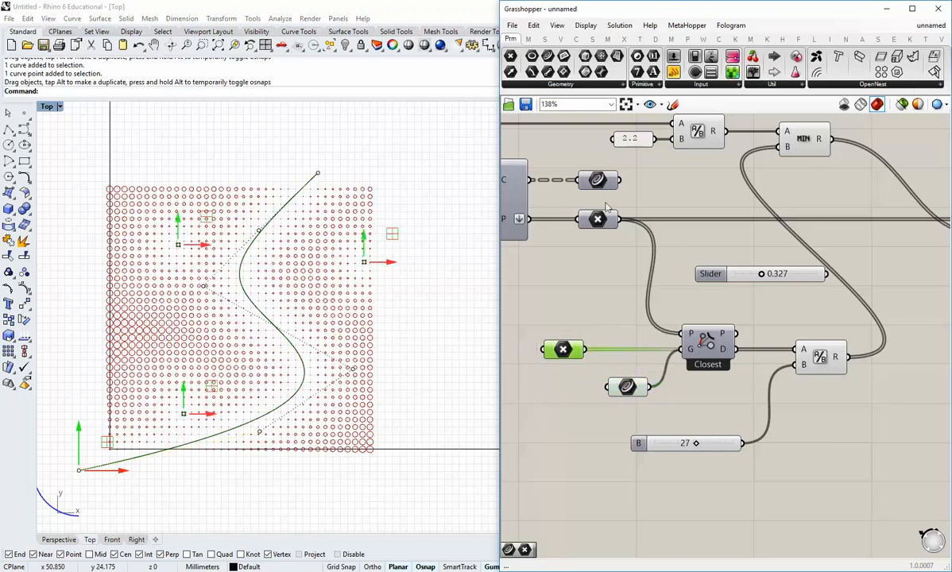
# Align the attractor point parameter directly above the curve parameter beside the Closest component, and move slider B further down
pyautogui.click(620, 358)
pyautogui.click(626, 386)
pyautogui.click(602, 324)
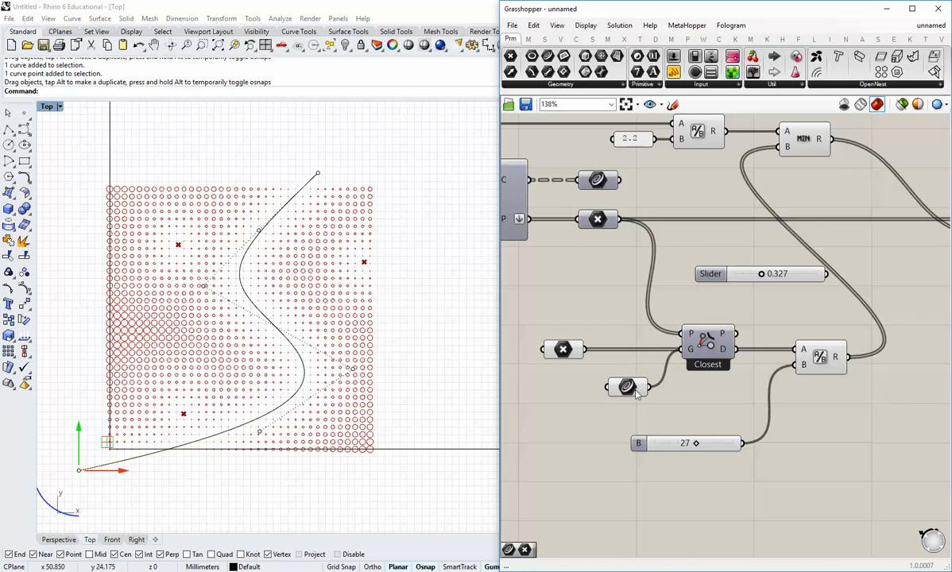
pyautogui.moveTo(636, 392); pyautogui.dragTo(616, 390)
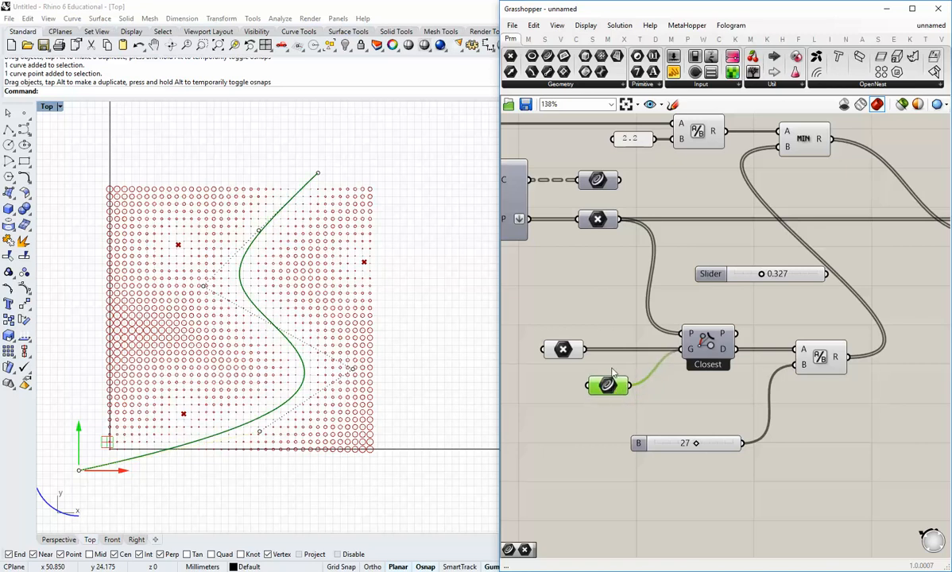
pyautogui.moveTo(566, 353); pyautogui.dragTo(612, 350)
pyautogui.moveTo(619, 409); pyautogui.dragTo(588, 277)
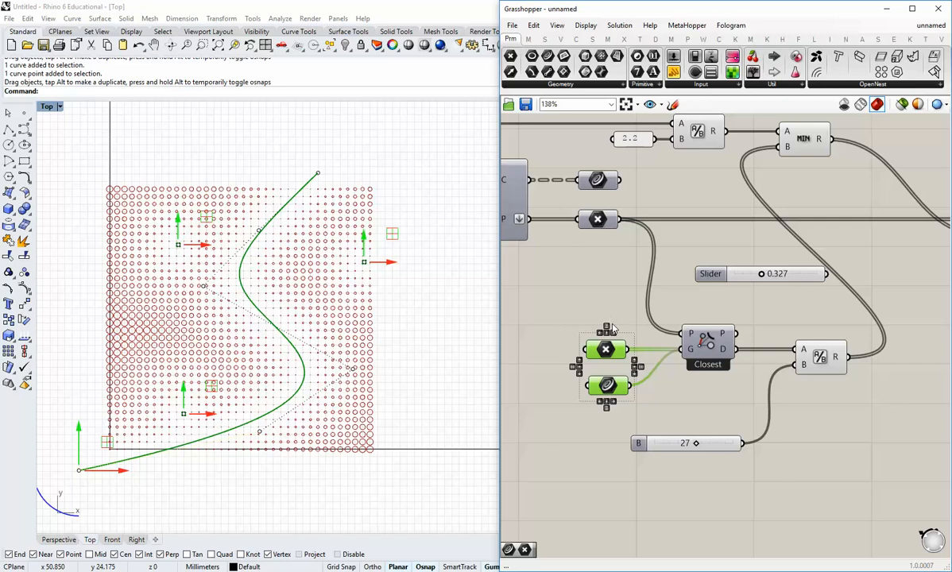
pyautogui.click(611, 324)
pyautogui.click(622, 317)
pyautogui.click(612, 385)
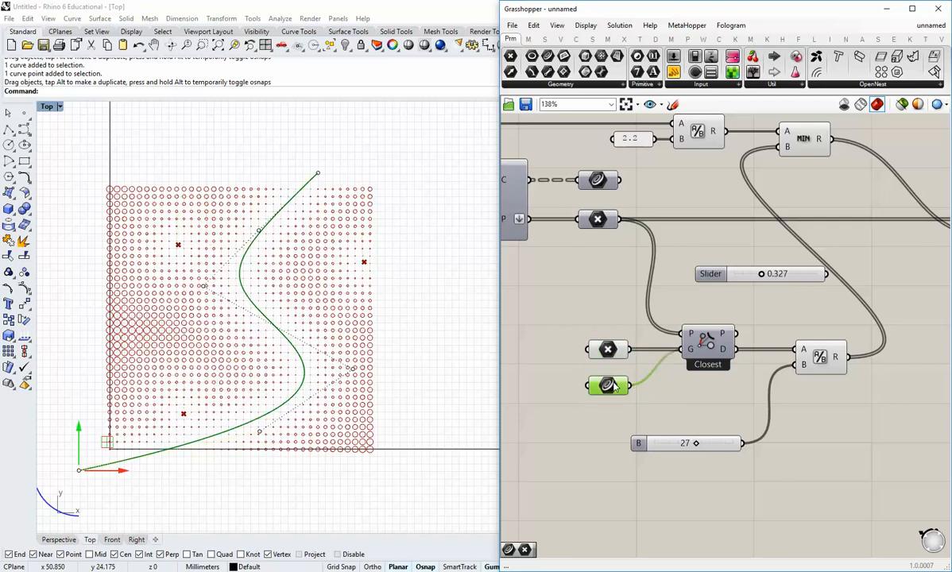
pyautogui.click(587, 325)
pyautogui.moveTo(642, 390); pyautogui.dragTo(597, 376, button='right')
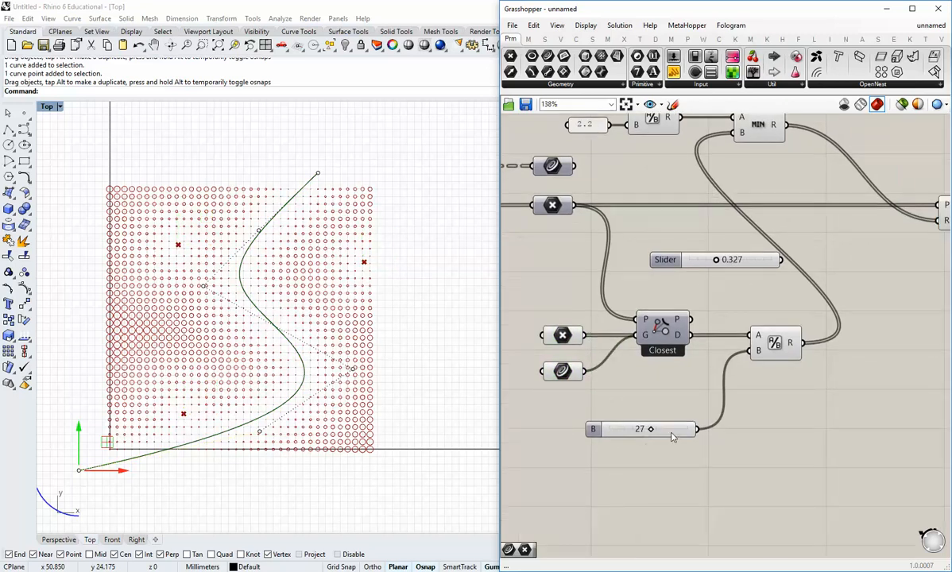
pyautogui.moveTo(671, 434); pyautogui.dragTo(682, 467)
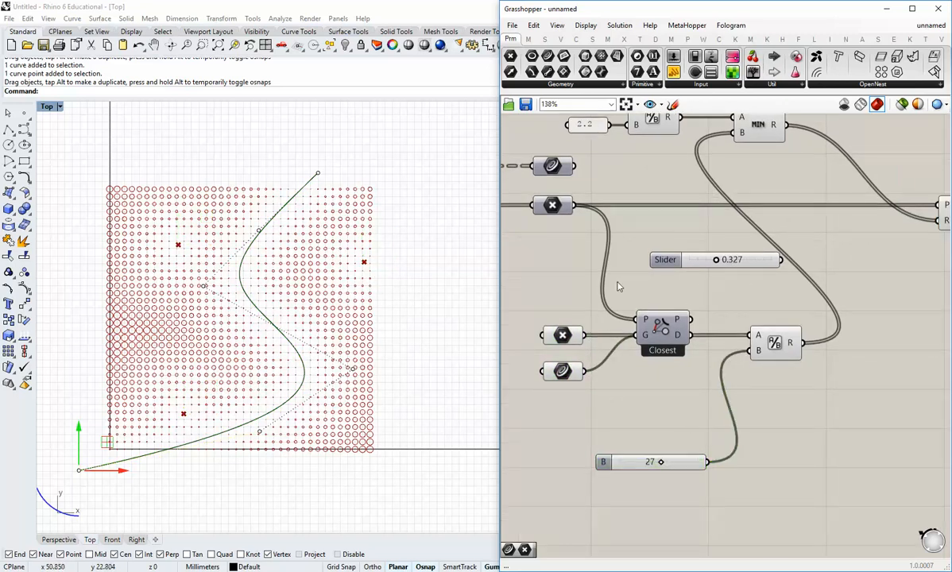
# Widen the Grasshopper window and delete the old point and vector example components with their X, Y, Z sliders above the group
pyautogui.moveTo(498, 273); pyautogui.dragTo(378, 273)
pyautogui.scroll(-3, 487, 346)
pyautogui.scroll(-1, 446, 332)
pyautogui.moveTo(447, 332); pyautogui.dragTo(548, 337, button='right')
pyautogui.moveTo(554, 282); pyautogui.dragTo(552, 349, button='right')
pyautogui.moveTo(725, 257); pyautogui.dragTo(524, 131)
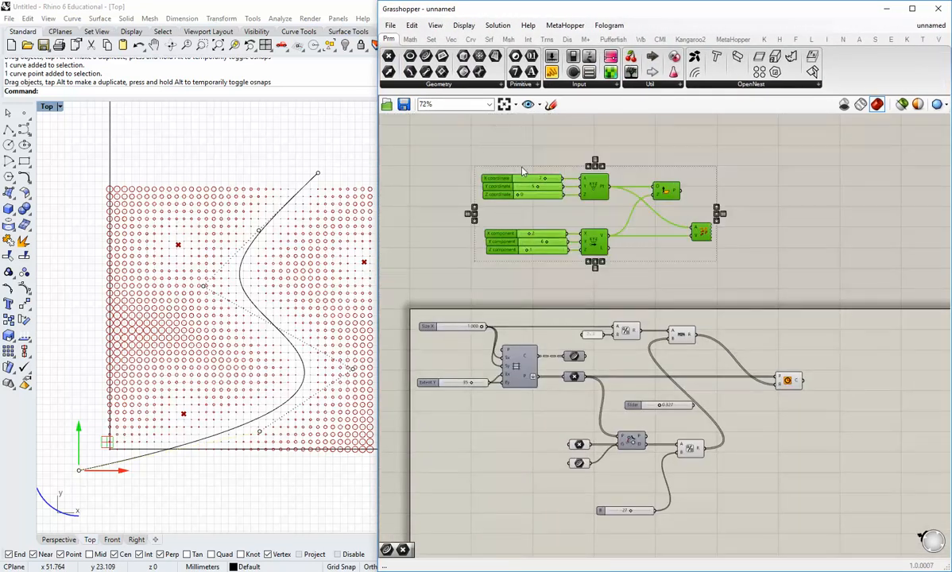
pyautogui.press('Delete')
# Disconnect the curve parameter from the Closest component's G input and move it aside, away from the point parameter
pyautogui.scroll(1, 558, 347)
pyautogui.scroll(1, 558, 347)
pyautogui.moveTo(557, 347)
pyautogui.mouseDown(button='right')
pyautogui.moveTo(561, 308)
pyautogui.moveTo(563, 333)
pyautogui.mouseUp(button='right')
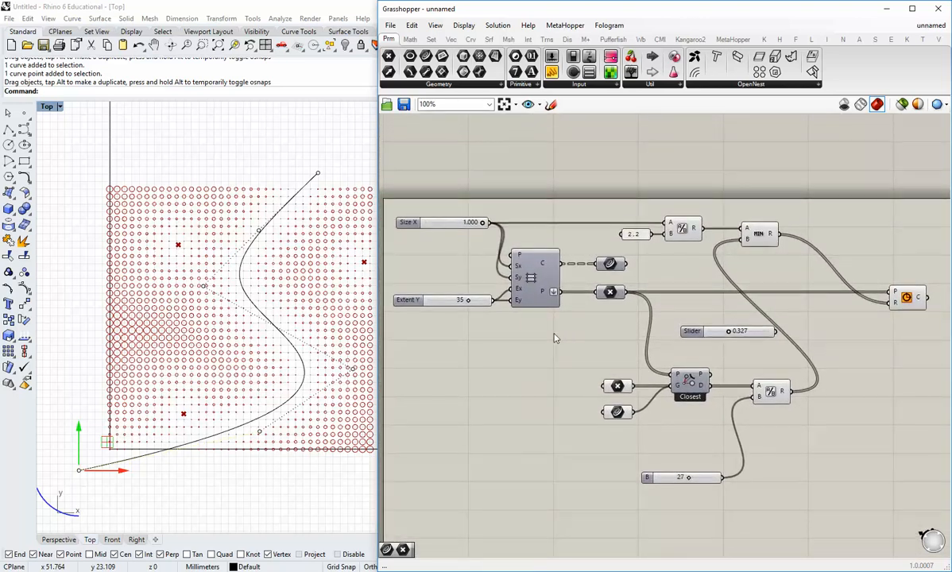
pyautogui.click(59, 347)
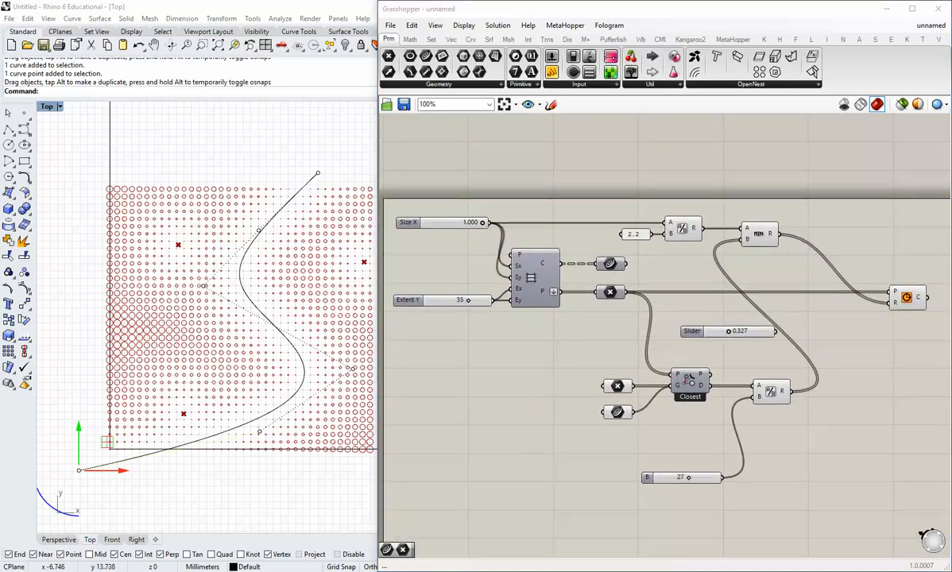
pyautogui.moveTo(508, 361); pyautogui.dragTo(467, 347, button='right')
pyautogui.scroll(1, 588, 407)
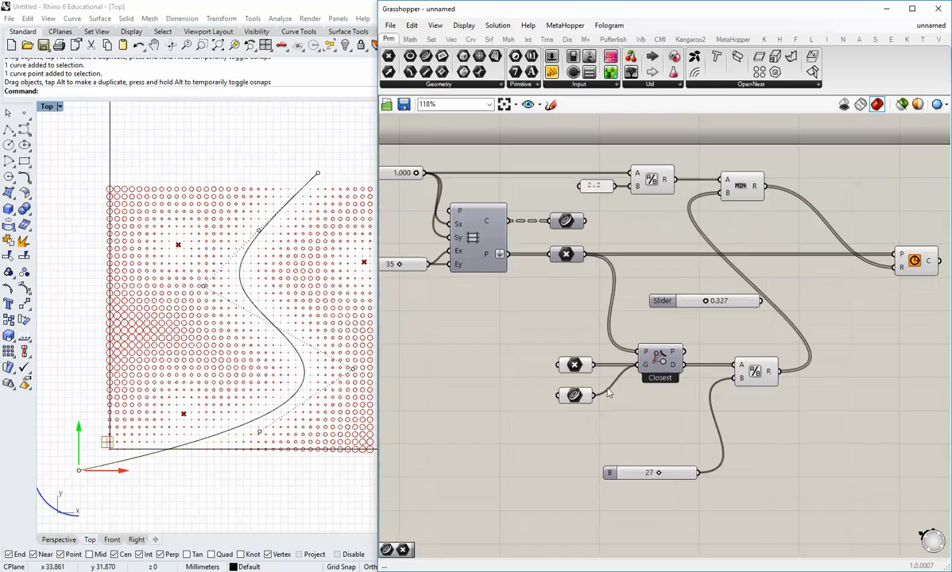
pyautogui.rightClick(643, 364)
pyautogui.moveTo(680, 402)
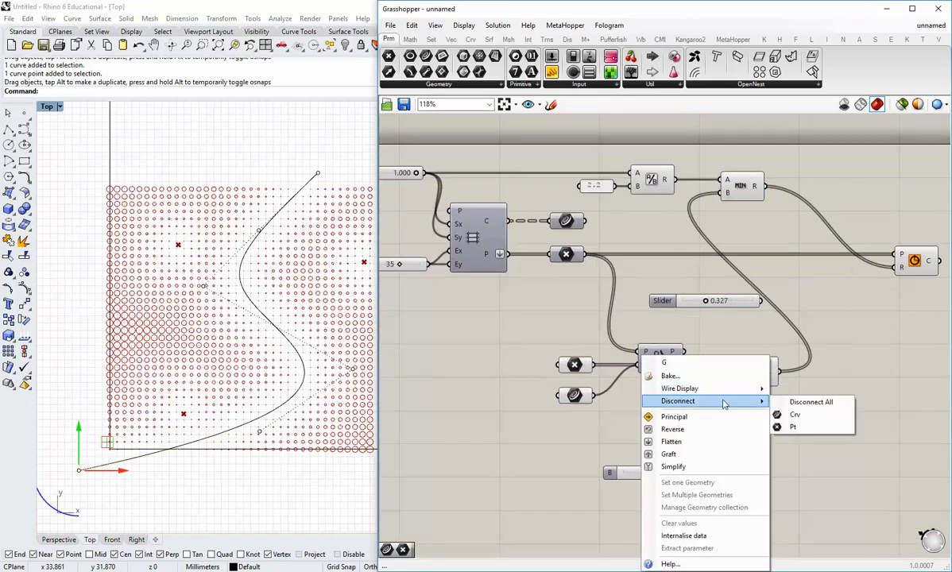
pyautogui.click(792, 427)
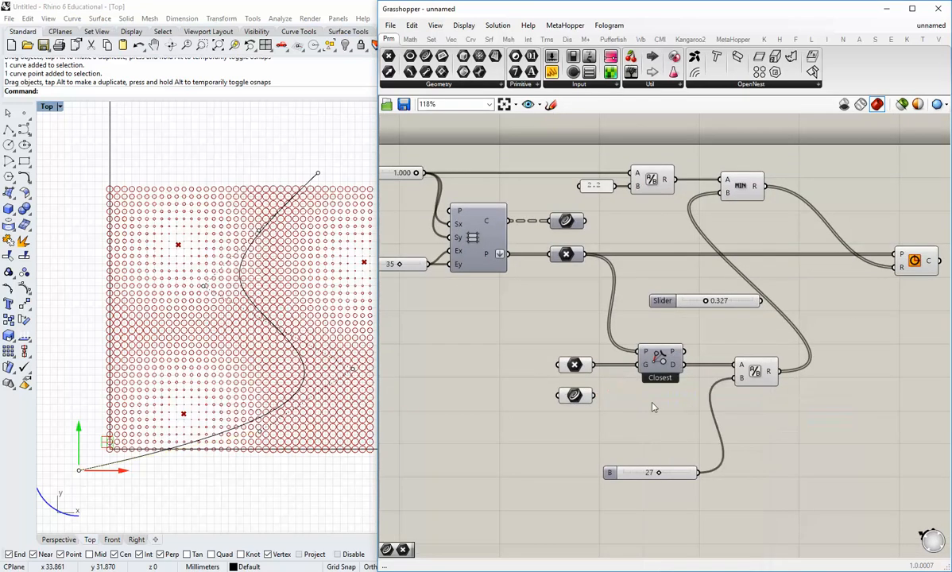
pyautogui.rightClick(580, 396)
pyautogui.press('Escape')
pyautogui.moveTo(576, 389); pyautogui.dragTo(474, 388)
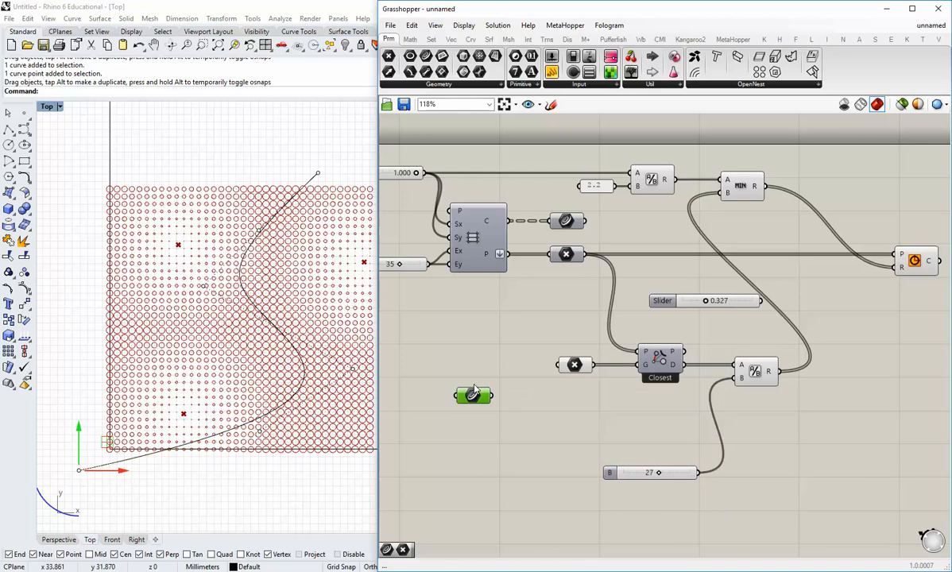
# Hide the attractor curve in the Rhino Top view
pyautogui.click(293, 203)
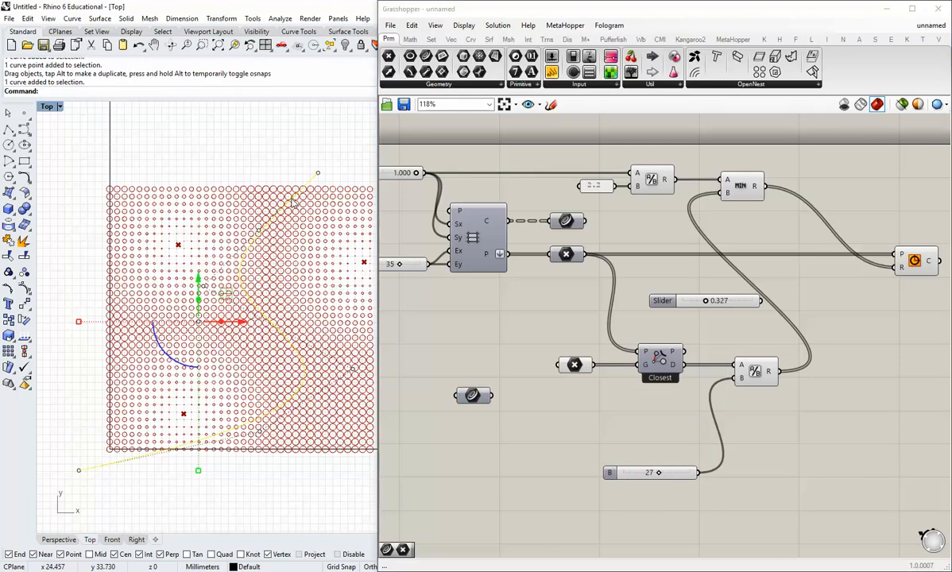
pyautogui.write('Hide')
pyautogui.press('Return')
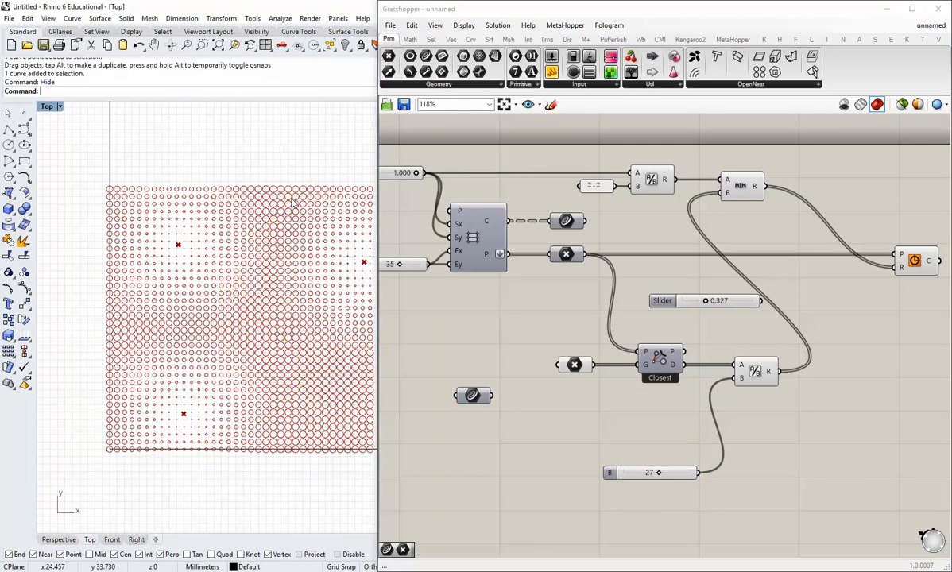
# Resize the Grasshopper window so that the whole circle grid with its three attractor points fits in the Top view beside it
pyautogui.click(576, 367)
pyautogui.moveTo(304, 290); pyautogui.dragTo(259, 281, button='right')
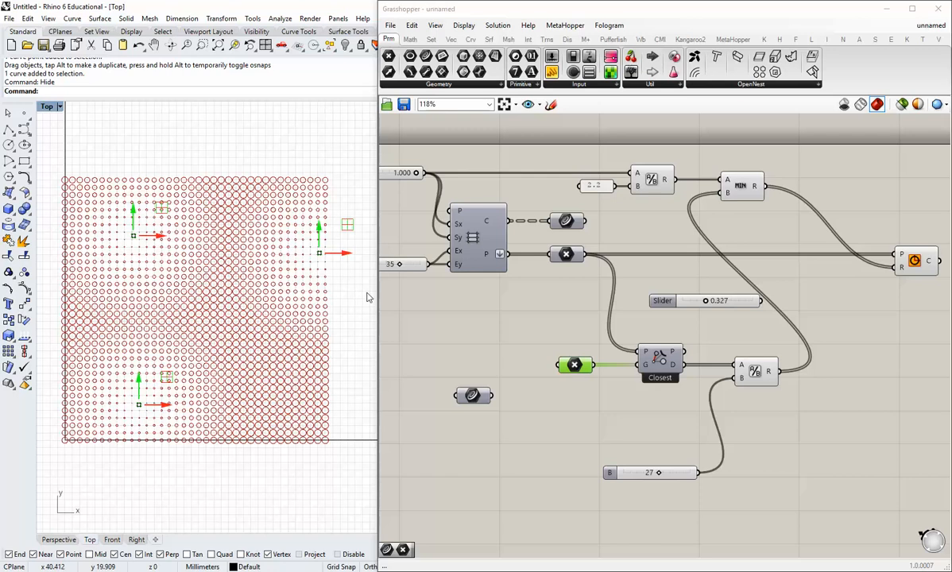
pyautogui.moveTo(375, 288); pyautogui.dragTo(479, 294)
pyautogui.scroll(2, 241, 341)
pyautogui.click(547, 335)
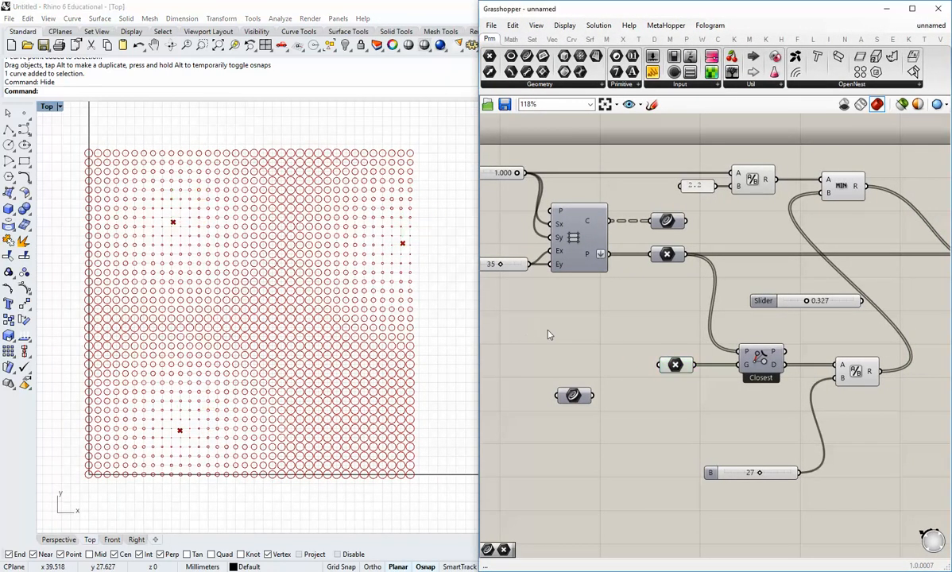
pyautogui.moveTo(475, 326); pyautogui.dragTo(439, 326)
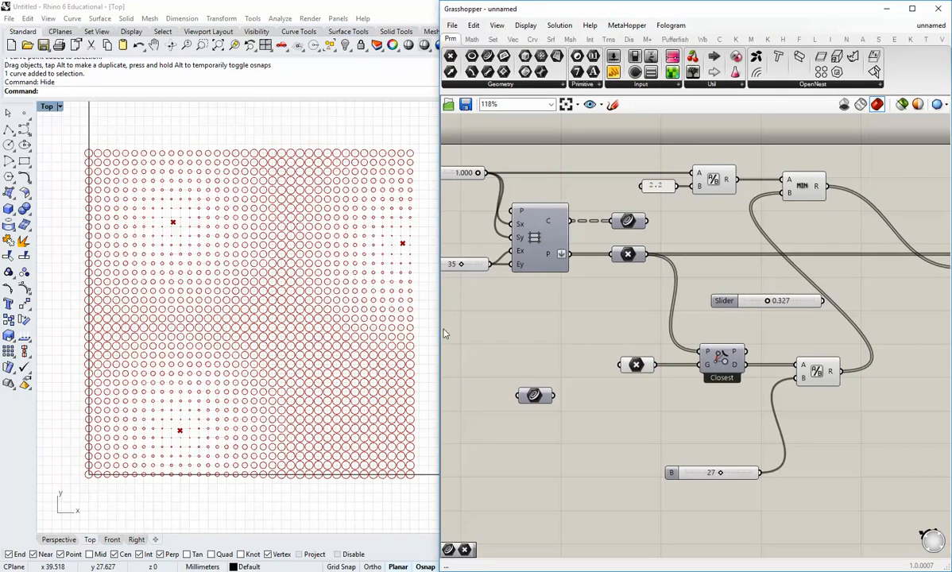
# Move slider B up, closer to the Closest and Division components
pyautogui.moveTo(534, 333); pyautogui.dragTo(527, 356, button='right')
pyautogui.moveTo(678, 470); pyautogui.dragTo(571, 393, button='right')
pyautogui.moveTo(628, 425); pyautogui.dragTo(630, 378)
pyautogui.click(731, 403)
pyautogui.moveTo(738, 359); pyautogui.dragTo(696, 459, button='right')
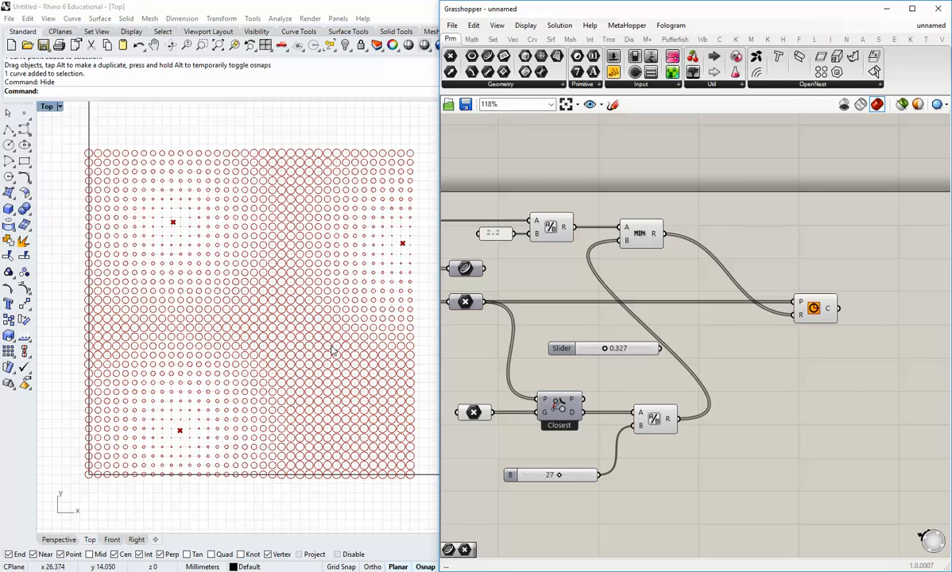
# Delete the unused 0.327 slider and shift the Minimum component slightly right
pyautogui.moveTo(435, 313); pyautogui.dragTo(425, 315)
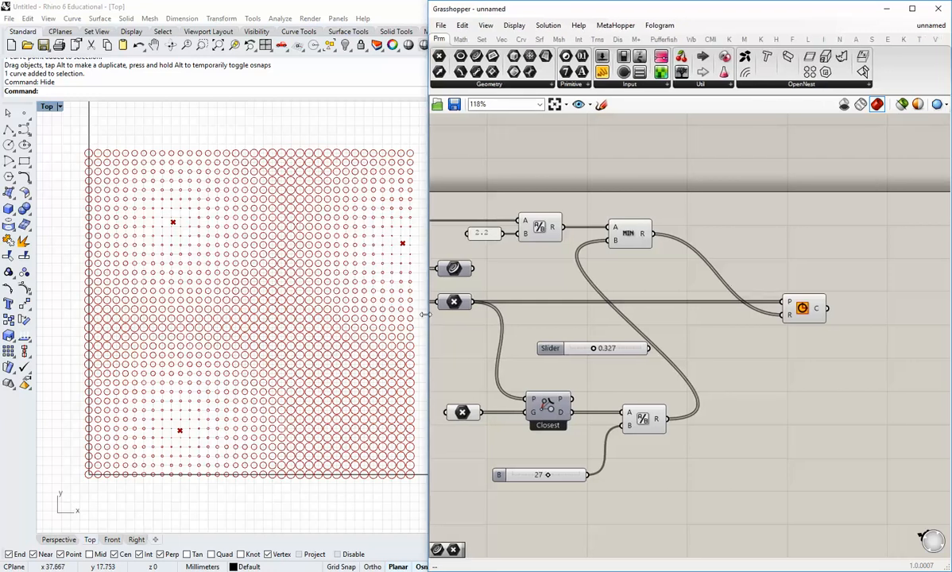
pyautogui.click(620, 352)
pyautogui.press('Delete')
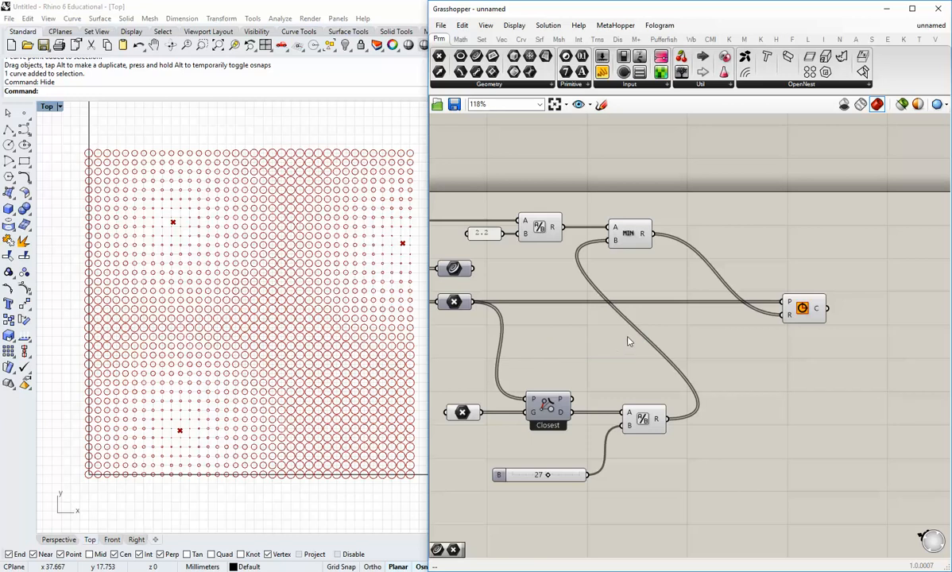
pyautogui.moveTo(628, 229); pyautogui.dragTo(638, 229)
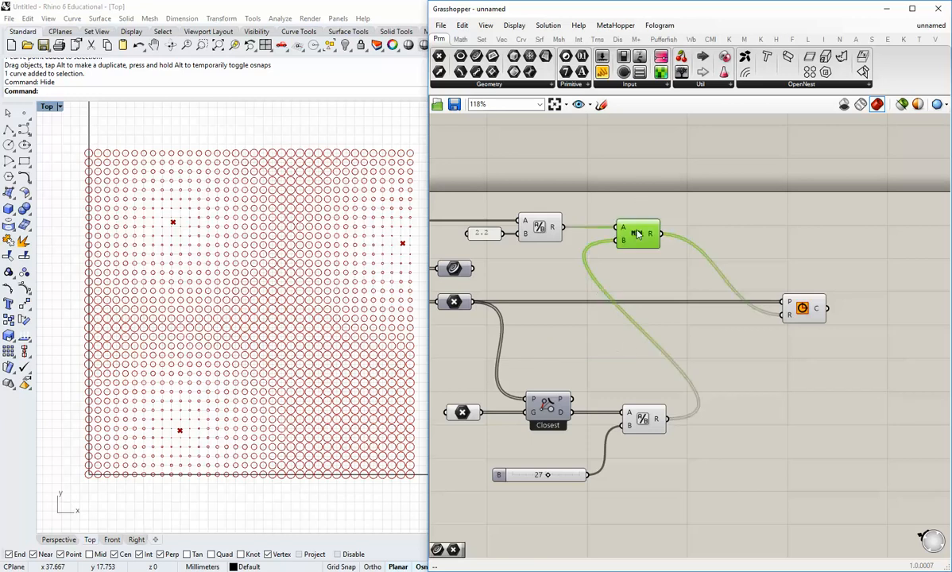
# Place a Vector 2Pt component in the space above the Closest and Division components
pyautogui.click(501, 39)
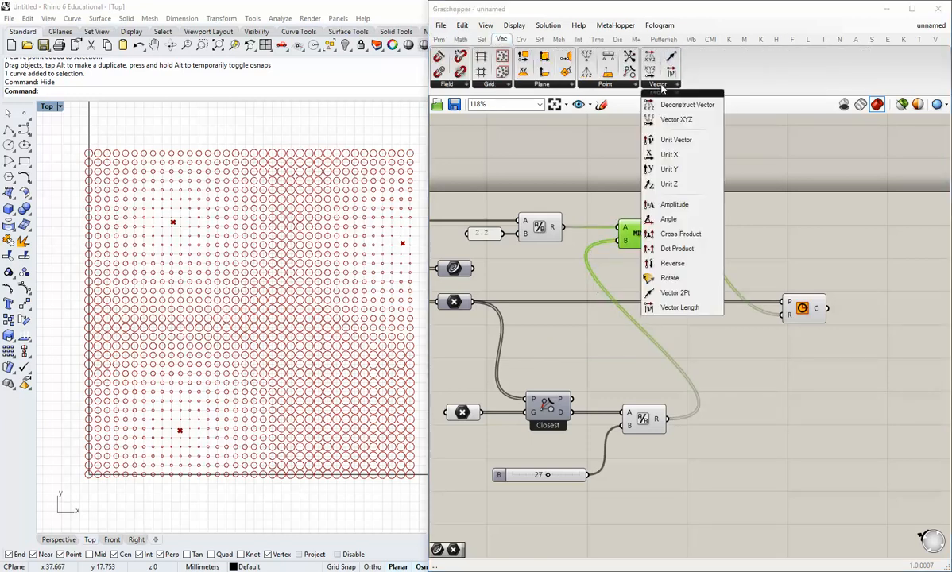
pyautogui.click(659, 84)
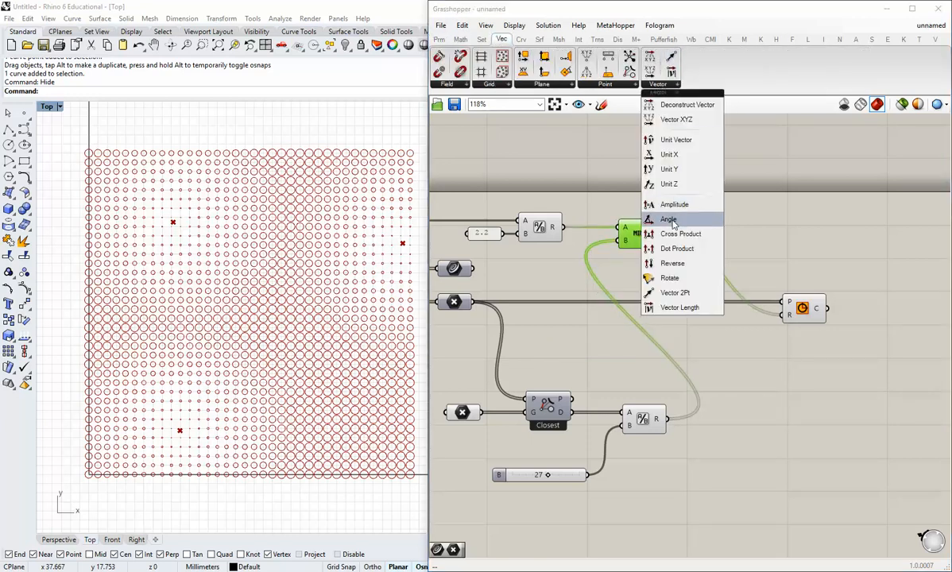
pyautogui.click(676, 294)
pyautogui.click(606, 340)
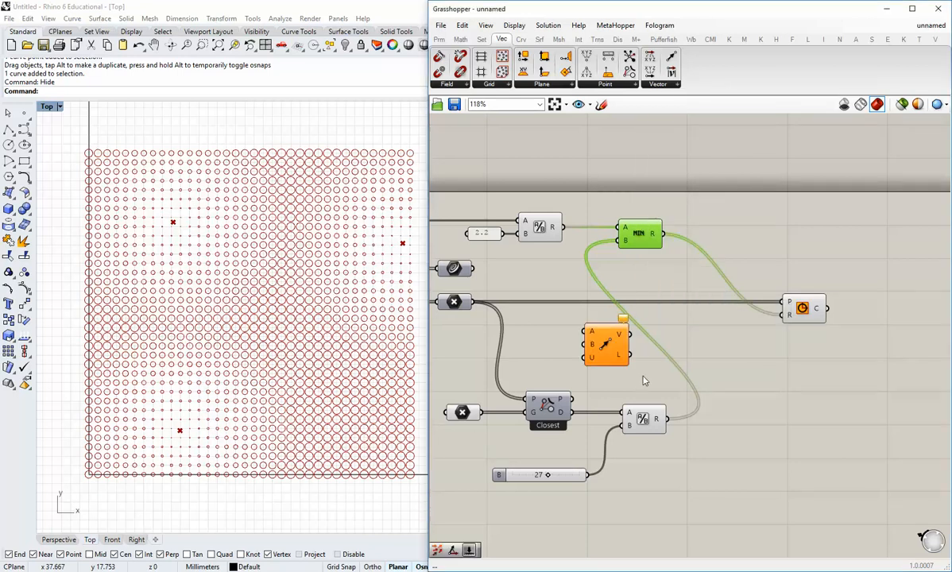
# Connect the attractor point parameter to the Vector 2Pt component's A input and the grid points to its B input
pyautogui.moveTo(639, 357); pyautogui.dragTo(723, 347, button='right')
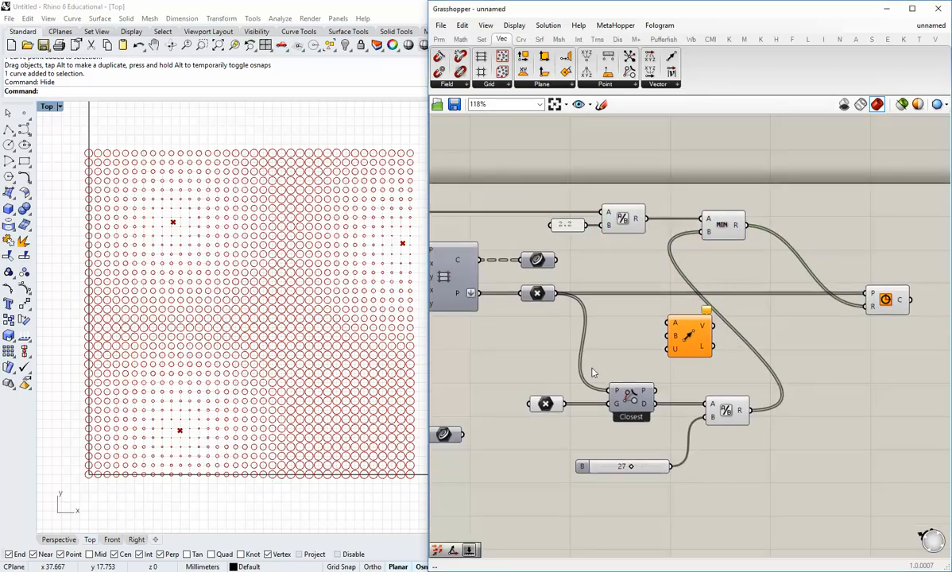
pyautogui.moveTo(545, 403); pyautogui.dragTo(665, 327)
pyautogui.moveTo(588, 308); pyautogui.dragTo(668, 335)
pyautogui.moveTo(730, 366); pyautogui.dragTo(659, 340, button='right')
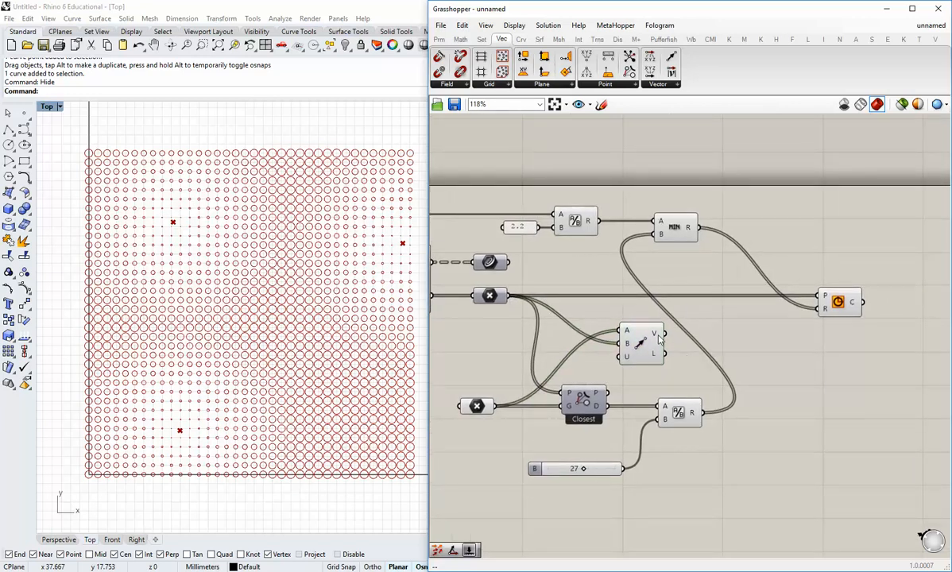
pyautogui.moveTo(658, 335)
# Move the Circle component slightly right and place a Circle CNR component below and before it
pyautogui.moveTo(842, 308); pyautogui.dragTo(866, 308)
pyautogui.click(776, 317)
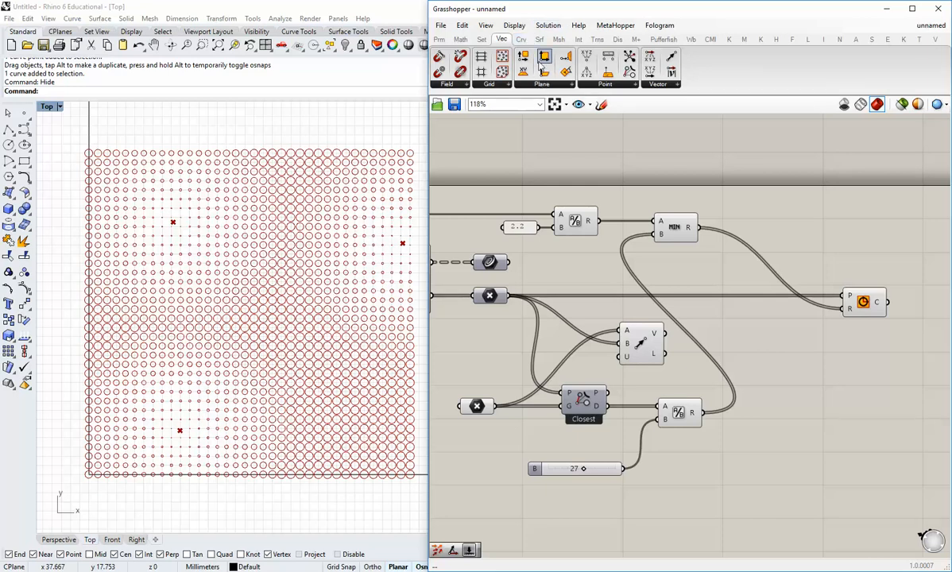
pyautogui.click(521, 39)
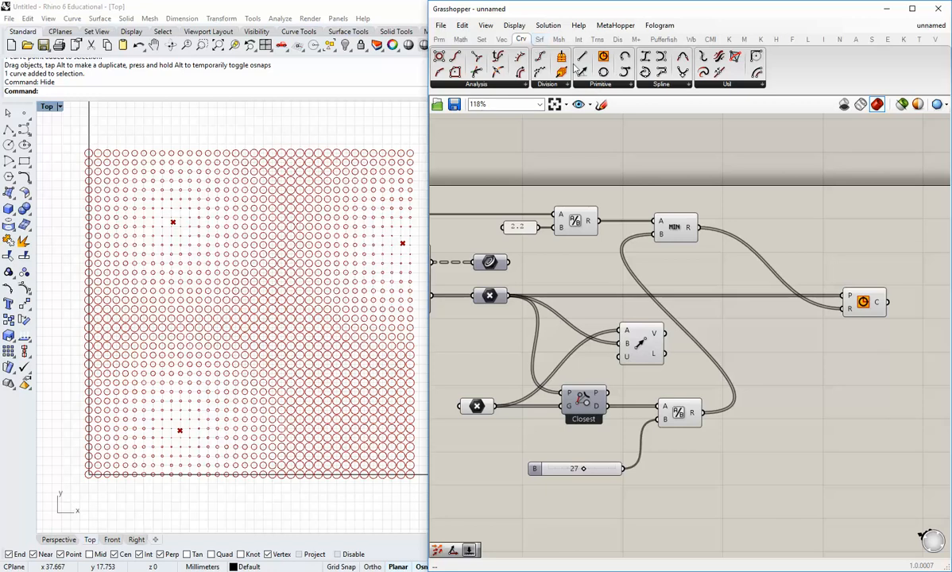
pyautogui.click(591, 86)
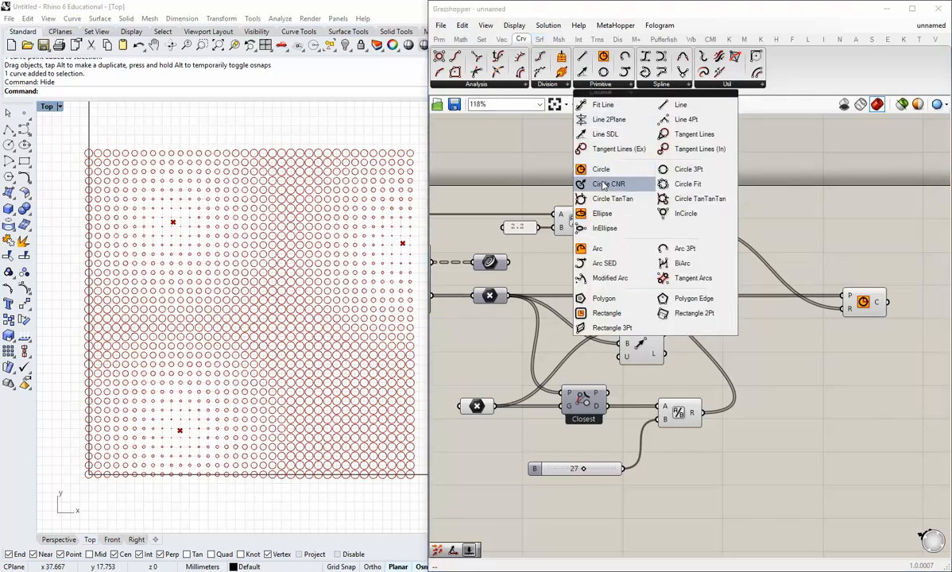
pyautogui.moveTo(603, 185); pyautogui.dragTo(743, 353)
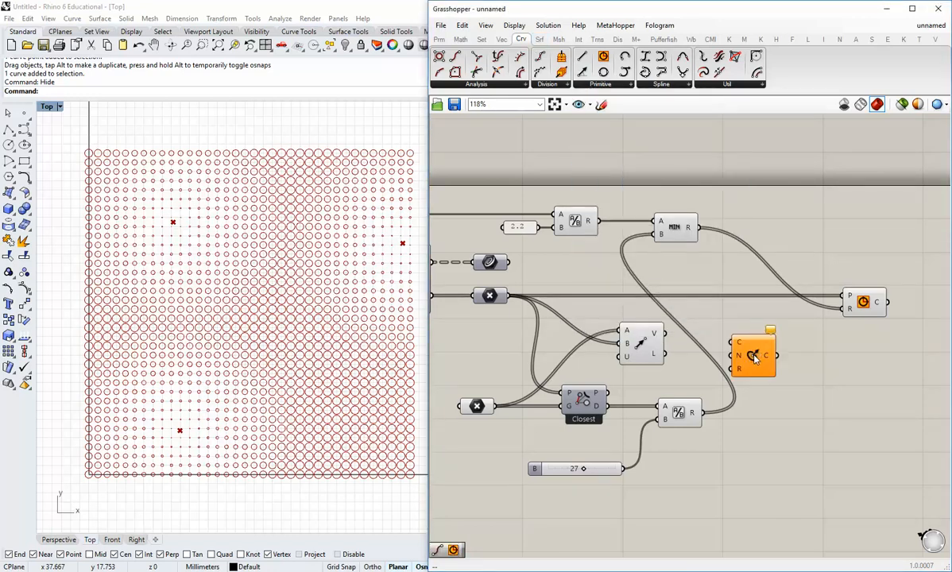
pyautogui.scroll(2, 747, 355)
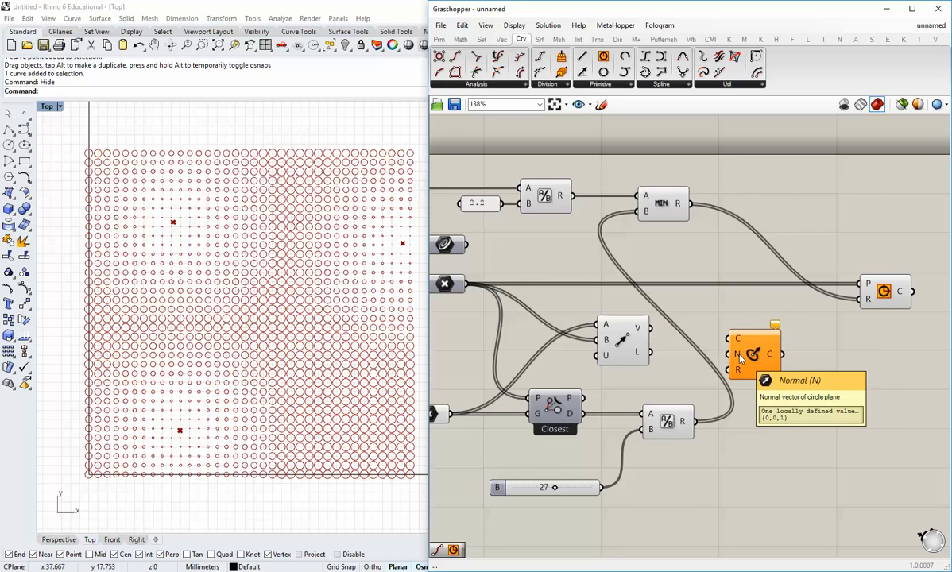
# Wire the grid points to Circle CNR's C input, the Vector 2Pt output V to N, and the Minimum result to R
pyautogui.moveTo(652, 328); pyautogui.dragTo(728, 354)
pyautogui.moveTo(753, 363); pyautogui.dragTo(754, 336)
pyautogui.click(703, 336)
pyautogui.scroll(-2, 691, 334)
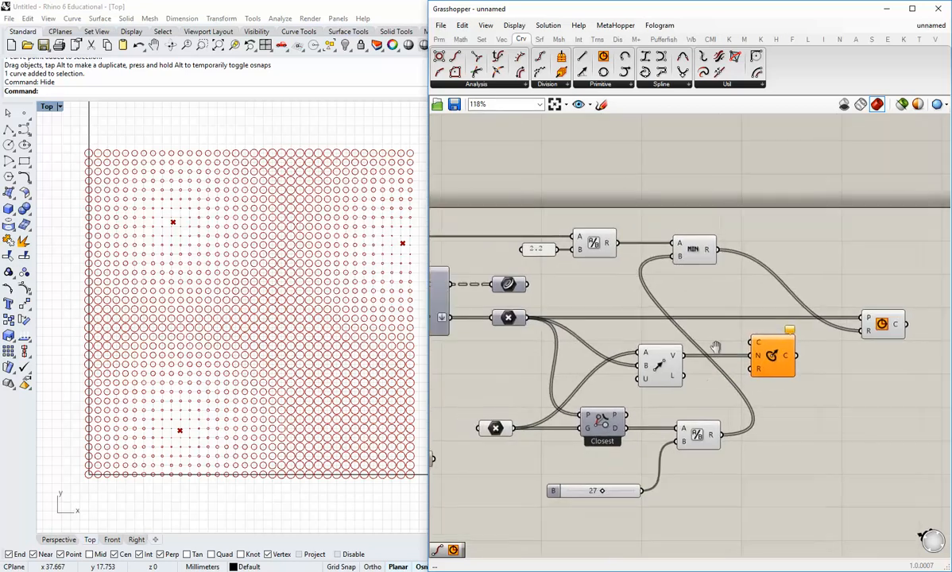
pyautogui.moveTo(530, 318); pyautogui.dragTo(752, 342)
pyautogui.moveTo(719, 251); pyautogui.dragTo(802, 359)
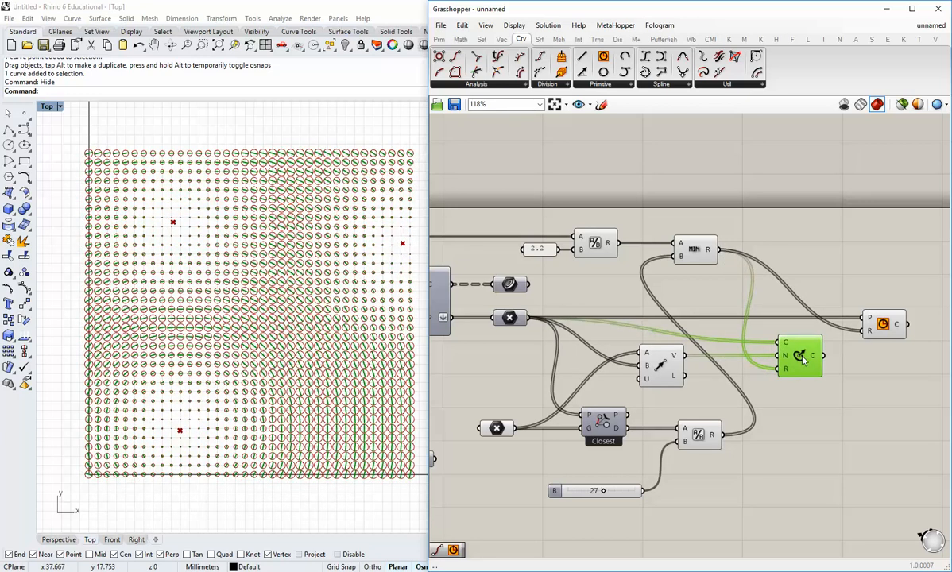
pyautogui.click(798, 395)
pyautogui.scroll(8, 272, 276)
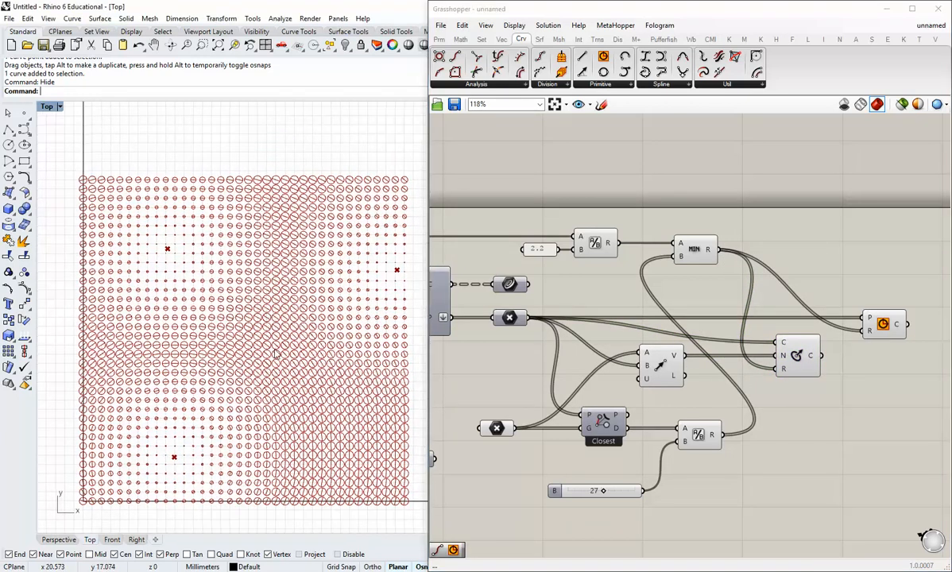
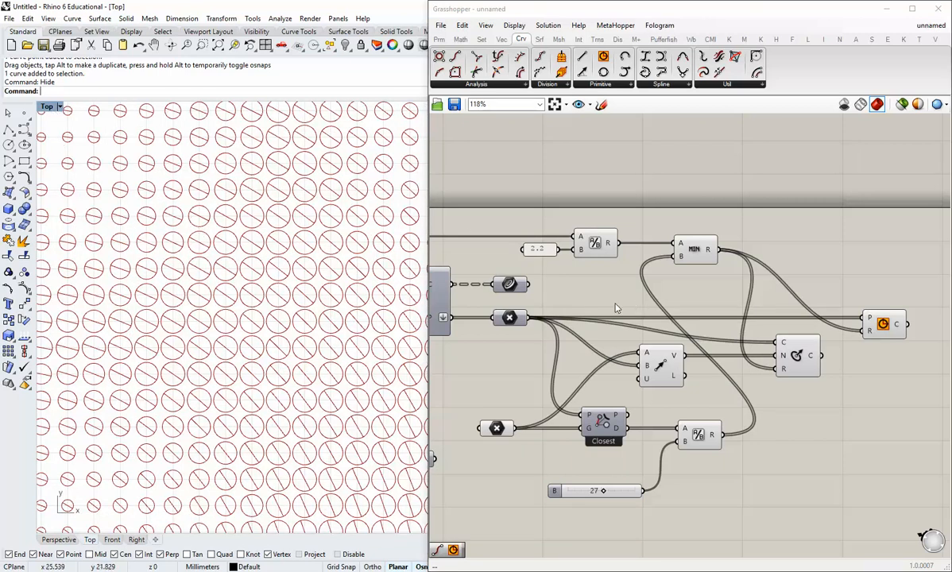
# Widen the Rhino viewport area and examine the circle grid in a maximized Perspective view
pyautogui.scroll(-3, 63, 444)
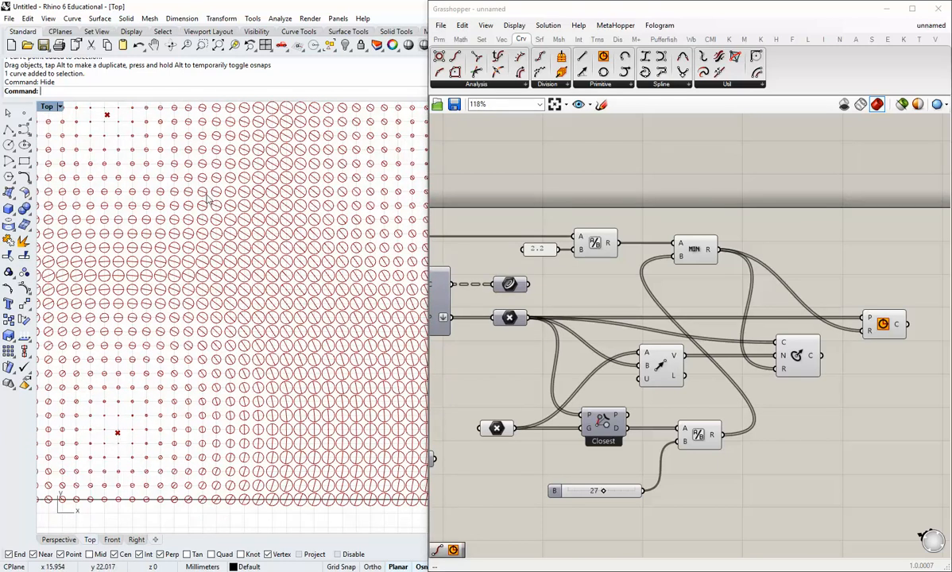
pyautogui.doubleClick(50, 107)
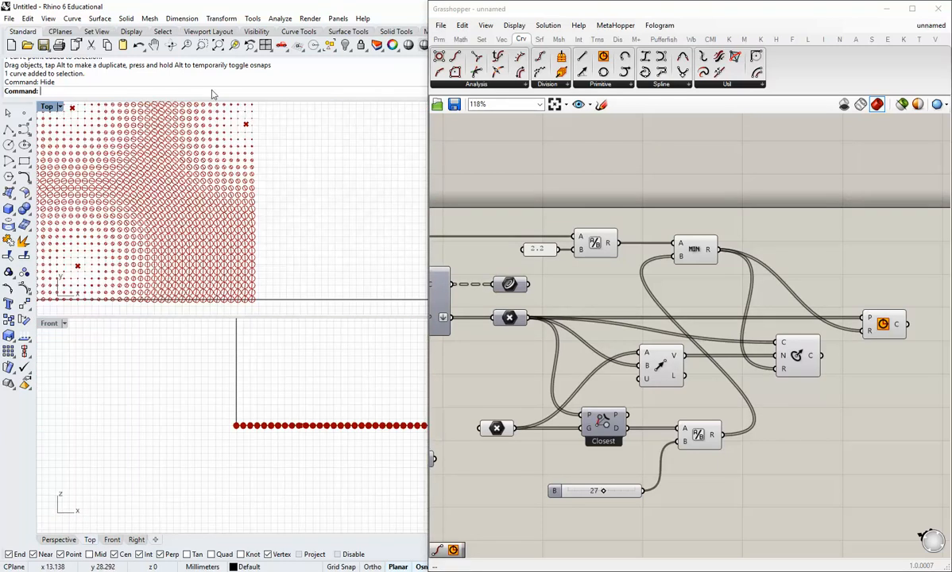
pyautogui.moveTo(427, 140); pyautogui.dragTo(479, 139)
pyautogui.doubleClick(449, 109)
pyautogui.keyDown('shift'); pyautogui.moveTo(376, 280); pyautogui.dragTo(462, 305, button='right'); pyautogui.keyUp('shift')
pyautogui.scroll(3, 297, 318)
pyautogui.moveTo(785, 308); pyautogui.dragTo(665, 298, button='right')
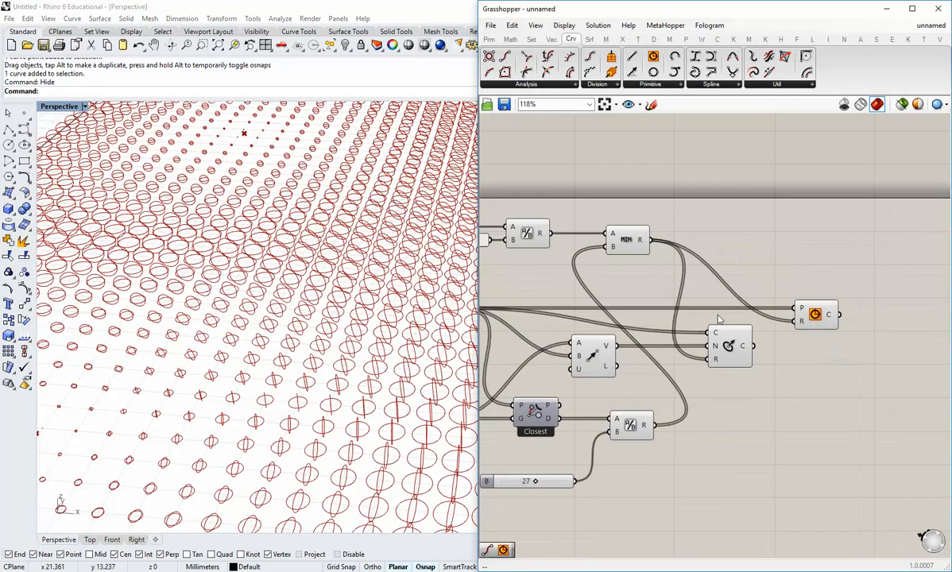
# Hide the preview of the flat Circle component and move it up in line with the Minimum component
pyautogui.rightClick(806, 314)
pyautogui.click(837, 335)
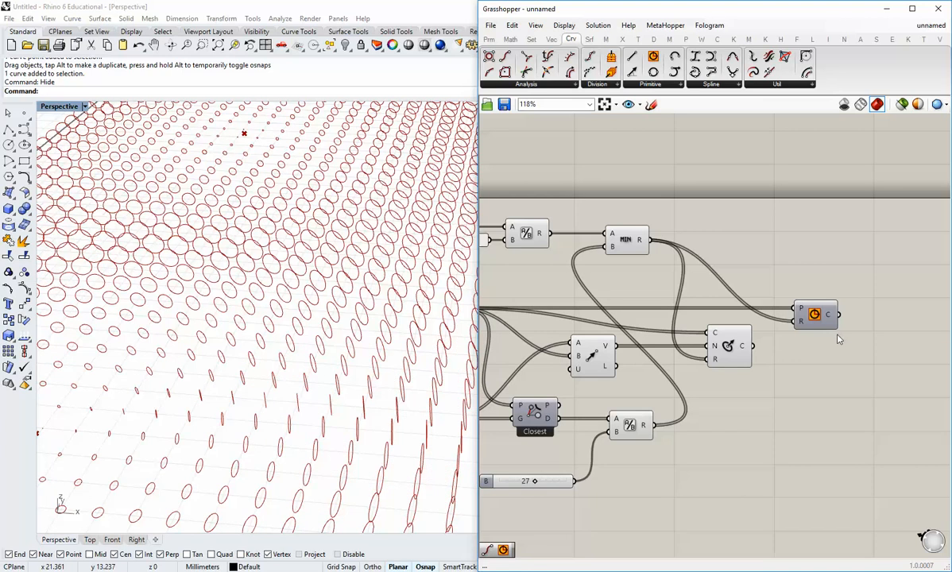
pyautogui.moveTo(819, 321); pyautogui.dragTo(877, 241)
pyautogui.click(826, 272)
# Widen the Rhino viewport area further and examine the tilt of the circles around the three attractor points
pyautogui.moveTo(318, 371); pyautogui.dragTo(413, 294, button='right')
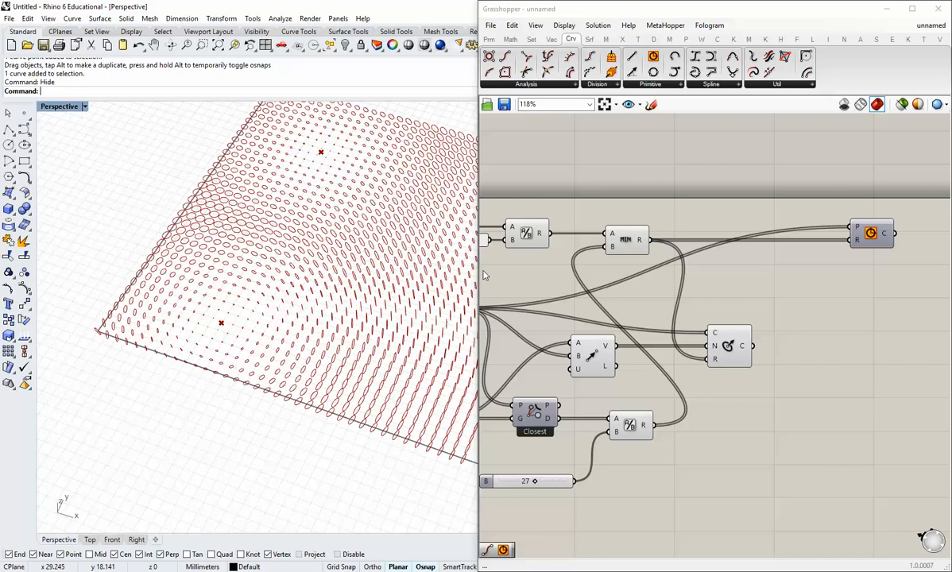
pyautogui.moveTo(479, 278); pyautogui.dragTo(523, 278)
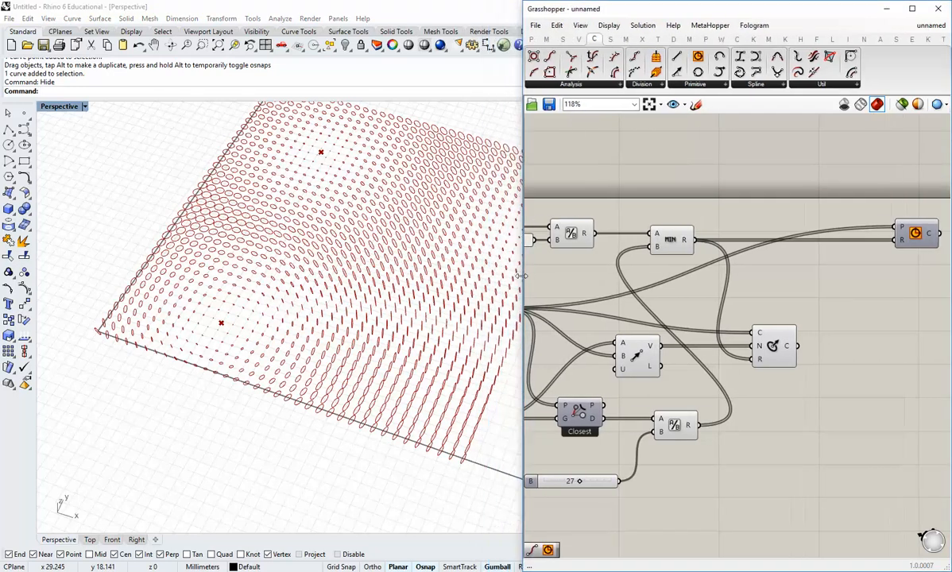
pyautogui.keyDown('shift'); pyautogui.moveTo(354, 262); pyautogui.dragTo(328, 287, button='right'); pyautogui.keyUp('shift')
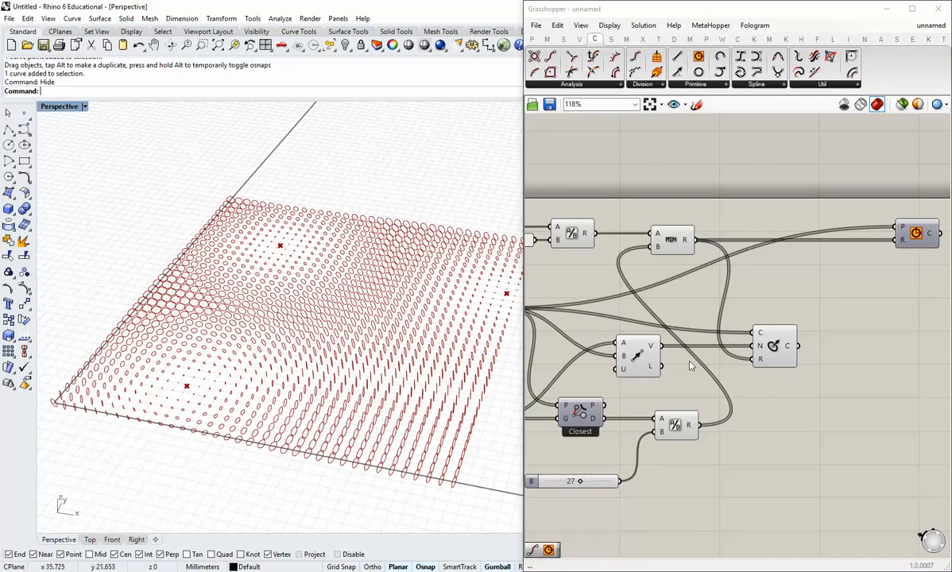
pyautogui.scroll(2, 292, 291)
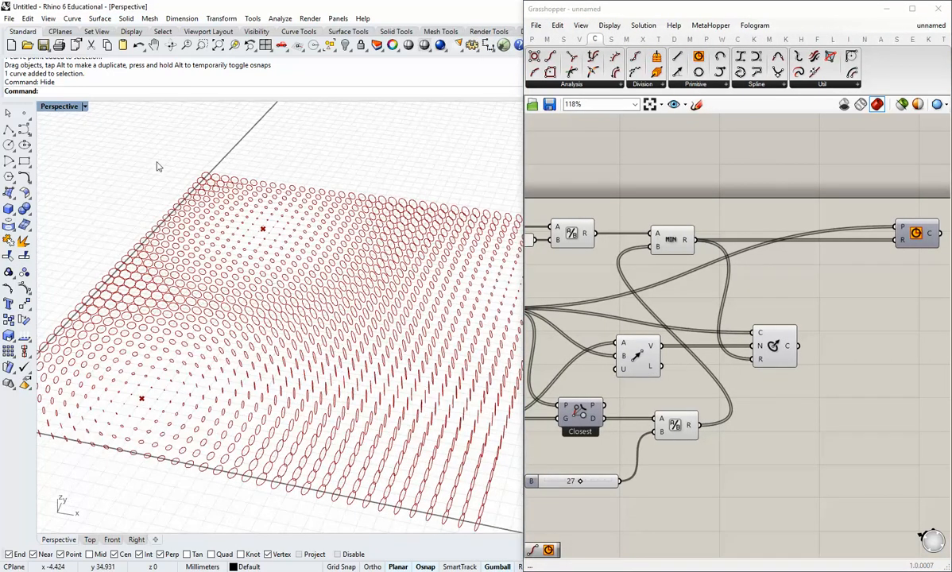
# Raise the three attractor points above the grid in the Front view, by about 3.5, 6.1 and 5.9 mm
pyautogui.doubleClick(69, 111)
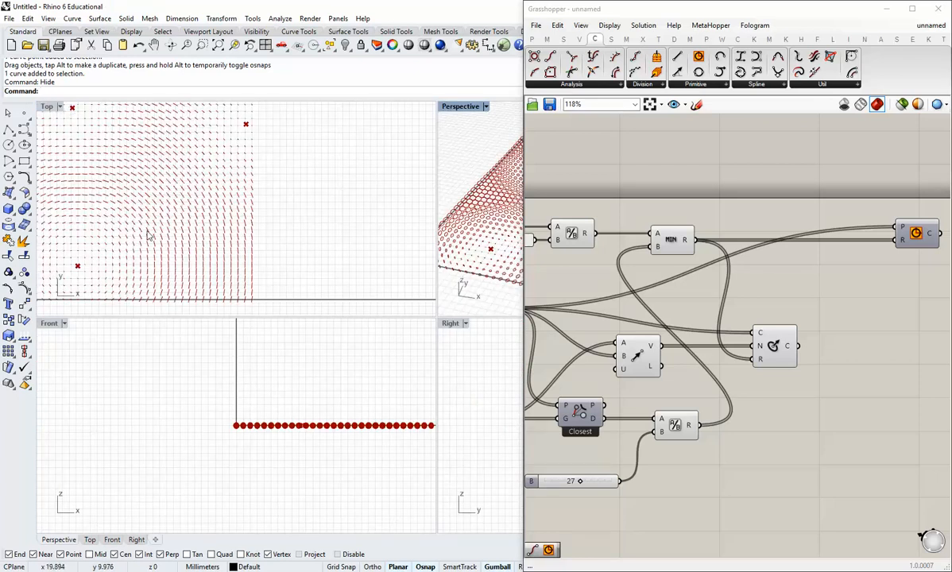
pyautogui.moveTo(147, 235); pyautogui.dragTo(244, 230, button='right')
pyautogui.moveTo(300, 412); pyautogui.dragTo(205, 384, button='right')
pyautogui.scroll(9, 212, 398)
pyautogui.scroll(-3, 204, 384)
pyautogui.moveTo(561, 402); pyautogui.dragTo(707, 406, button='right')
pyautogui.click(628, 424)
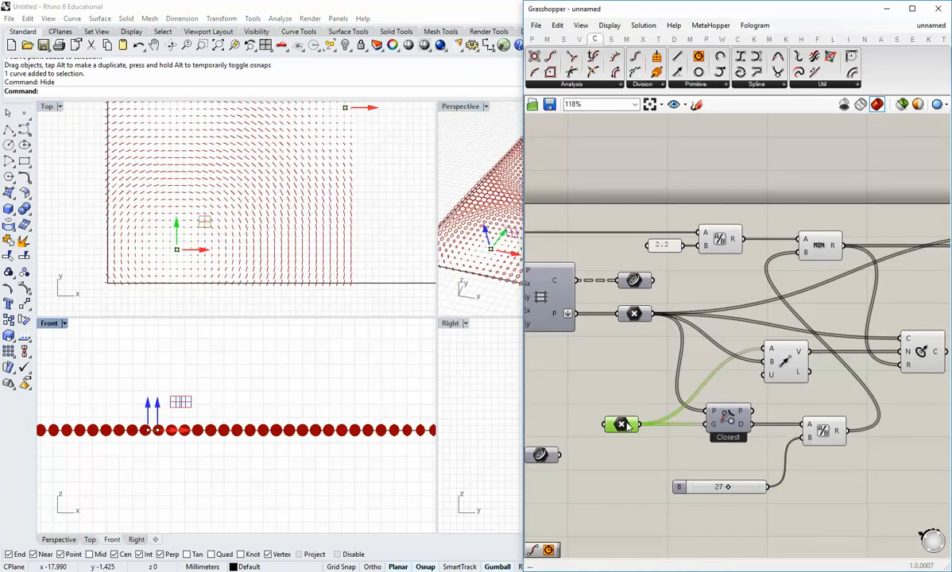
pyautogui.moveTo(148, 404); pyautogui.dragTo(141, 358)
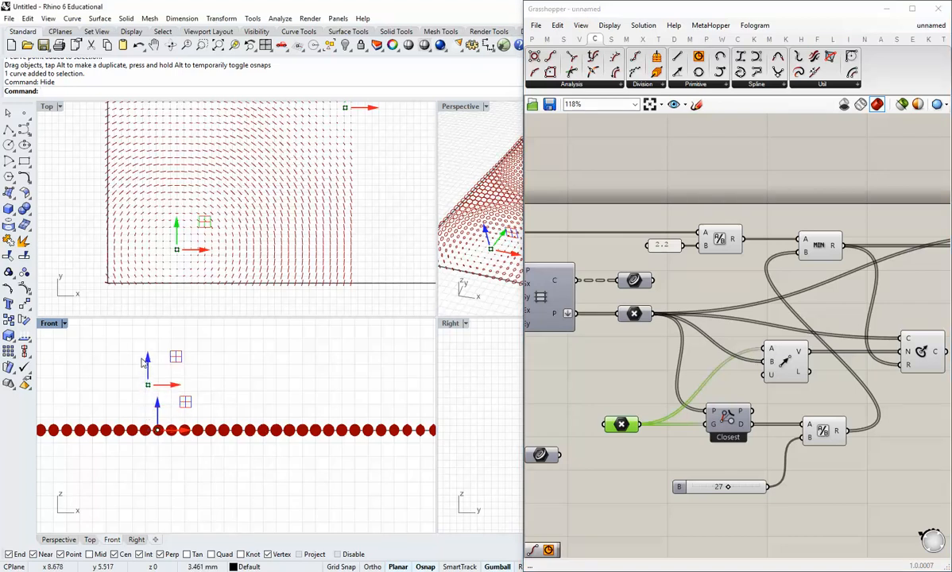
pyautogui.moveTo(157, 406); pyautogui.dragTo(160, 342)
pyautogui.moveTo(304, 185); pyautogui.dragTo(313, 220, button='right')
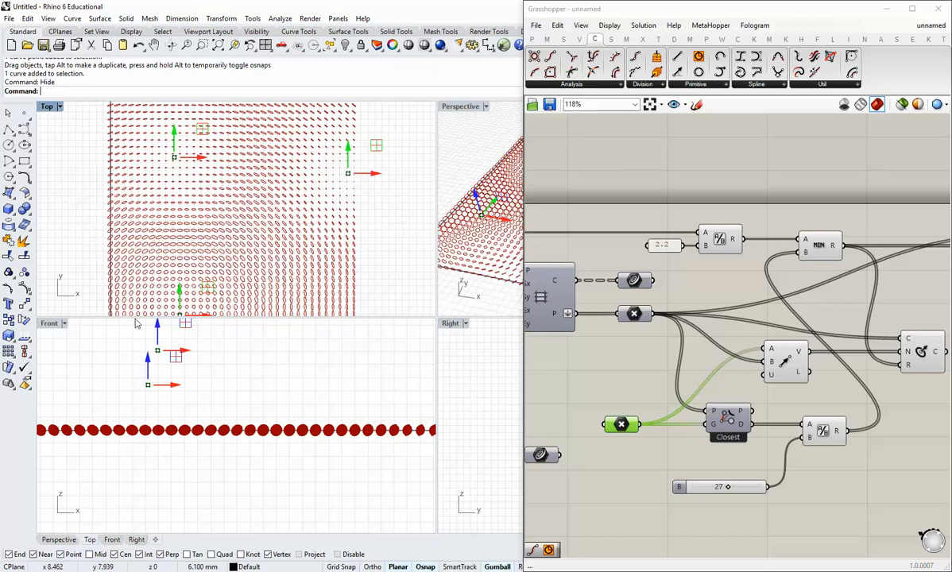
pyautogui.scroll(-5, 254, 390)
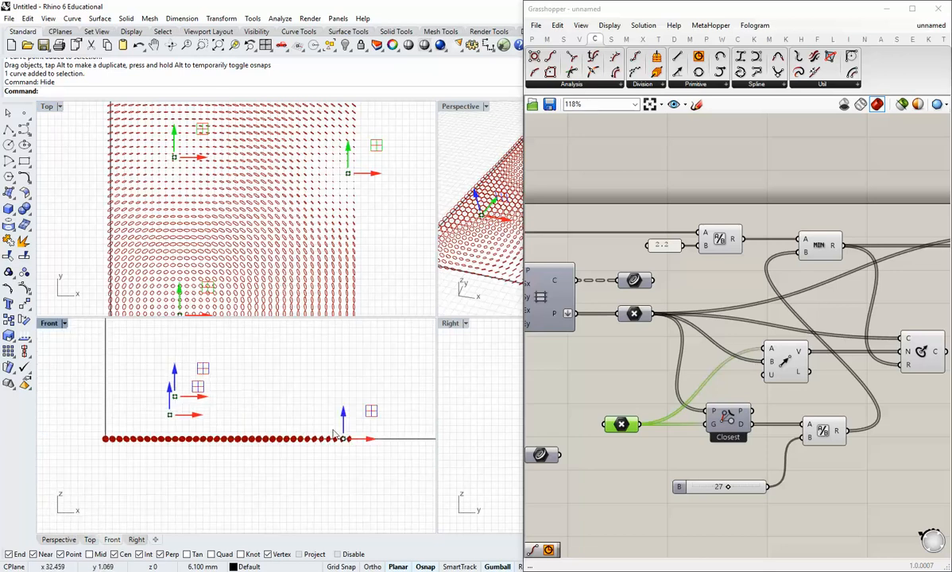
pyautogui.moveTo(346, 420); pyautogui.dragTo(346, 378)
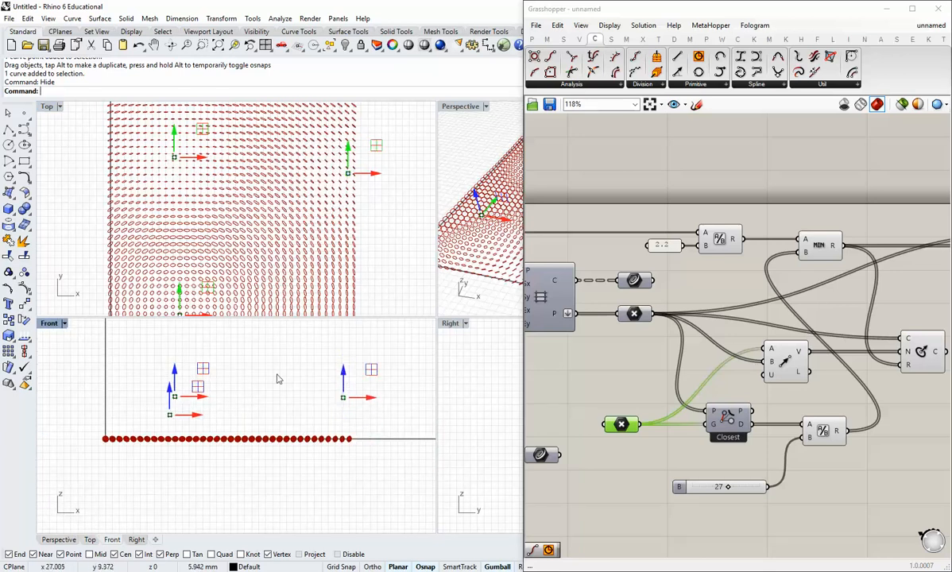
# Spread the two left attractor points apart, lower the one now in the middle by about 2.9 mm, and maximize the Top view
pyautogui.moveTo(170, 390); pyautogui.dragTo(244, 356)
pyautogui.scroll(5, 208, 416)
pyautogui.scroll(-4, 244, 356)
pyautogui.moveTo(266, 366); pyautogui.dragTo(261, 392, button='right')
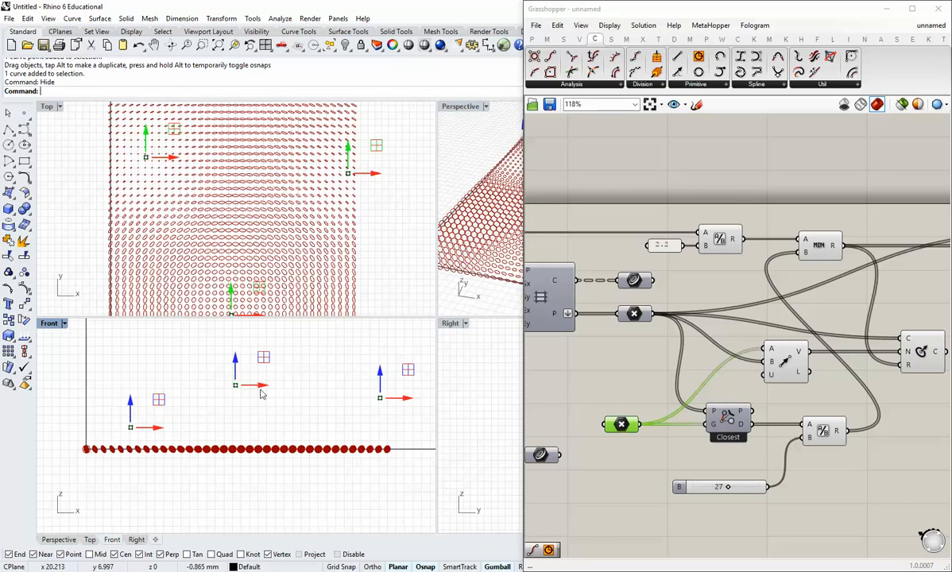
pyautogui.scroll(2, 265, 384)
pyautogui.moveTo(259, 384); pyautogui.dragTo(238, 390)
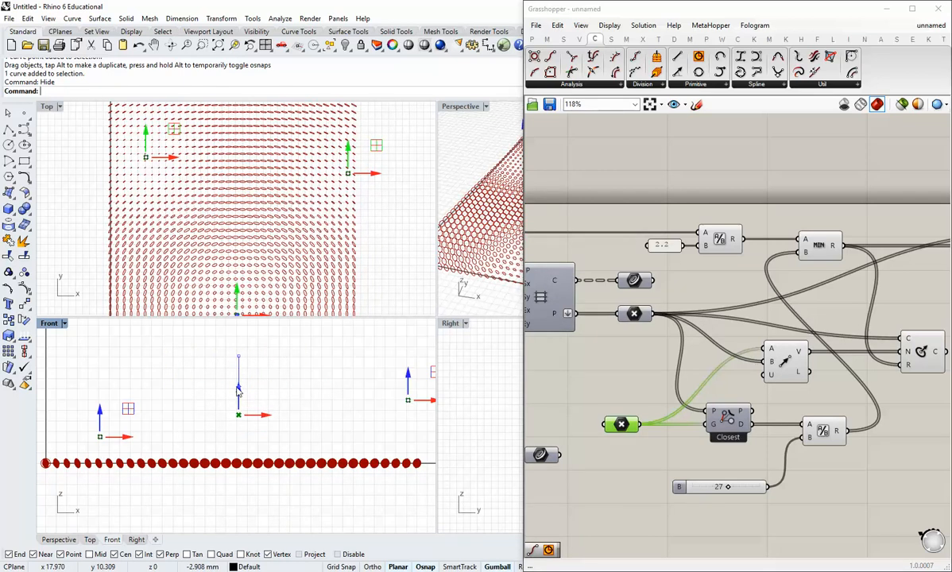
pyautogui.doubleClick(47, 107)
pyautogui.moveTo(386, 305); pyautogui.dragTo(213, 268, button='right')
pyautogui.scroll(-4, 213, 268)
pyautogui.scroll(4, 225, 308)
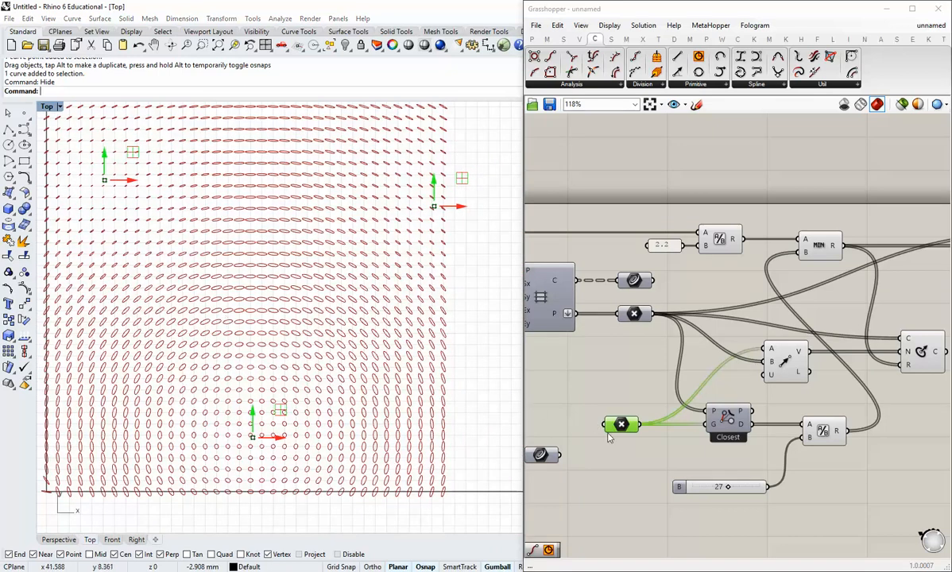
# Add the Curve parameter to the Closest component's G input alongside the points and place it just below the Point parameter
pyautogui.click(559, 456)
pyautogui.moveTo(559, 455); pyautogui.dragTo(707, 423)
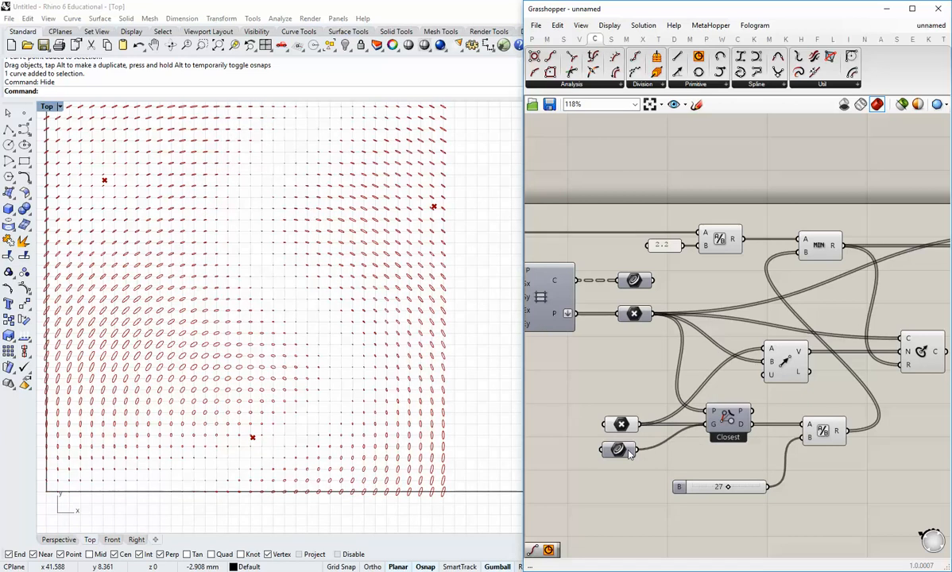
pyautogui.moveTo(628, 453); pyautogui.dragTo(633, 453)
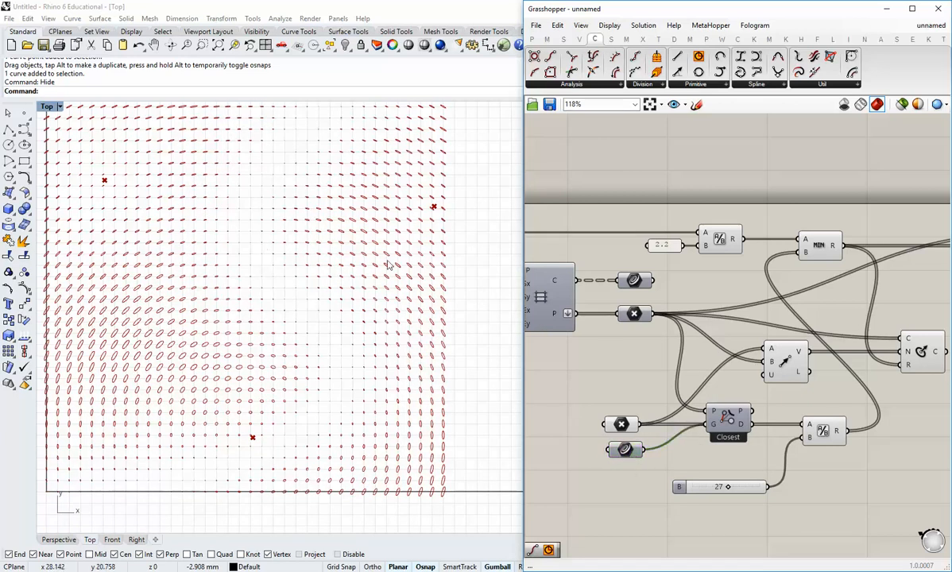
# Show the hidden attractor curve and restore the four-viewport layout
pyautogui.click(470, 270)
pyautogui.press('Return')
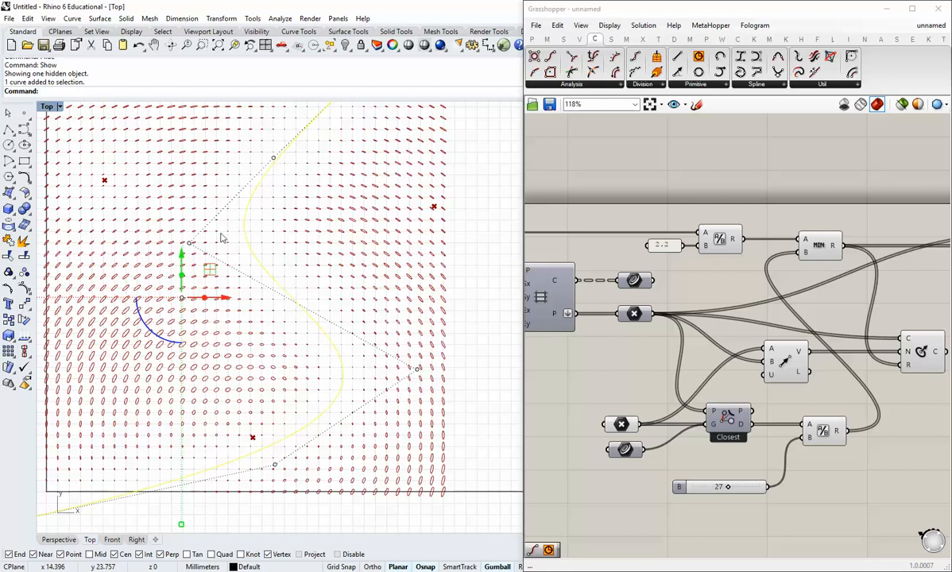
pyautogui.doubleClick(47, 106)
pyautogui.scroll(-2, 389, 418)
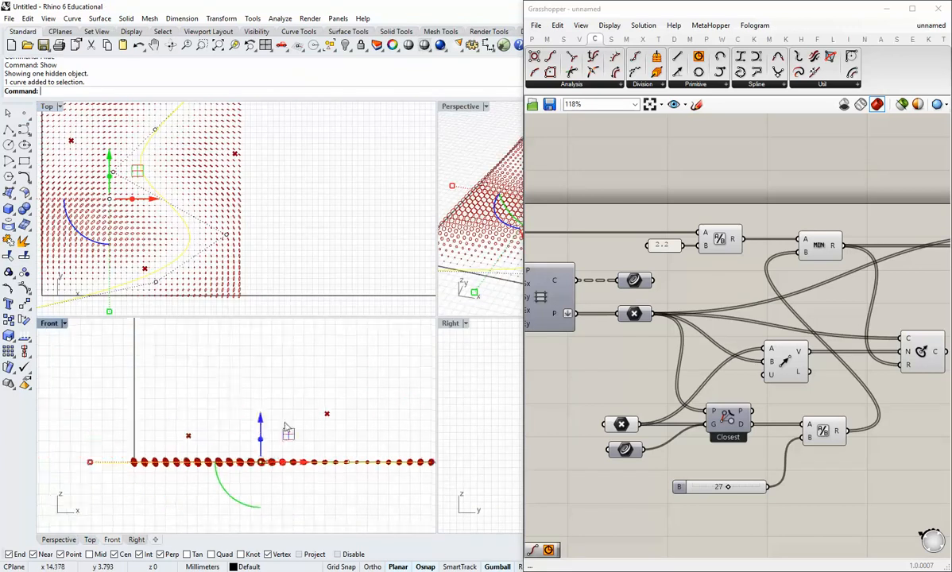
# Try raising the attractor curve's rightmost control point in the Front view, undo the move, and clear the selection
pyautogui.click(227, 235)
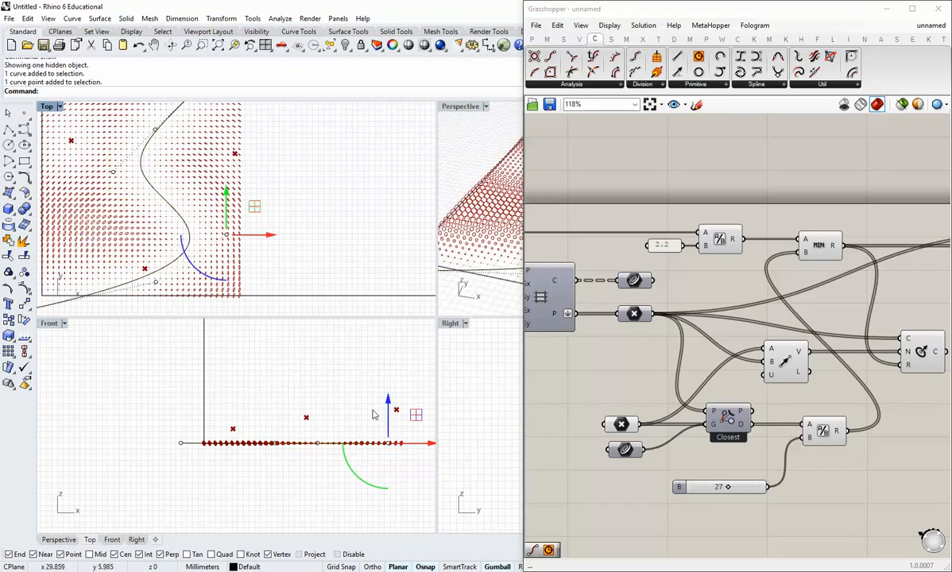
pyautogui.moveTo(388, 399); pyautogui.dragTo(388, 361)
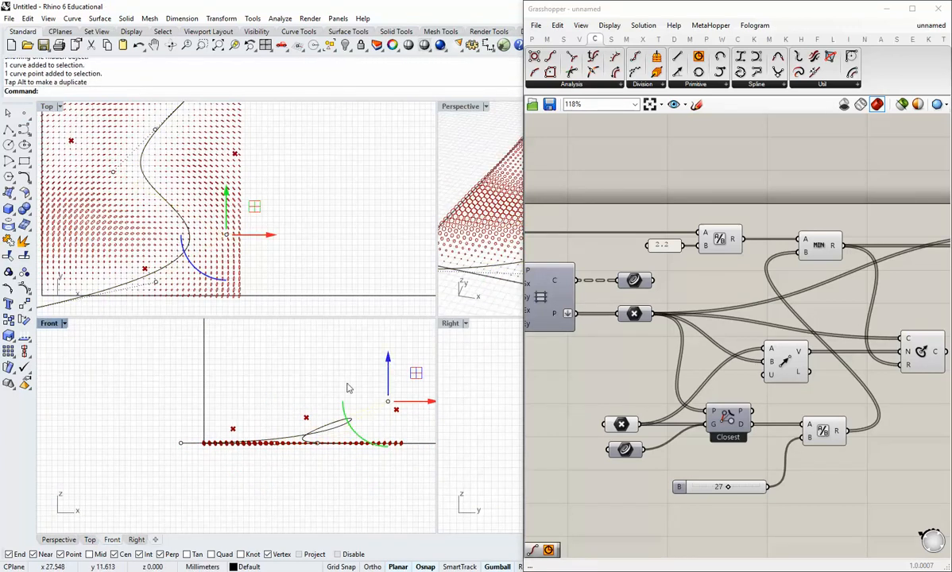
pyautogui.hotkey('ctrl', 'z')
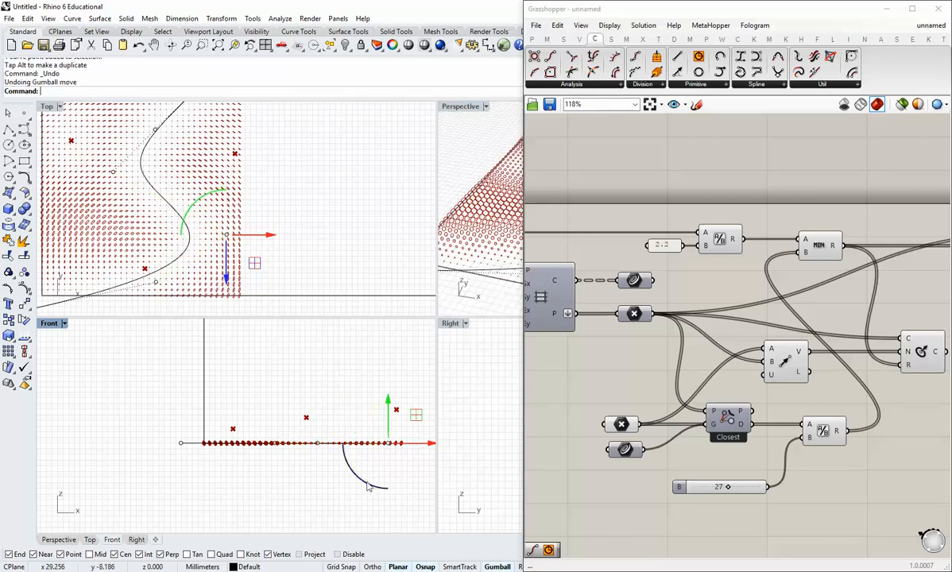
pyautogui.press('Escape')
pyautogui.press('Escape')
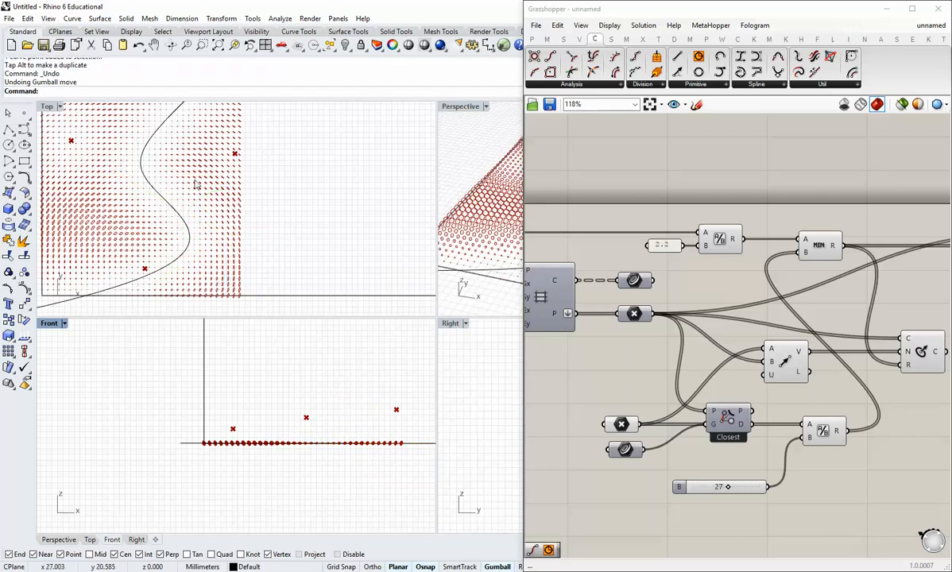
# Hide the attractor curve again and maximize the Top view
pyautogui.click(180, 223)
pyautogui.press('Return')
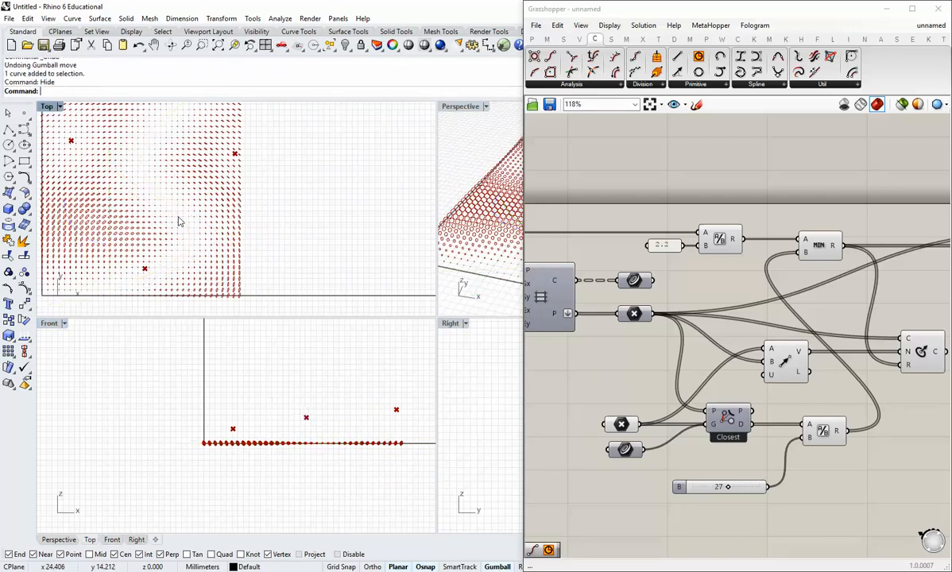
pyautogui.doubleClick(46, 108)
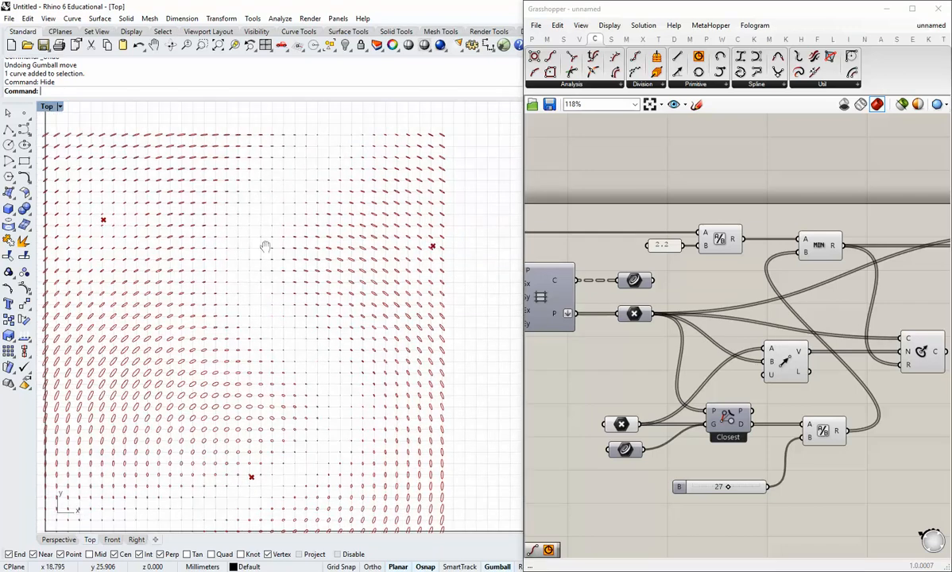
# Align the Curve parameter under the Point parameter and move the right attractor point about 6.9 mm in the negative X direction
pyautogui.click(626, 450)
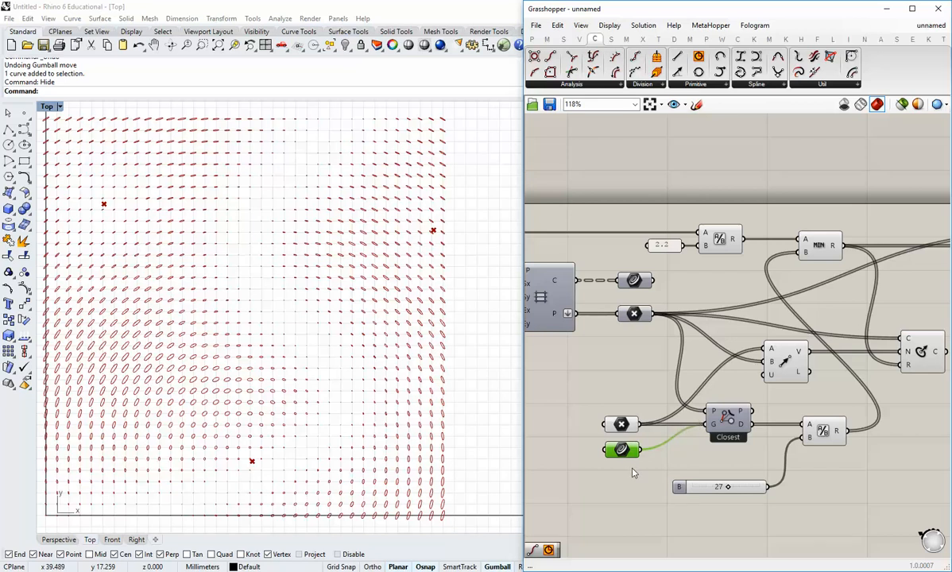
pyautogui.moveTo(687, 457); pyautogui.dragTo(667, 456, button='right')
pyautogui.moveTo(345, 332); pyautogui.dragTo(336, 316, button='right')
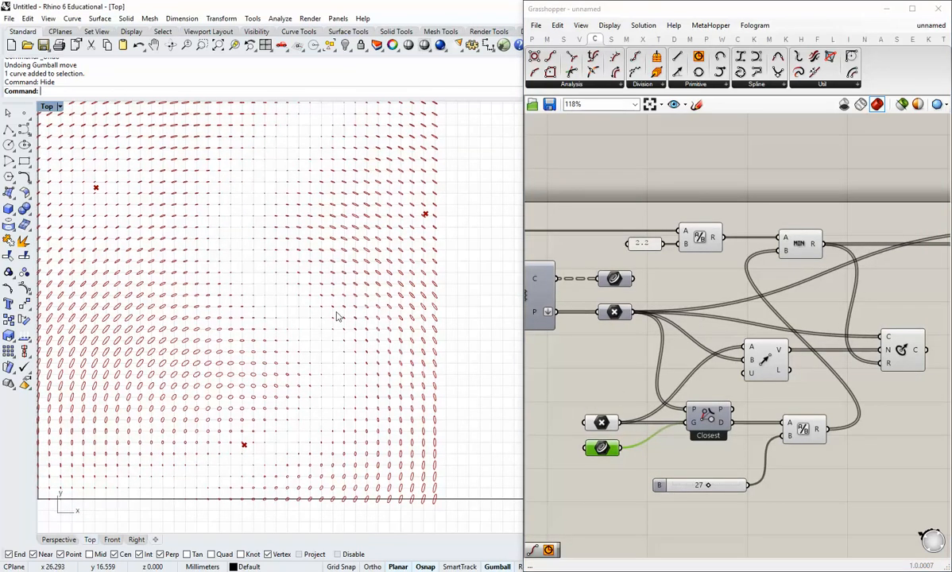
pyautogui.click(605, 422)
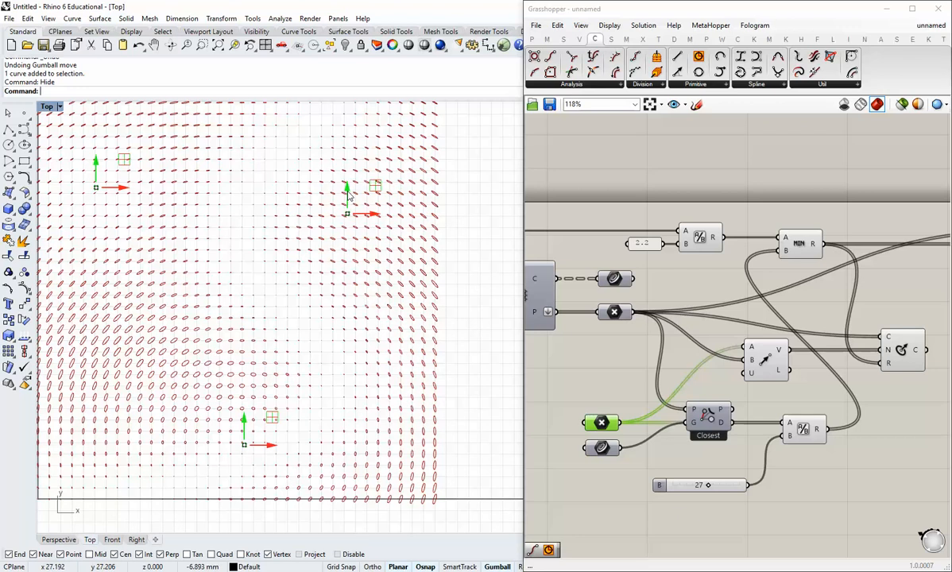
pyautogui.click(592, 391)
# Place a Plane Normal component above and before Circle CNR, shifting Circle CNR slightly right to make room
pyautogui.scroll(-3, 617, 338)
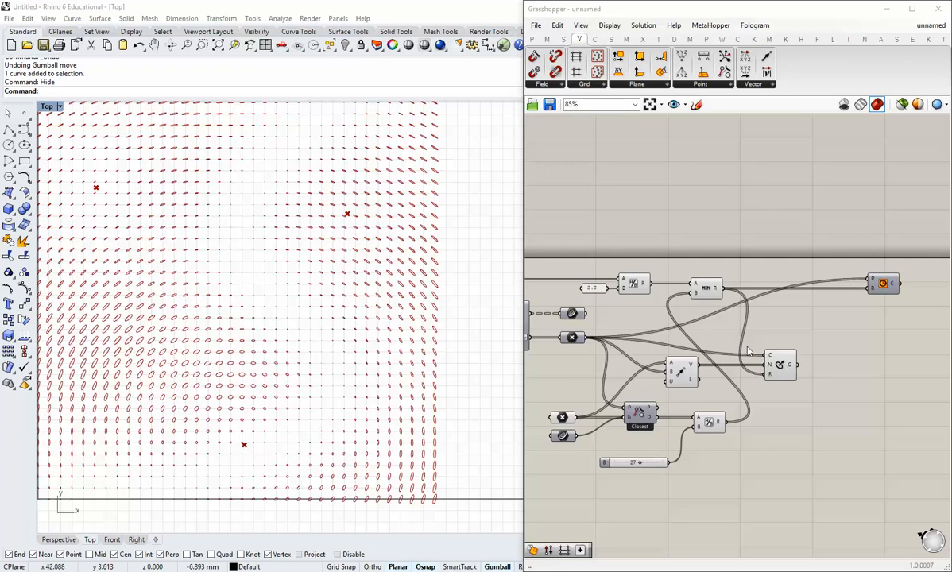
pyautogui.scroll(1, 769, 362)
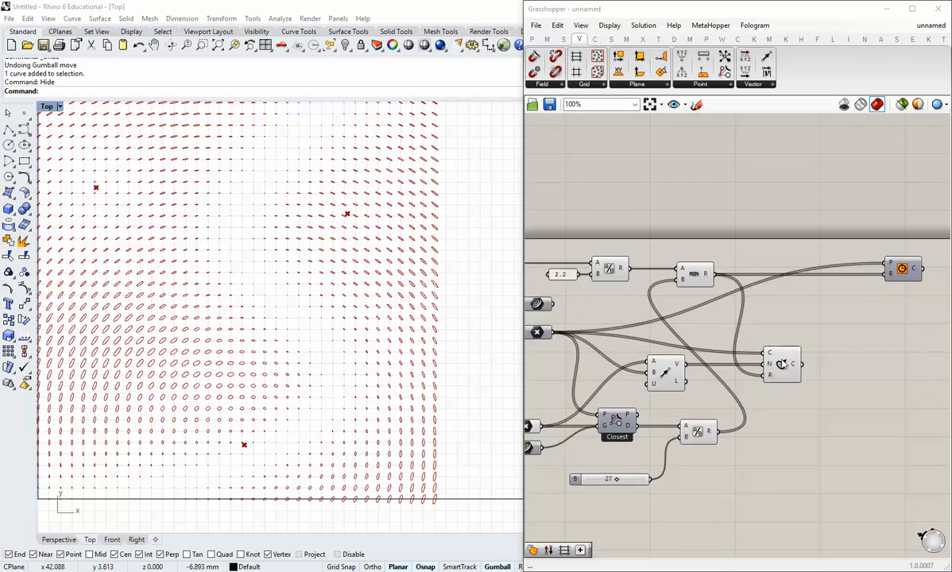
pyautogui.click(637, 85)
pyautogui.click(731, 169)
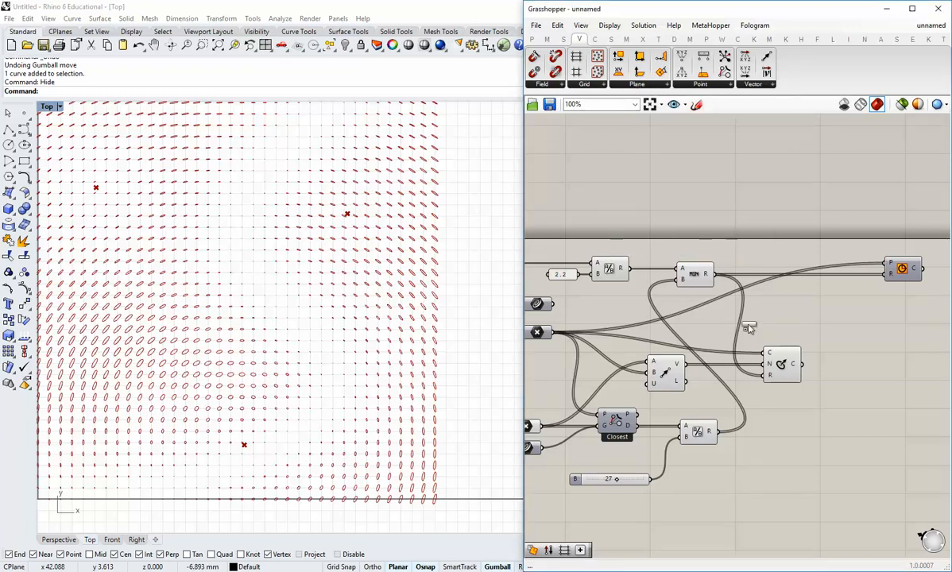
pyautogui.click(762, 329)
pyautogui.moveTo(782, 364); pyautogui.dragTo(808, 363)
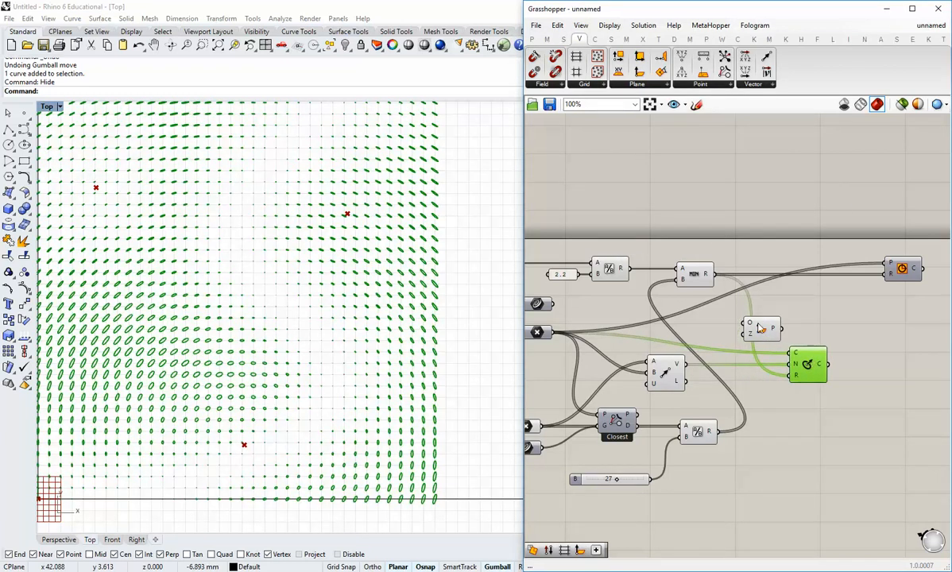
# Connect the grid points to the Plane Normal origin, reposition the component above Circle CNR, and turn off its preview
pyautogui.click(810, 343)
pyautogui.moveTo(761, 329); pyautogui.dragTo(772, 326)
pyautogui.click(677, 329)
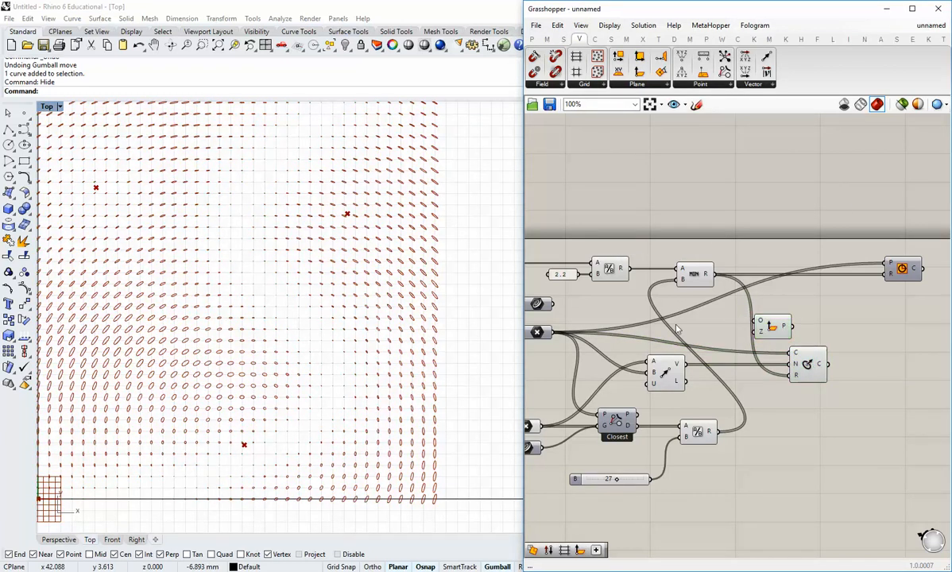
pyautogui.moveTo(559, 332); pyautogui.dragTo(791, 320)
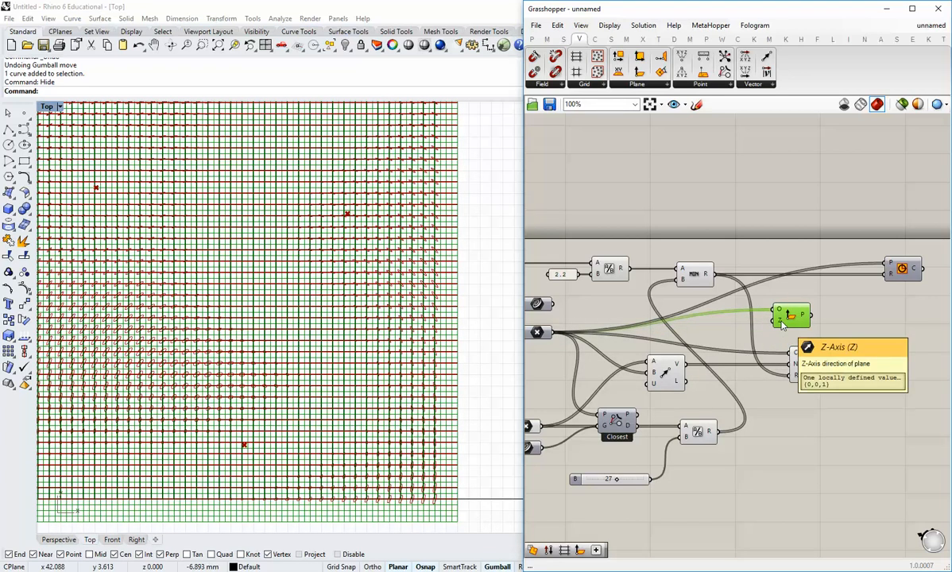
pyautogui.moveTo(782, 325); pyautogui.dragTo(777, 331)
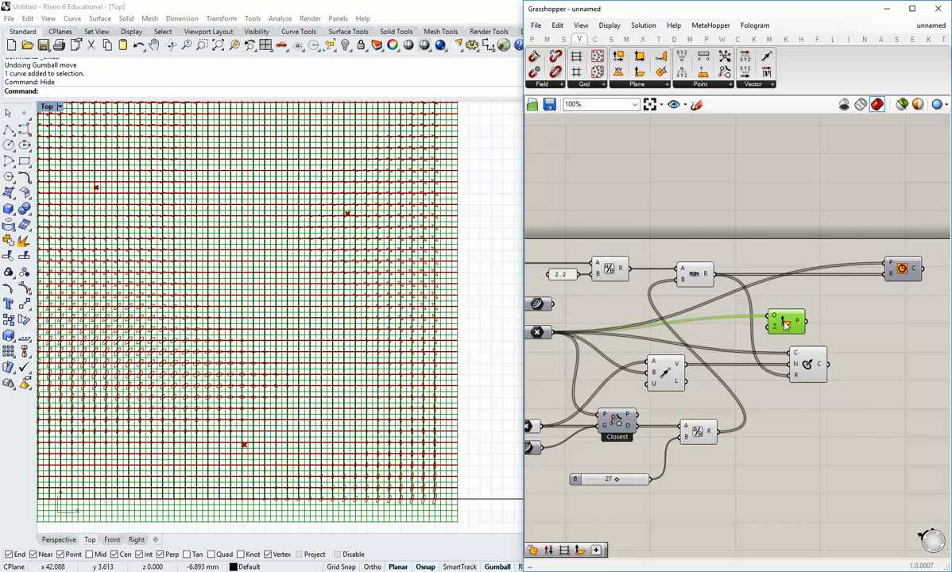
pyautogui.rightClick(785, 324)
pyautogui.click(804, 343)
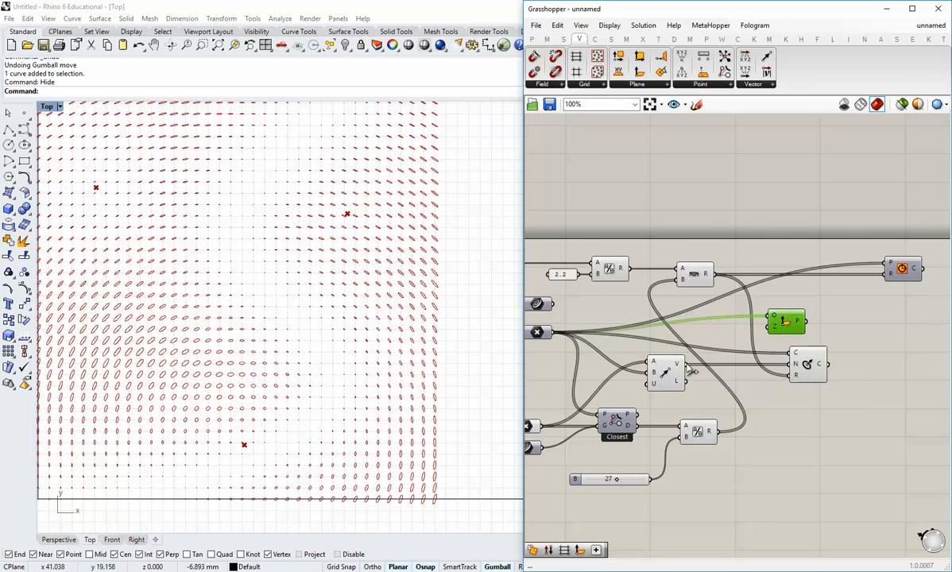
# Connect the vector output to Plane Normal's Z-Axis input and the resulting plane to the Circle component's plane input
pyautogui.moveTo(691, 371); pyautogui.dragTo(766, 337)
pyautogui.scroll(3, 830, 299)
pyautogui.moveTo(794, 329); pyautogui.dragTo(904, 250)
pyautogui.scroll(-3, 878, 288)
# Turn off the Circle CNR preview and turn on the preview of the Circle component
pyautogui.rightClick(803, 366)
pyautogui.click(835, 389)
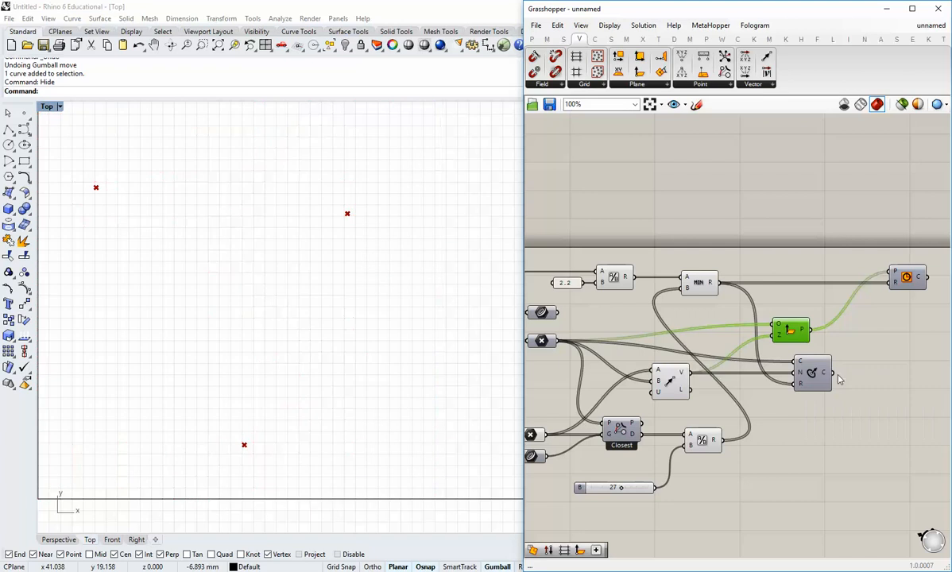
pyautogui.rightClick(912, 275)
pyautogui.click(914, 297)
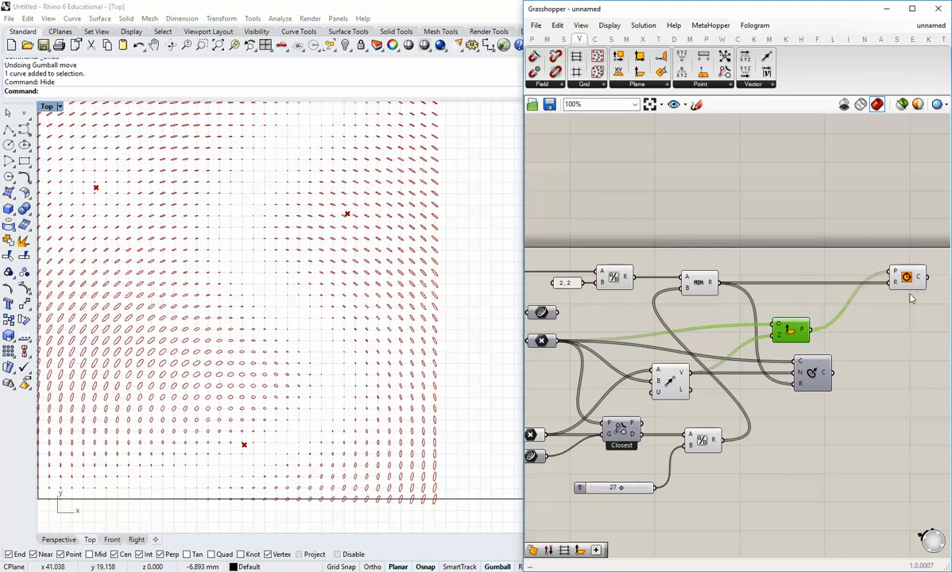
# Move the Plane Normal and Circle components closer together and widen the Grasshopper window toward the Rhino viewport
pyautogui.moveTo(758, 362); pyautogui.dragTo(710, 390, button='right')
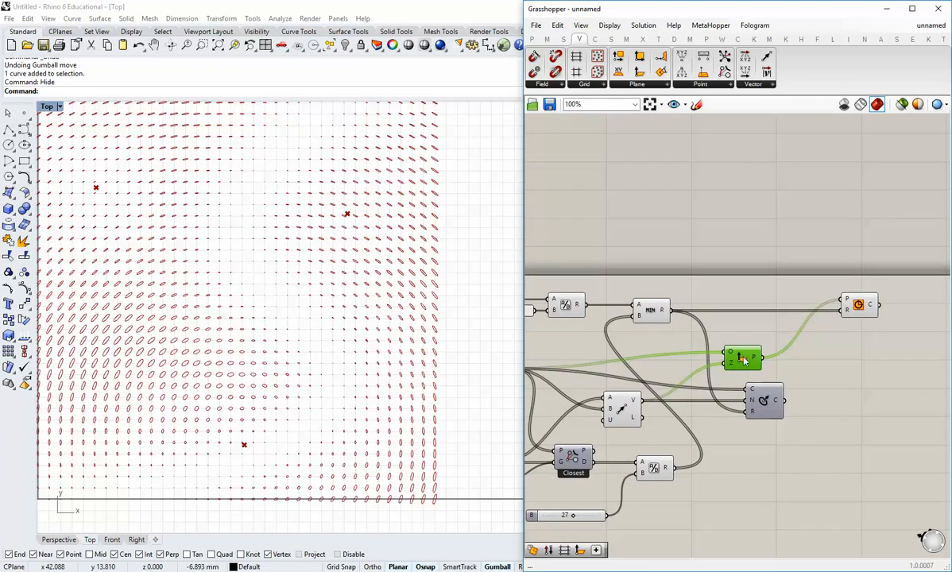
pyautogui.moveTo(741, 356); pyautogui.dragTo(761, 355)
pyautogui.moveTo(862, 314); pyautogui.dragTo(837, 314)
pyautogui.moveTo(737, 352); pyautogui.dragTo(793, 353, button='right')
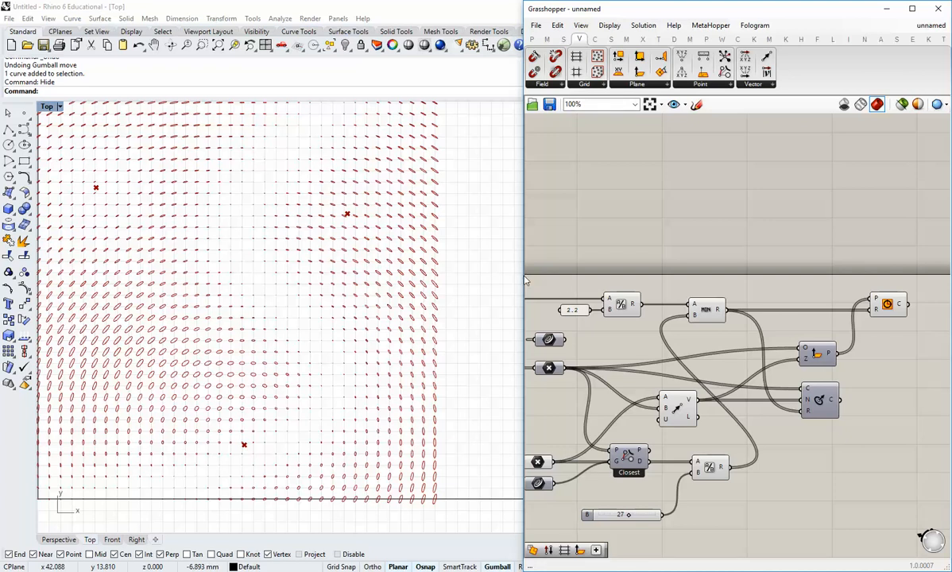
pyautogui.moveTo(524, 280); pyautogui.dragTo(483, 262)
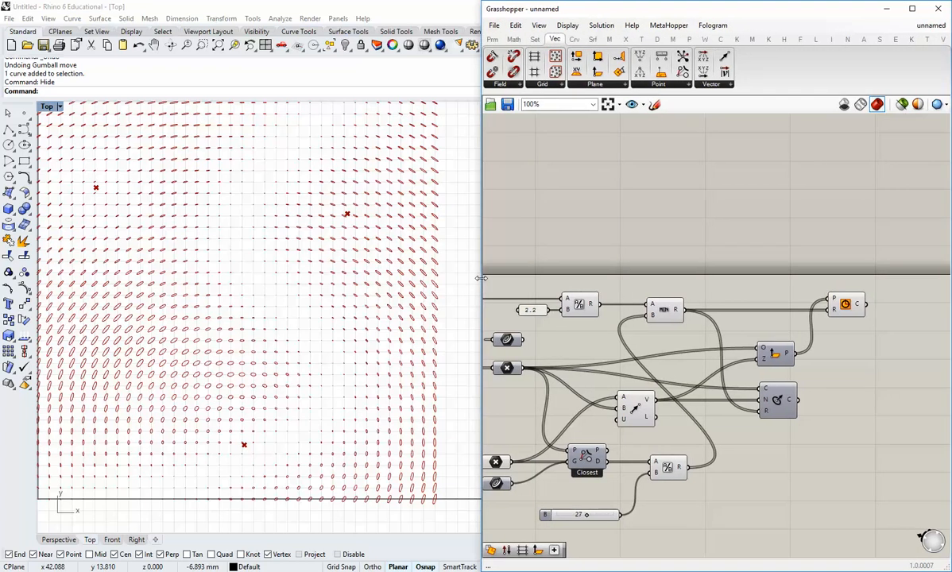
pyautogui.moveTo(649, 402); pyautogui.dragTo(727, 389, button='right')
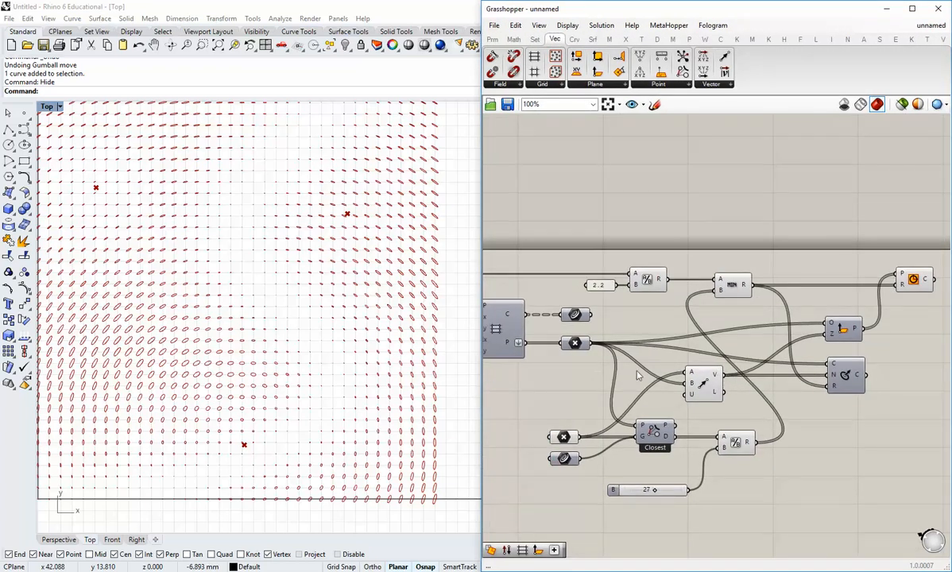
# Select the attractor Point parameter and move the lower point about 9.8 mm in positive Y and the right point 1 mm in negative Y
pyautogui.scroll(2, 548, 441)
pyautogui.click(562, 438)
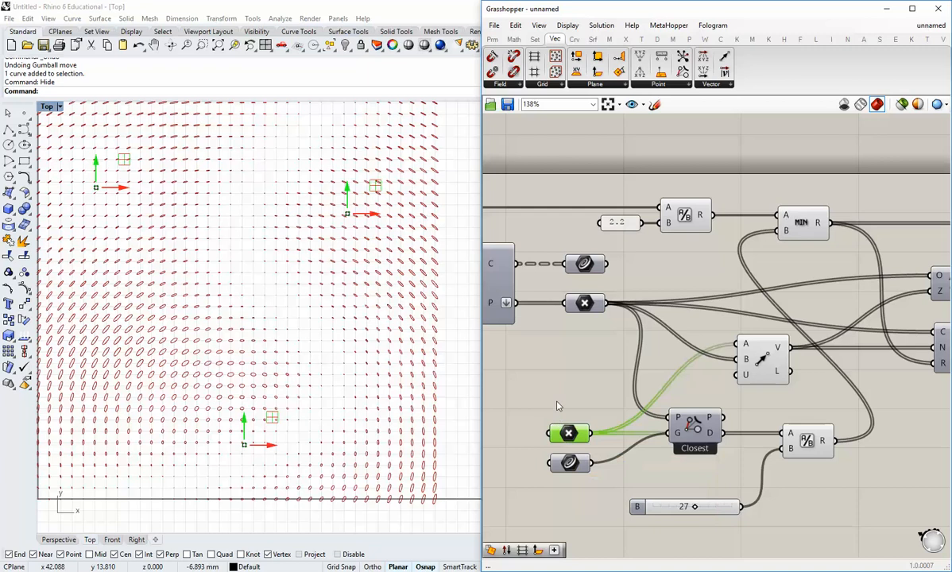
pyautogui.click(557, 405)
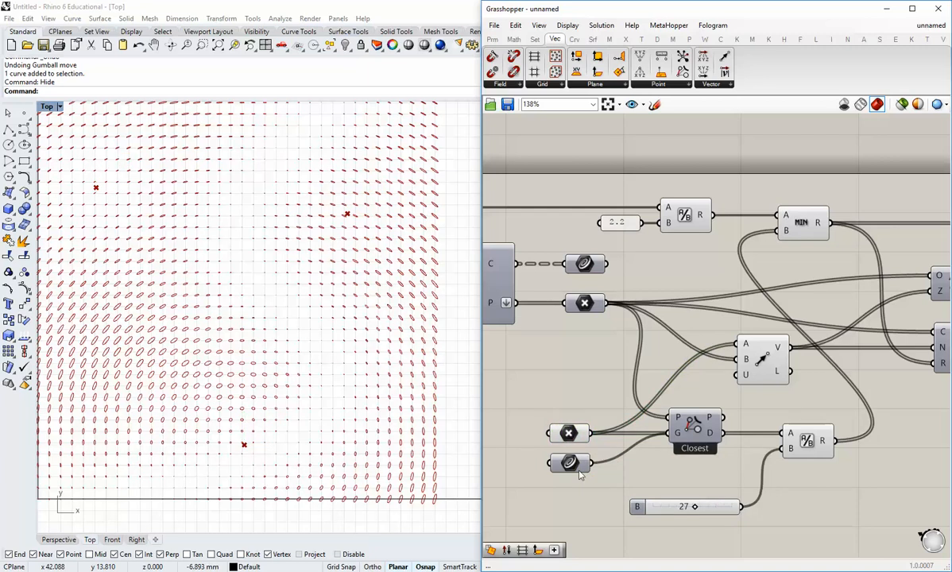
pyautogui.moveTo(544, 365); pyautogui.dragTo(634, 389, button='right')
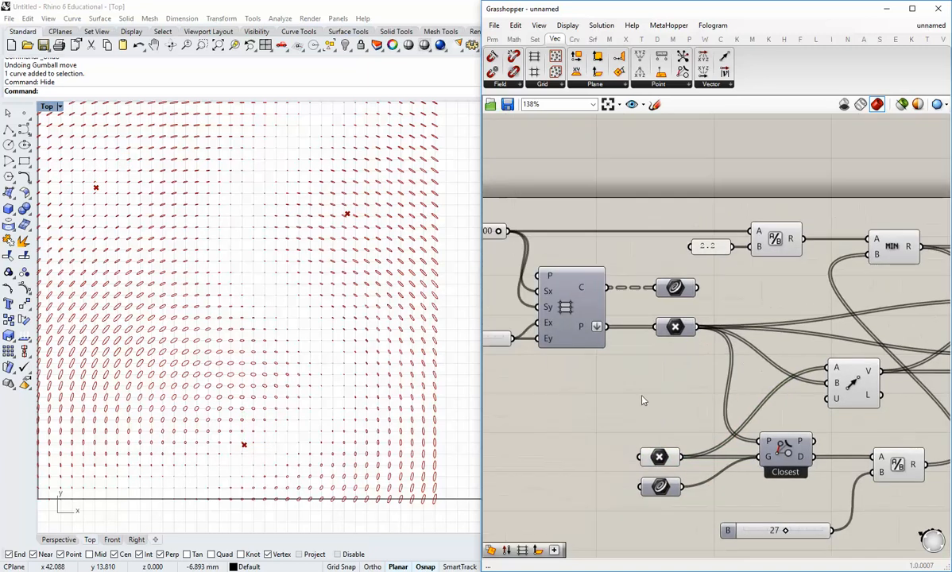
pyautogui.click(658, 458)
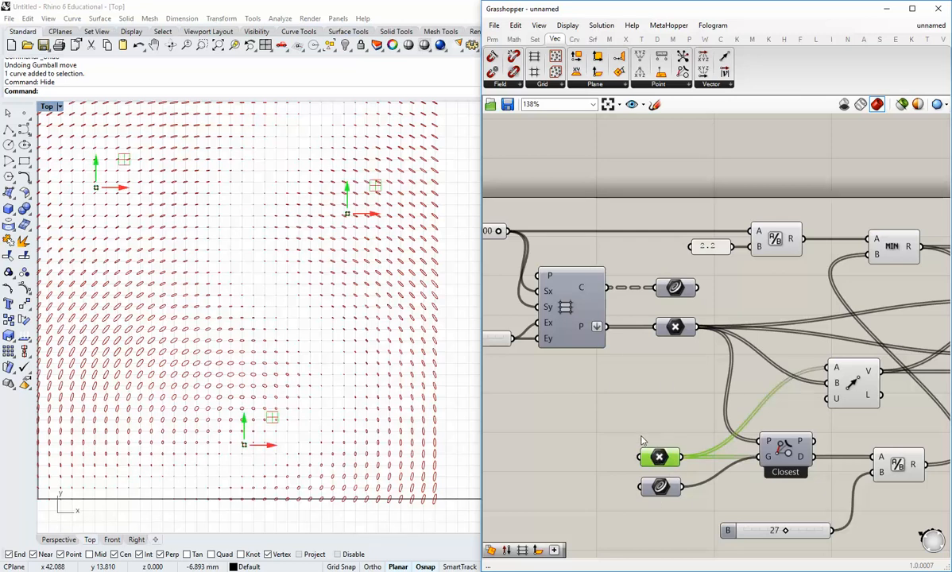
pyautogui.moveTo(241, 422); pyautogui.dragTo(238, 311)
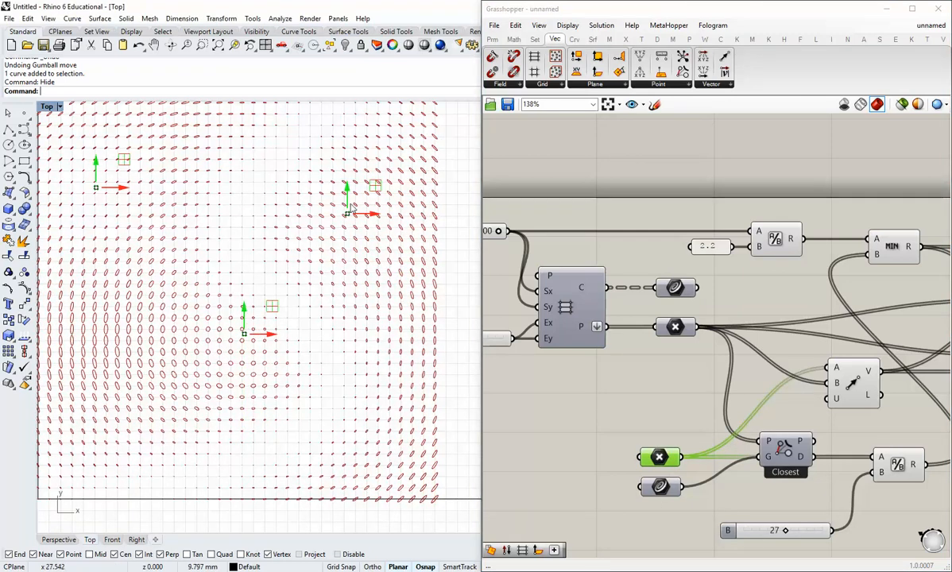
pyautogui.moveTo(346, 210); pyautogui.dragTo(346, 272)
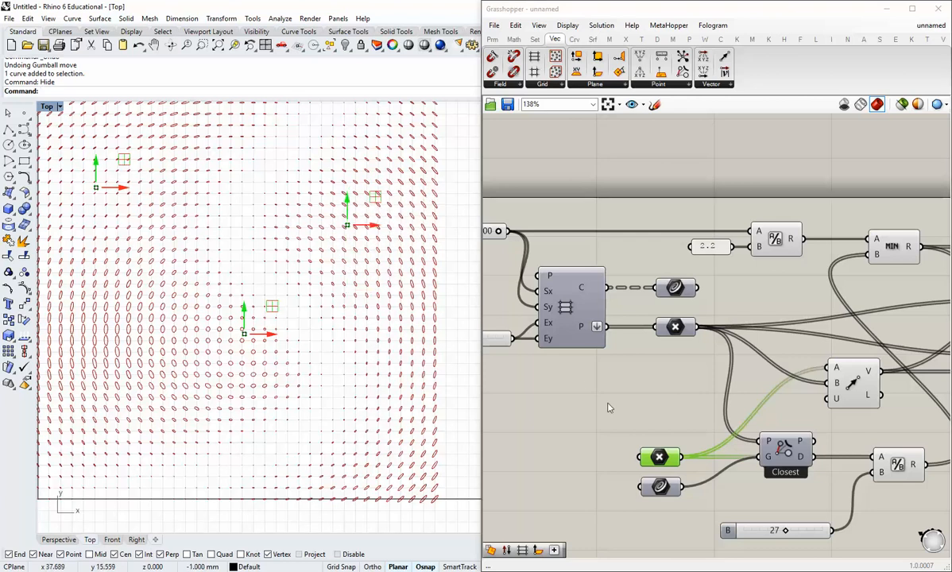
pyautogui.click(568, 377)
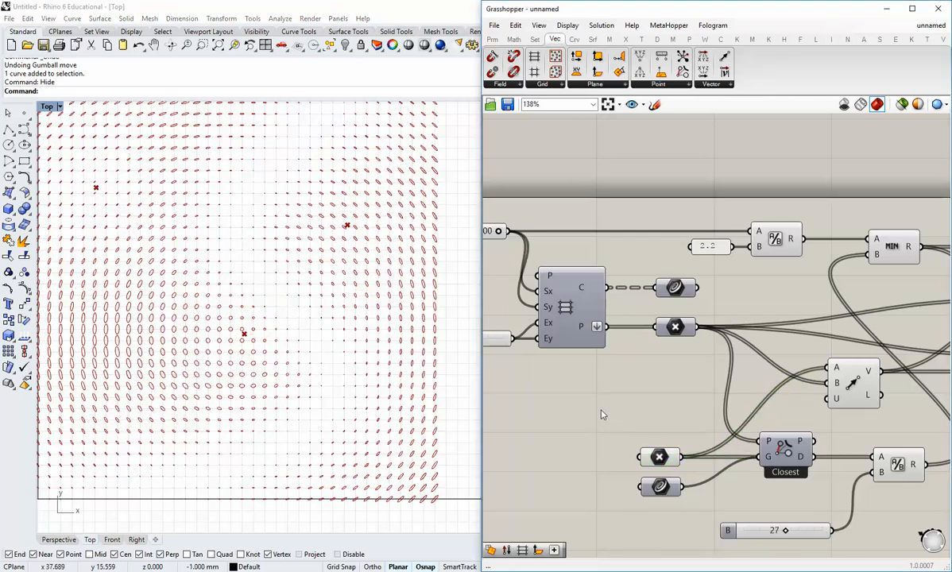
# Examine the definition from the square grid through the vector and Plane Normal components to the Circle output
pyautogui.moveTo(569, 401); pyautogui.dragTo(626, 420, button='right')
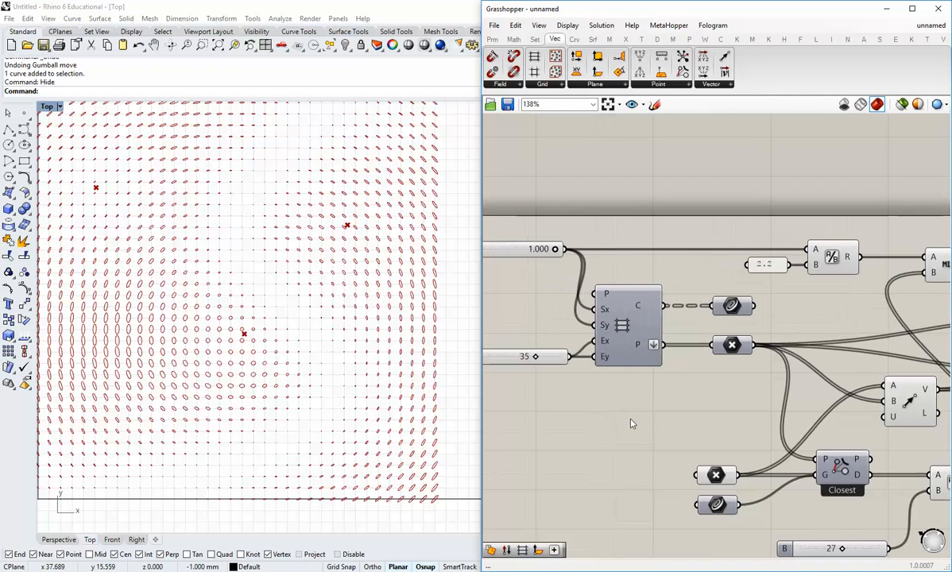
pyautogui.click(623, 337)
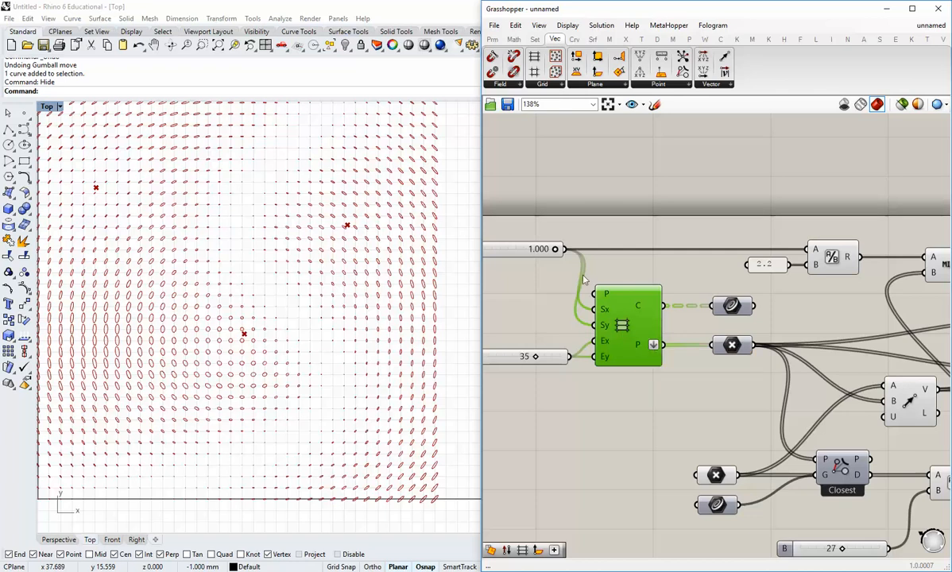
pyautogui.moveTo(675, 368); pyautogui.dragTo(521, 338, button='right')
pyautogui.scroll(-2, 637, 362)
pyautogui.click(637, 375)
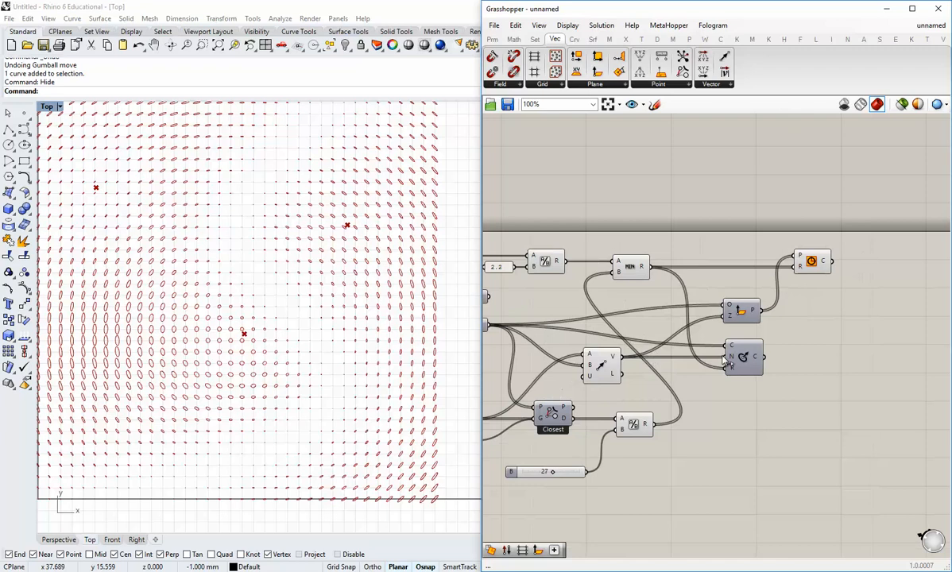
pyautogui.scroll(2, 740, 343)
pyautogui.moveTo(795, 262); pyautogui.dragTo(709, 278, button='right')
pyautogui.click(769, 249)
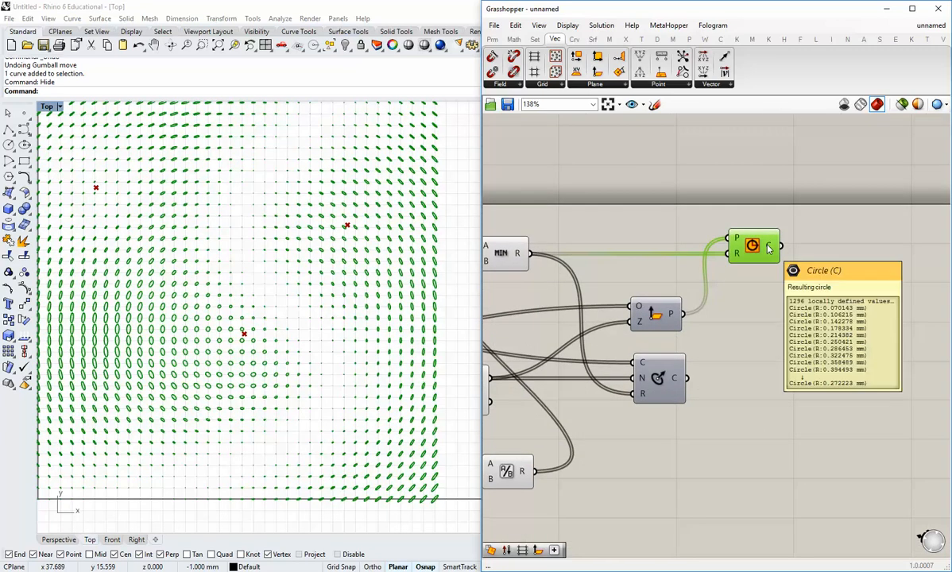
pyautogui.click(764, 305)
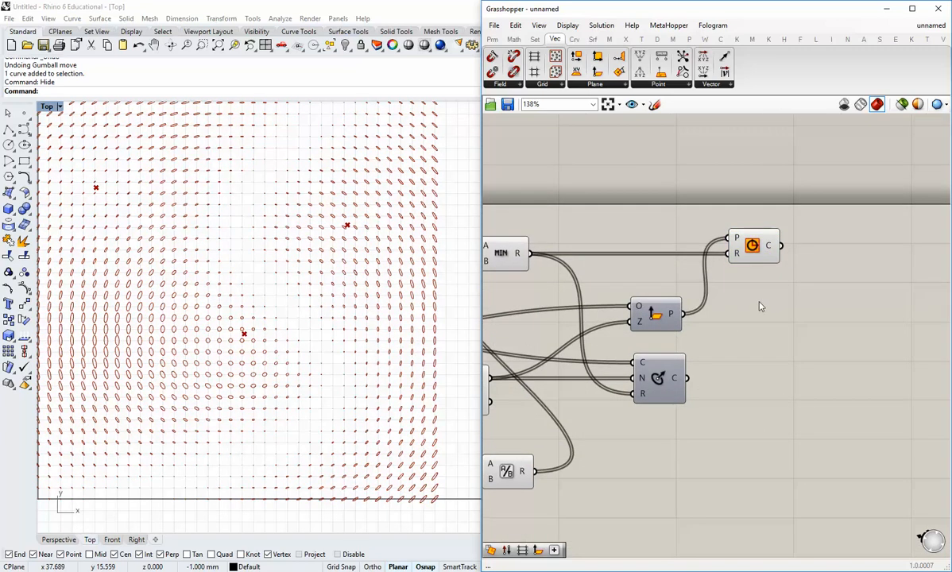
# Place a Rectangle component from the curve primitives below and slightly after the Circle component
pyautogui.click(577, 41)
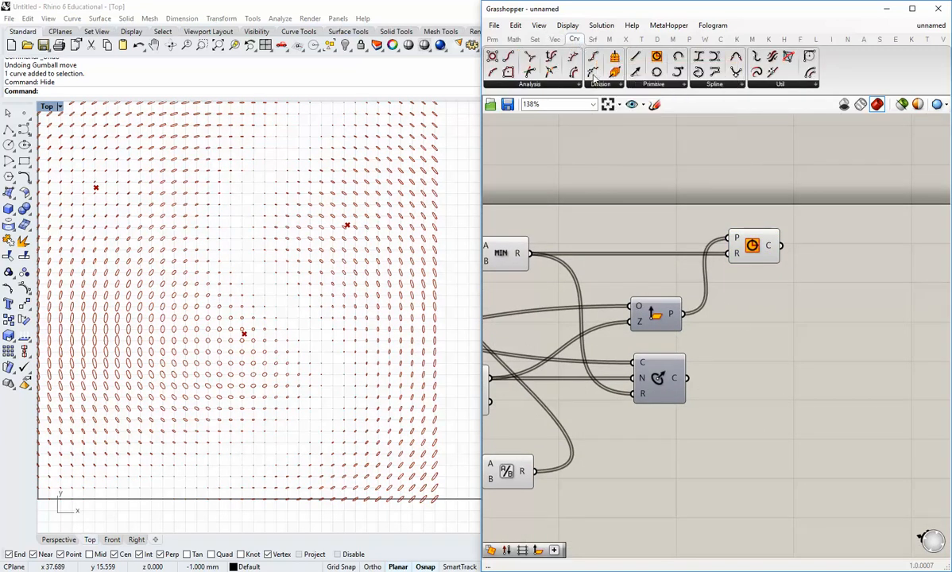
pyautogui.click(649, 85)
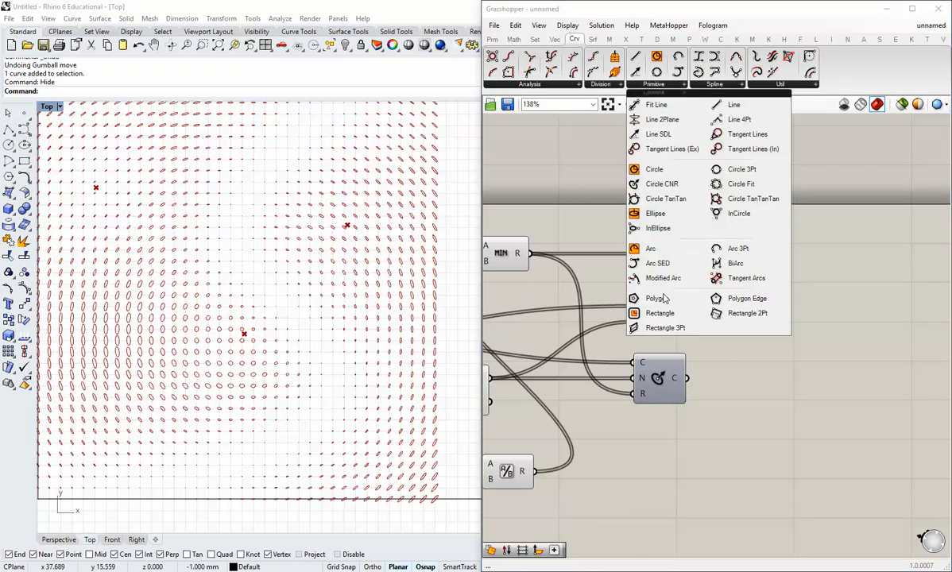
pyautogui.moveTo(659, 313); pyautogui.dragTo(723, 310)
pyautogui.scroll(2, 720, 318)
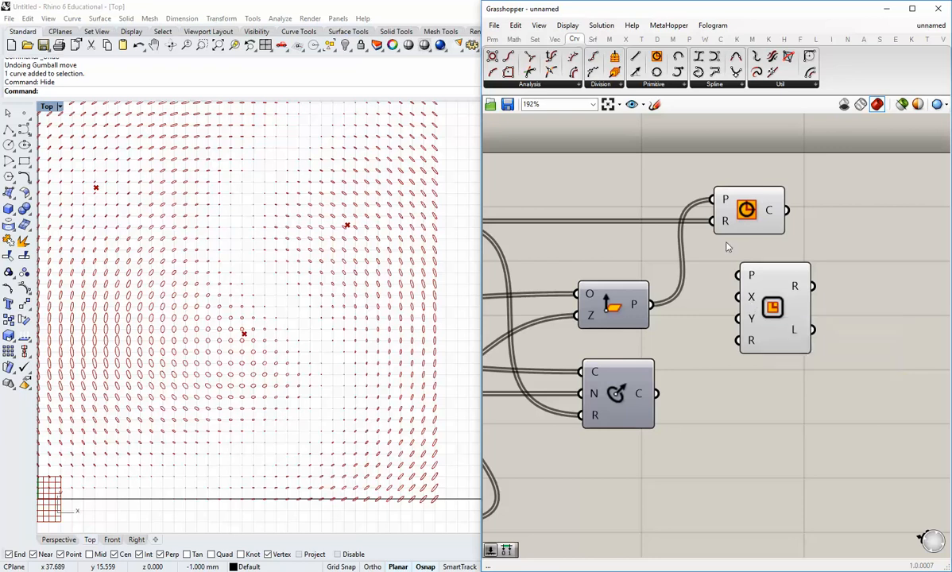
pyautogui.moveTo(723, 227)
pyautogui.moveTo(750, 300)
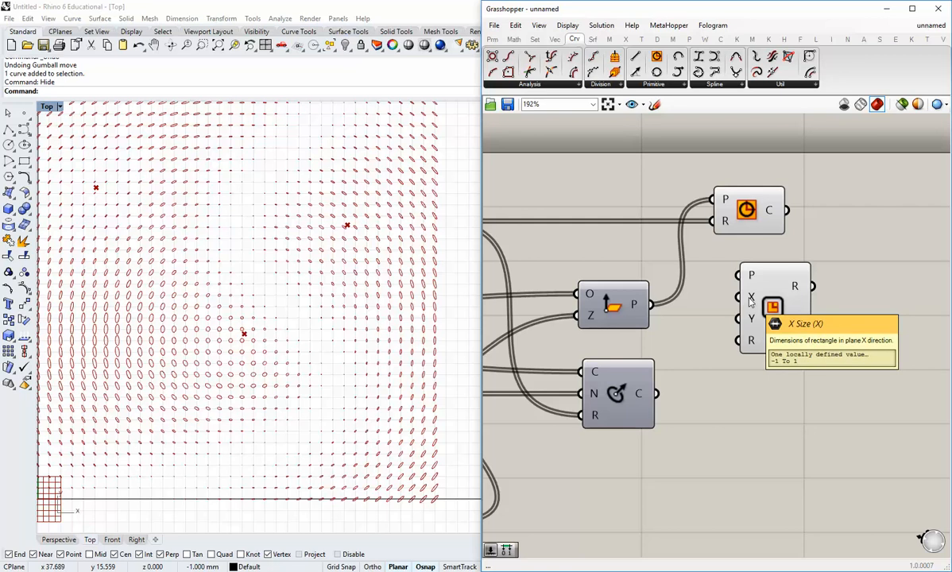
pyautogui.moveTo(764, 317); pyautogui.dragTo(708, 306, button='right')
pyautogui.moveTo(714, 296); pyautogui.dragTo(755, 306)
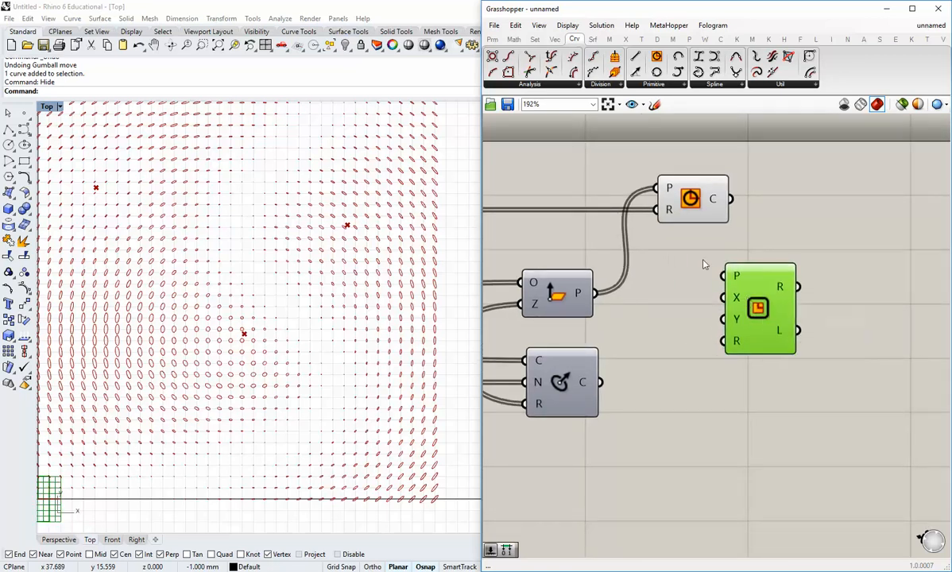
pyautogui.click(690, 198)
pyautogui.click(652, 242)
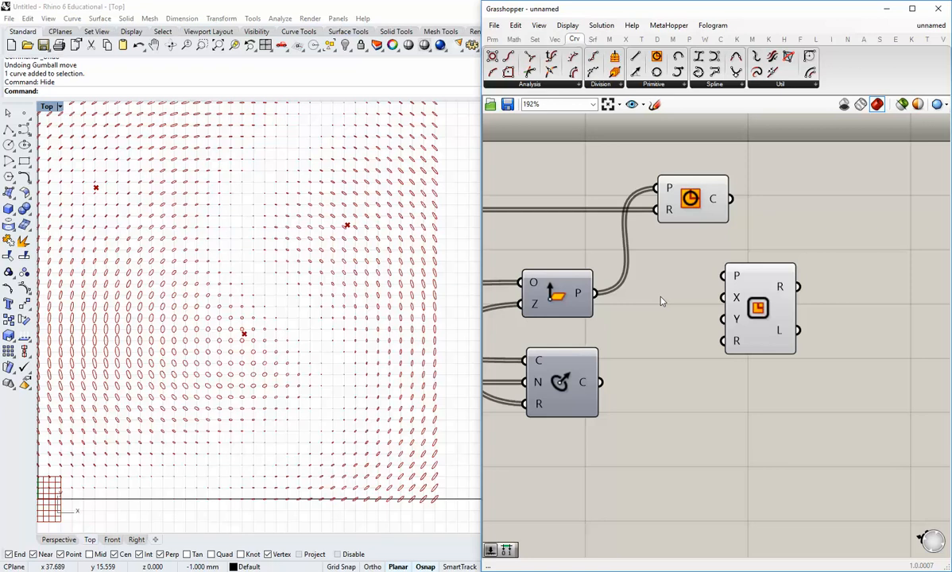
pyautogui.moveTo(631, 291); pyautogui.dragTo(722, 344, button='right')
pyautogui.scroll(-2, 722, 344)
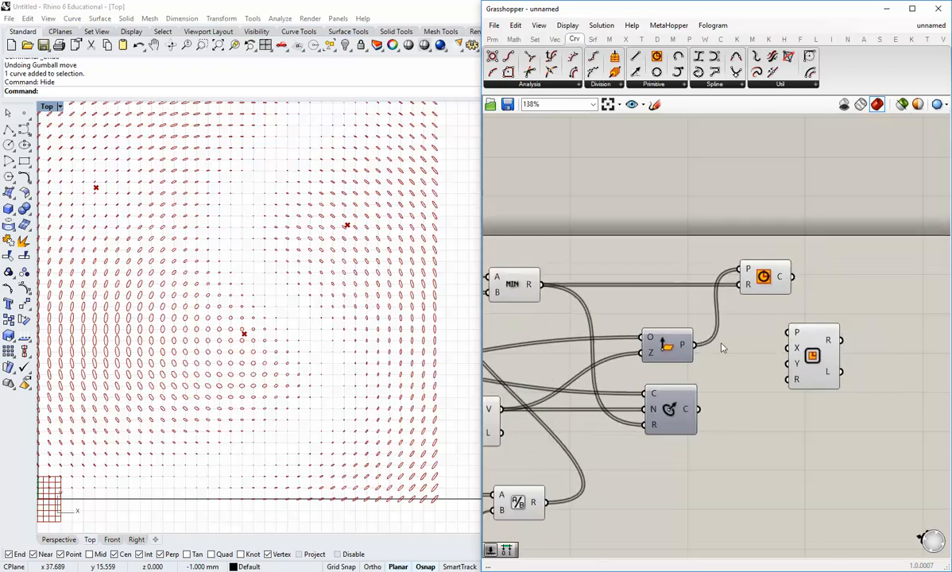
pyautogui.moveTo(659, 377); pyautogui.dragTo(799, 368, button='right')
pyautogui.moveTo(662, 346); pyautogui.dragTo(710, 333, button='right')
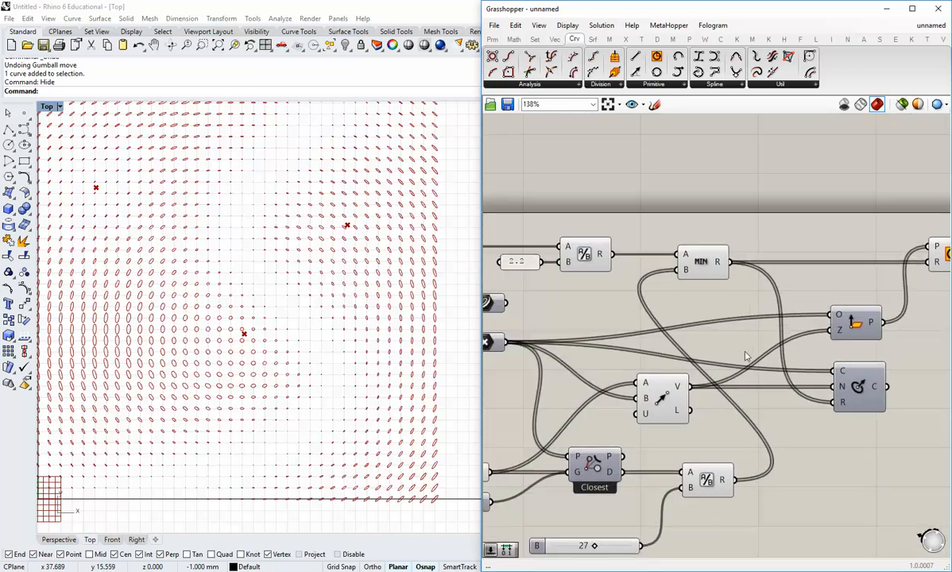